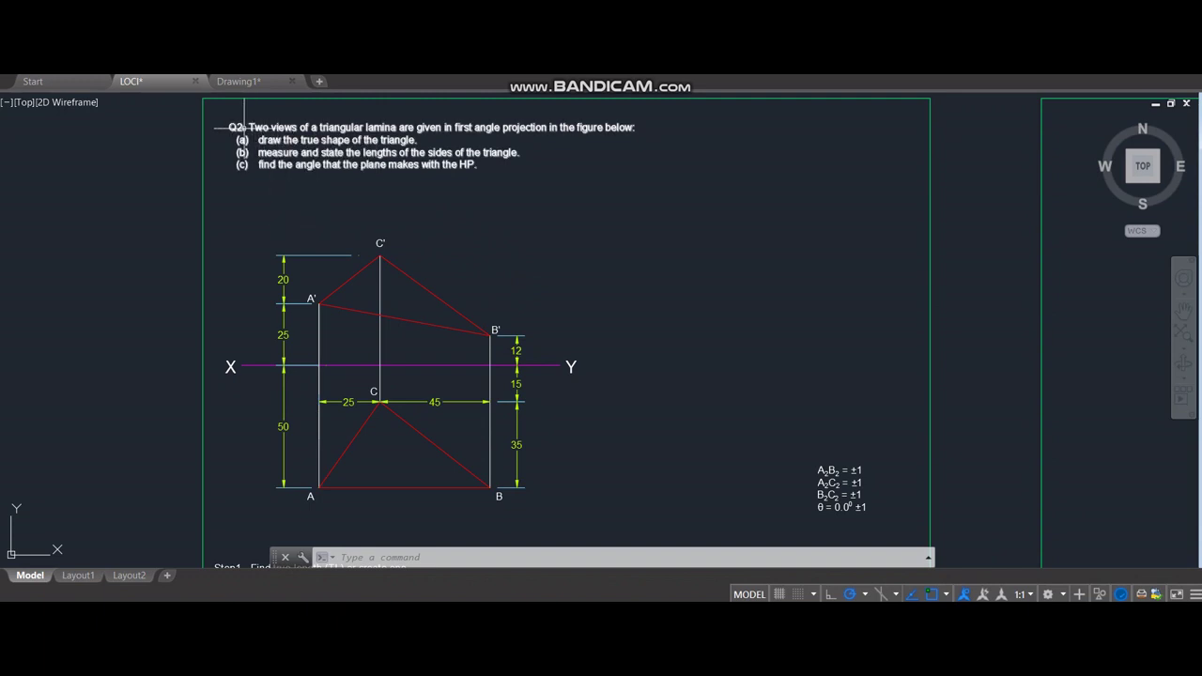
# Pan and zoom to show the question text, lamina ABC's elevation and plan, and the Step1–Step3 notes.
pyautogui.scroll(2, 244, 127)
pyautogui.scroll(2, 268, 132)
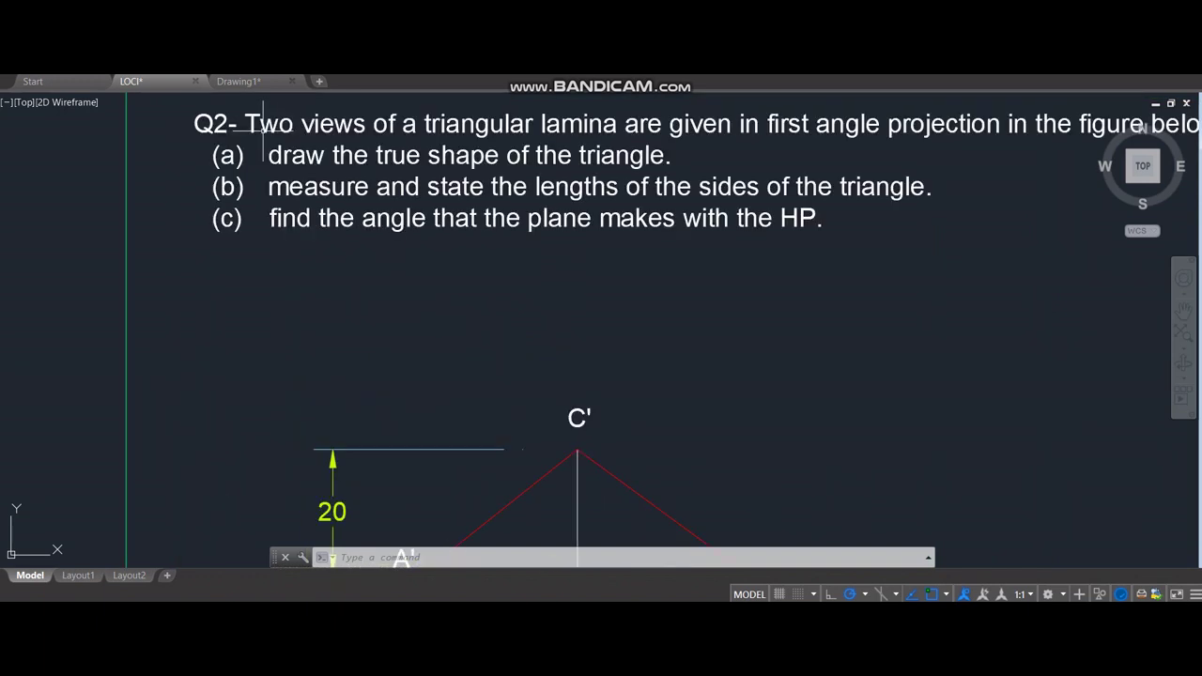
pyautogui.moveTo(419, 192); pyautogui.dragTo(304, 196, button='middle')
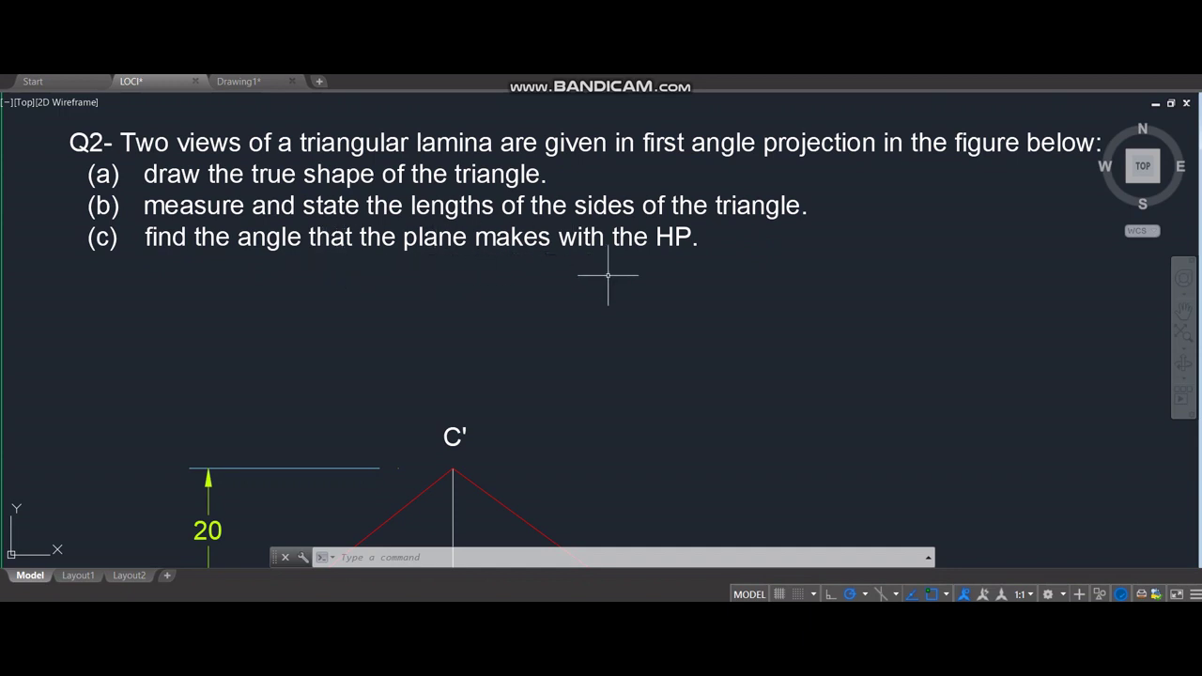
pyautogui.moveTo(616, 429)
pyautogui.mouseDown(button='middle')
pyautogui.moveTo(626, 223)
pyautogui.moveTo(656, 212)
pyautogui.mouseUp(button='middle')
pyautogui.scroll(-2, 674, 252)
pyautogui.moveTo(727, 273)
pyautogui.mouseDown(button='middle')
pyautogui.moveTo(617, 183)
pyautogui.moveTo(449, 180)
pyautogui.mouseUp(button='middle')
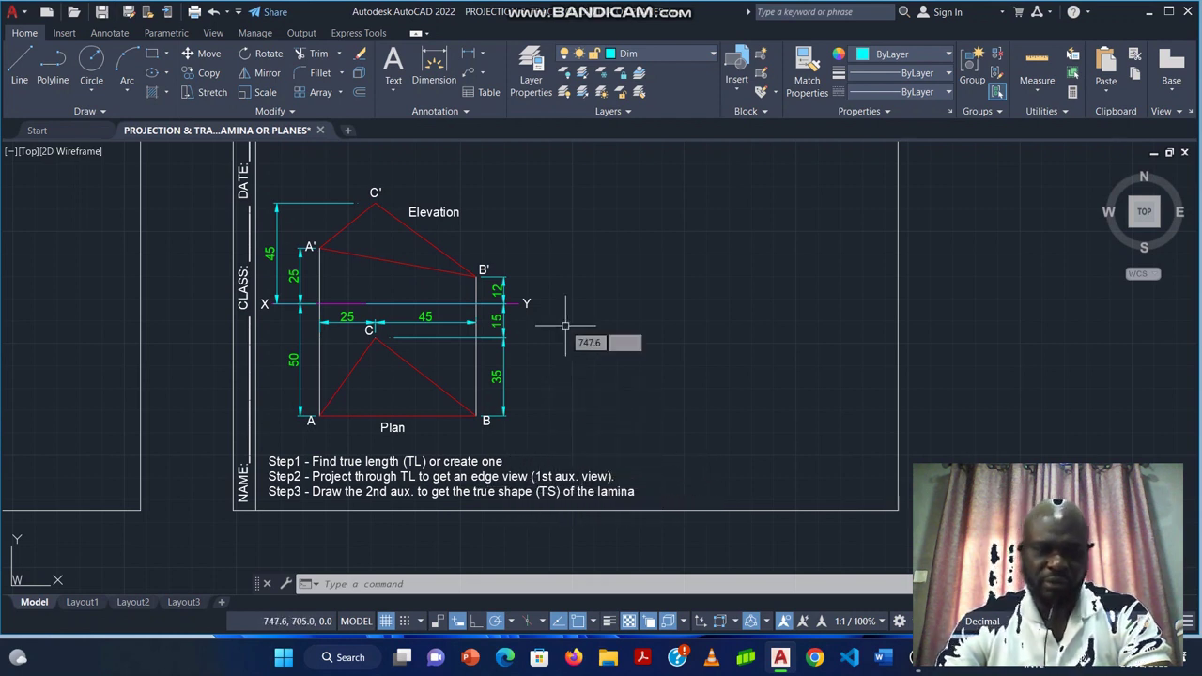
pyautogui.moveTo(556, 297); pyautogui.dragTo(567, 360, button='middle')
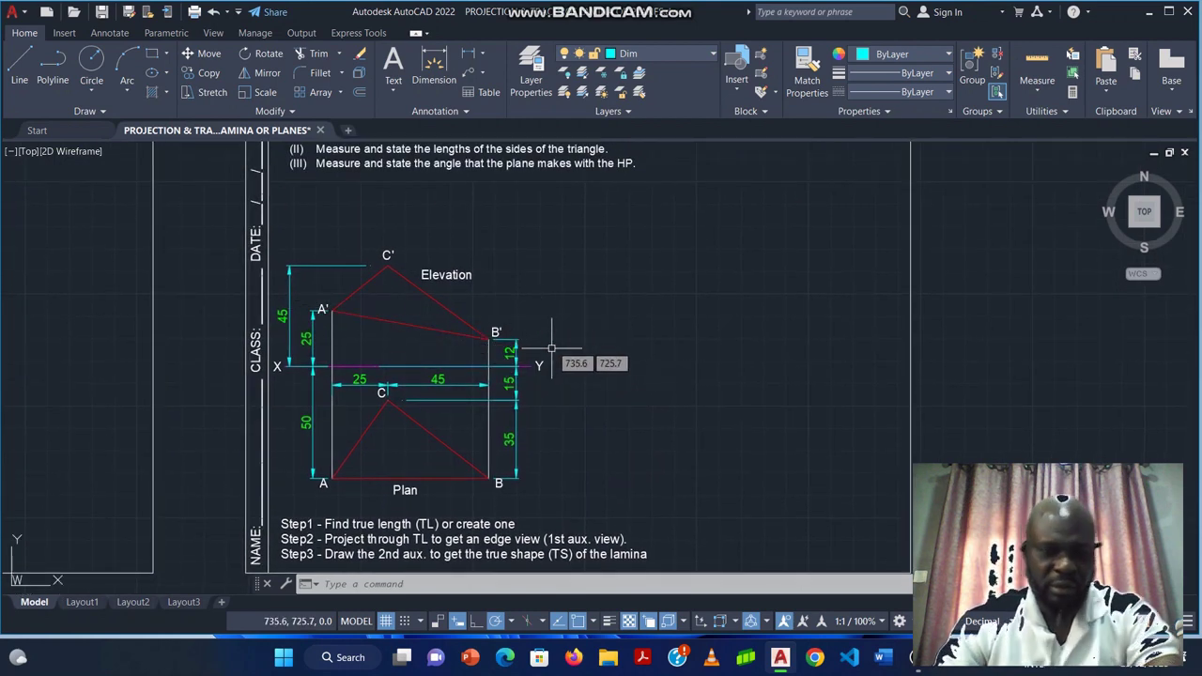
# Put line A'B' on layer 0 and lengthen it well past B'.
pyautogui.click(406, 324)
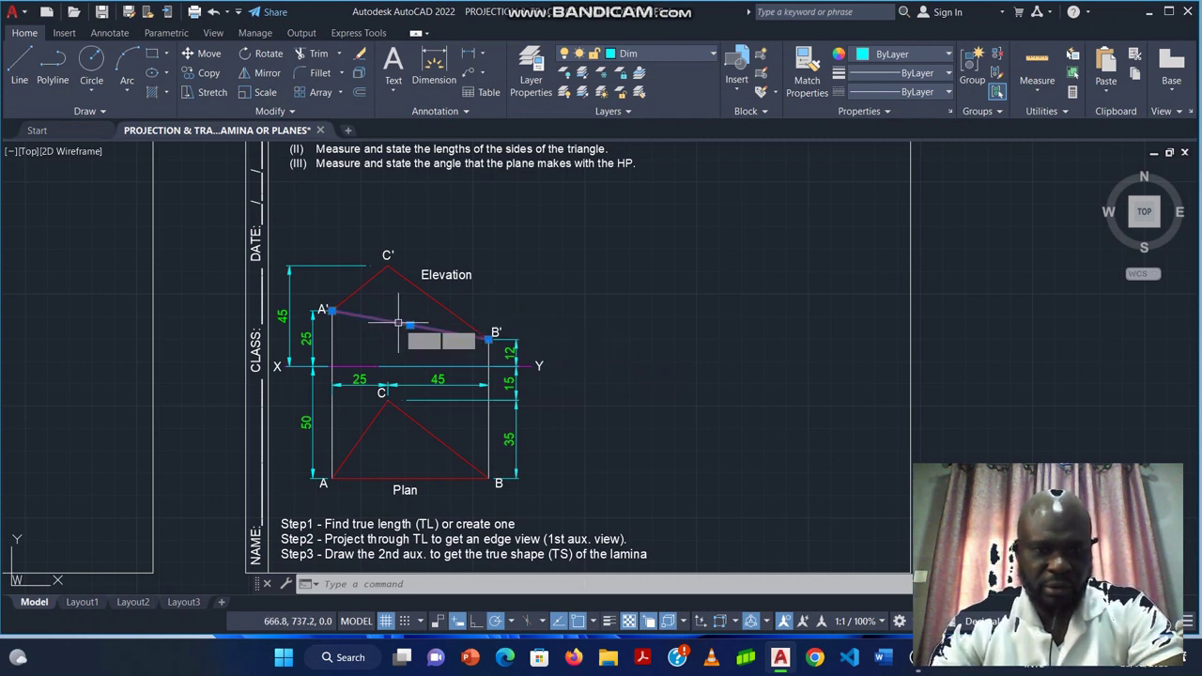
pyautogui.click(664, 59)
pyautogui.click(653, 72)
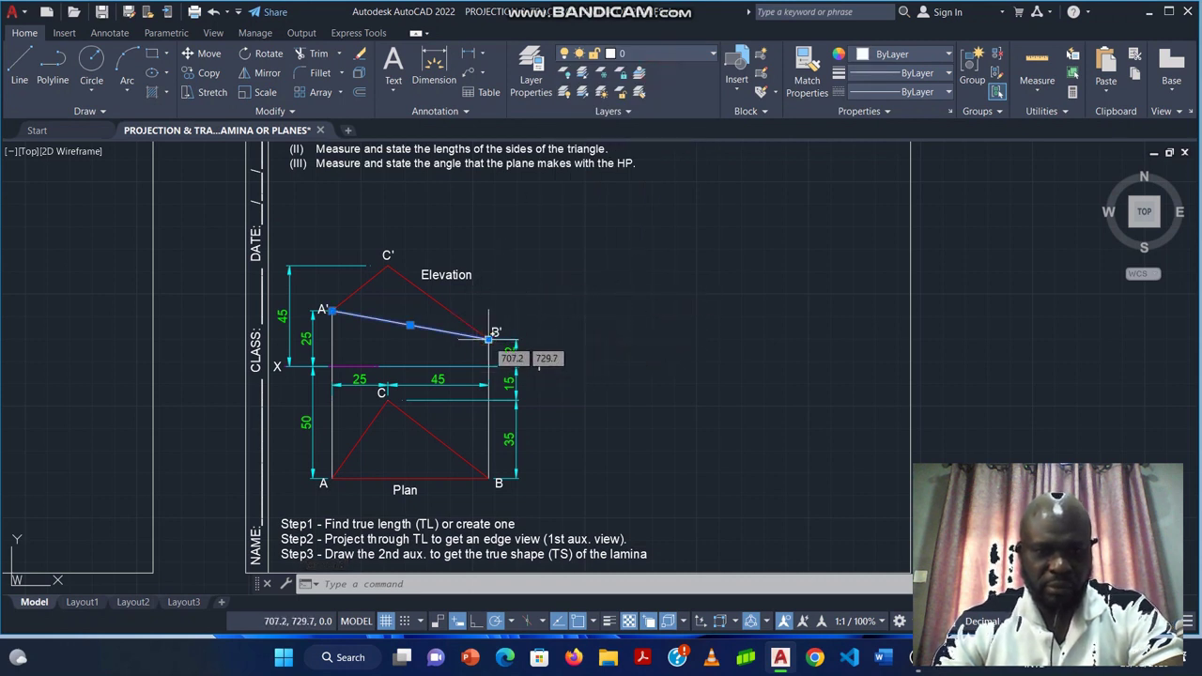
pyautogui.click(488, 340)
pyautogui.press('ctrl')
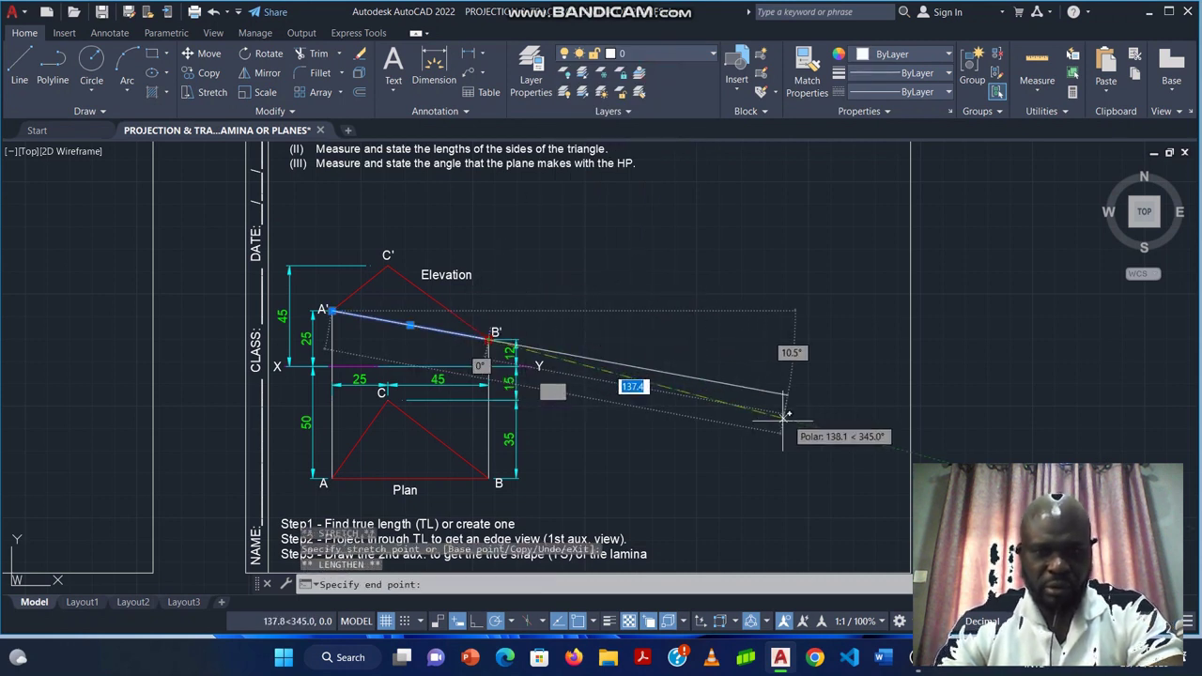
pyautogui.click(766, 410)
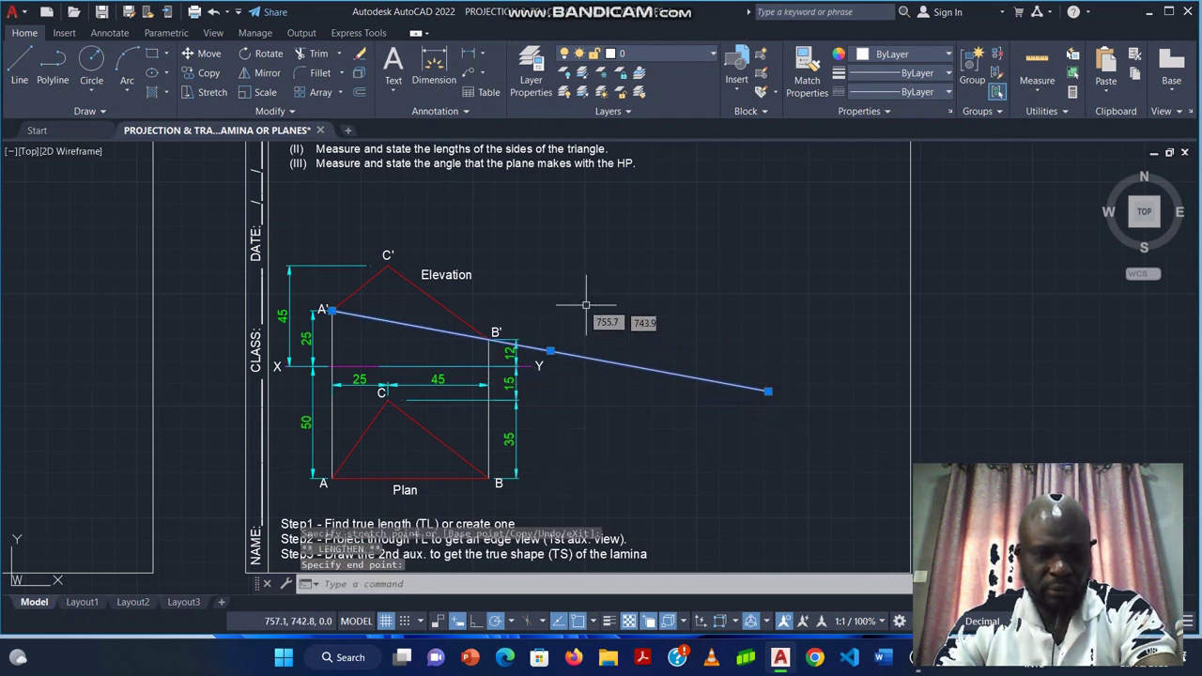
pyautogui.press('Escape')
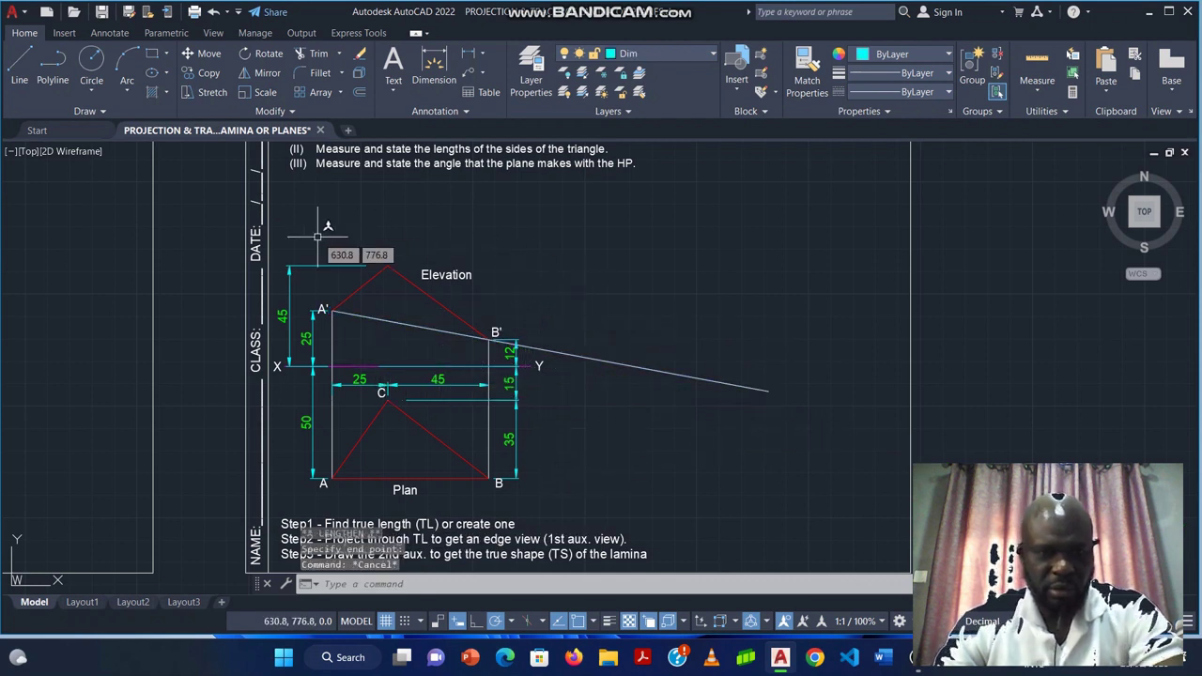
pyautogui.scroll(5, 425, 400)
pyautogui.click(482, 377)
pyautogui.click(477, 372)
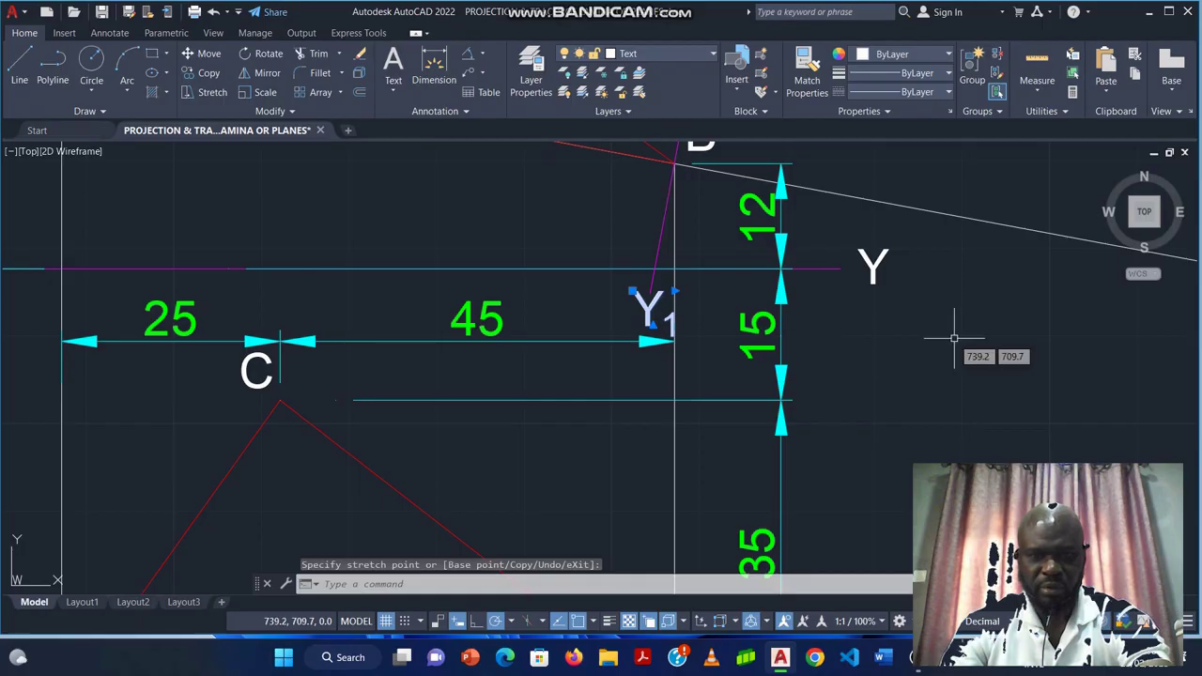
pyautogui.press('Escape')
pyautogui.scroll(-3, 915, 347)
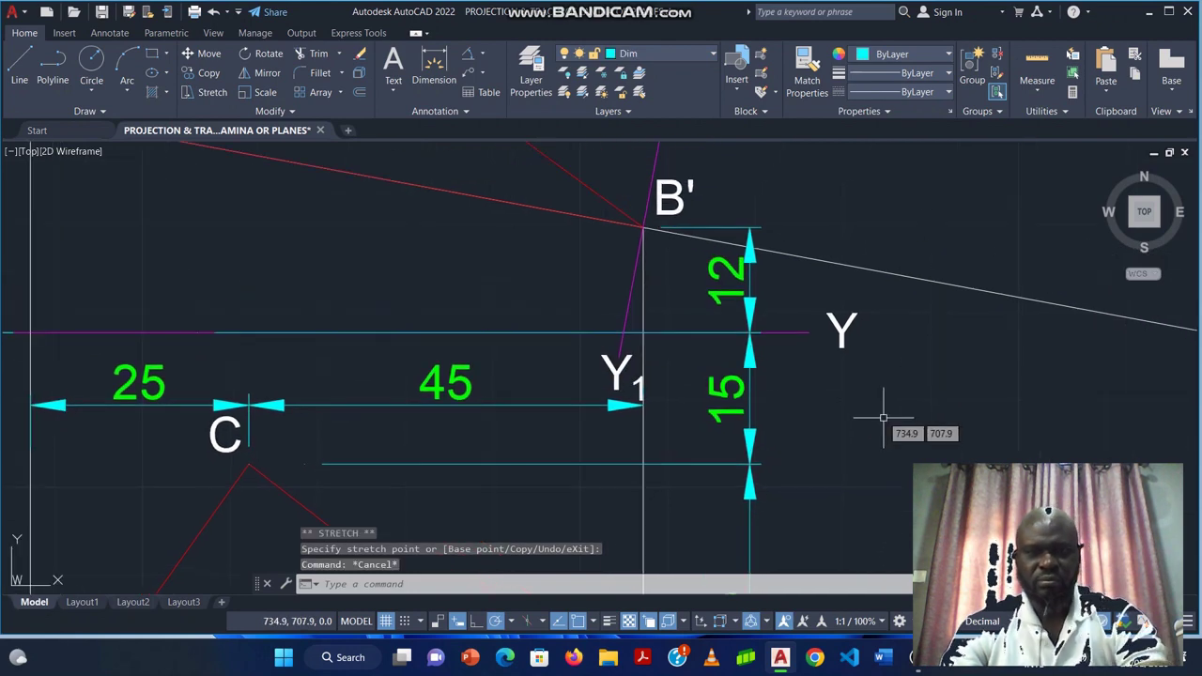
# Copy the extended line from A' so a parallel copy passes through C'.
pyautogui.moveTo(886, 340); pyautogui.dragTo(774, 416, button='middle')
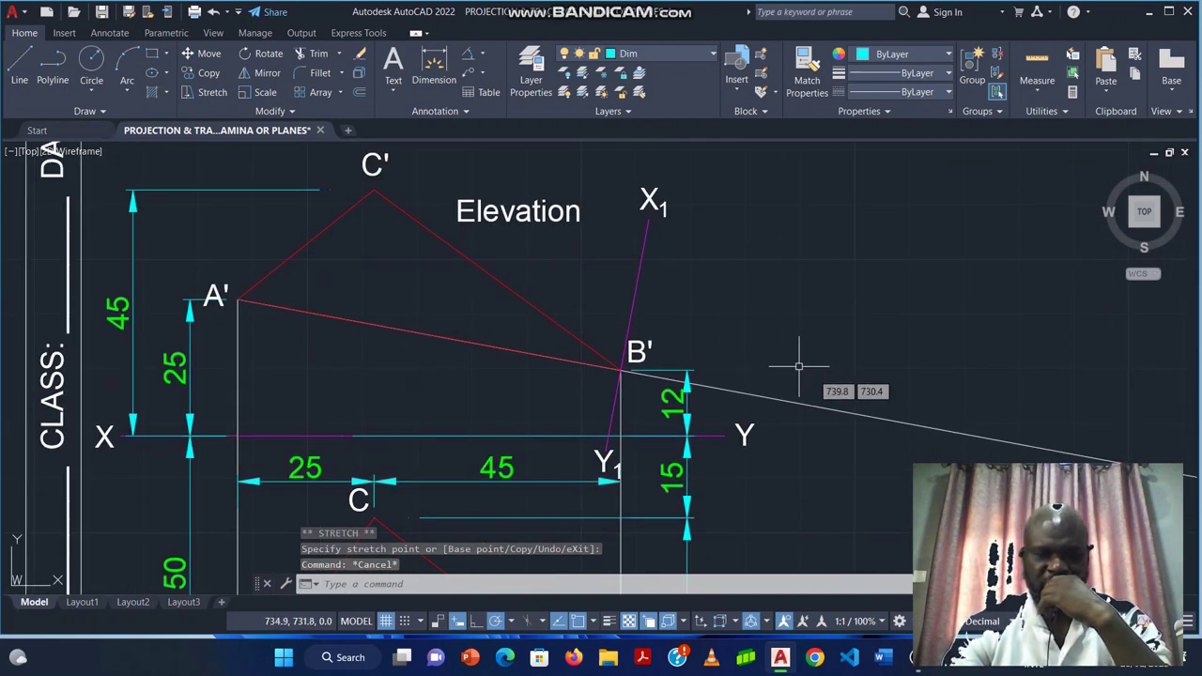
pyautogui.moveTo(867, 390); pyautogui.dragTo(749, 403, button='middle')
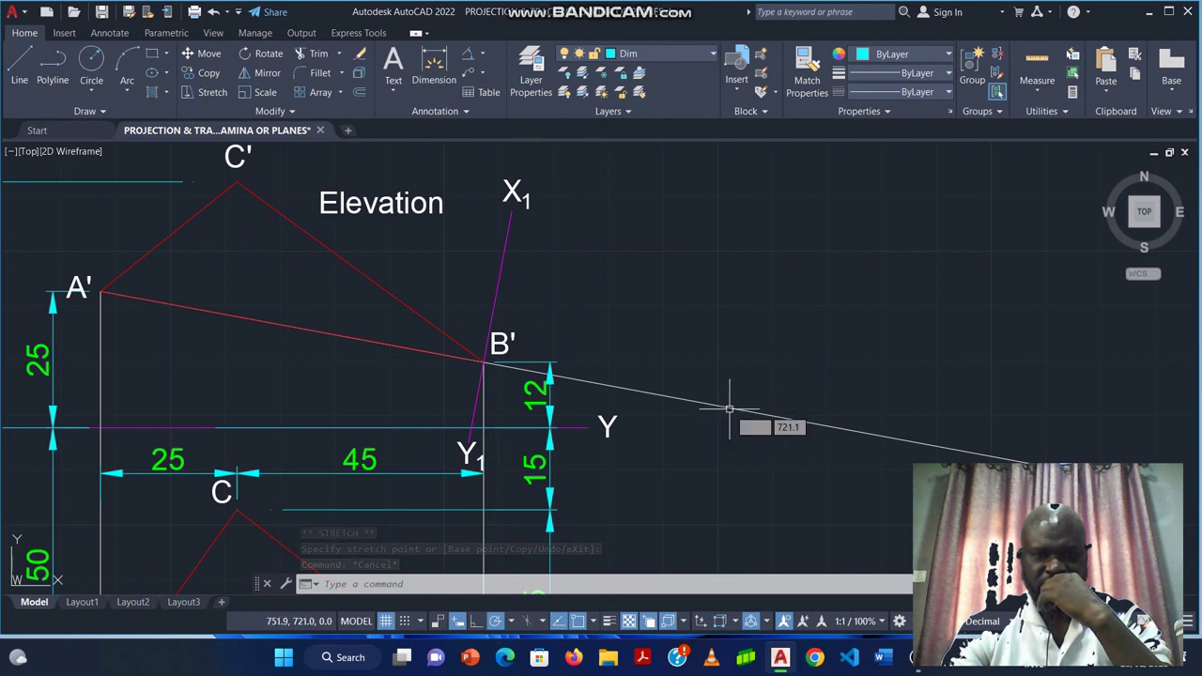
pyautogui.click(730, 408)
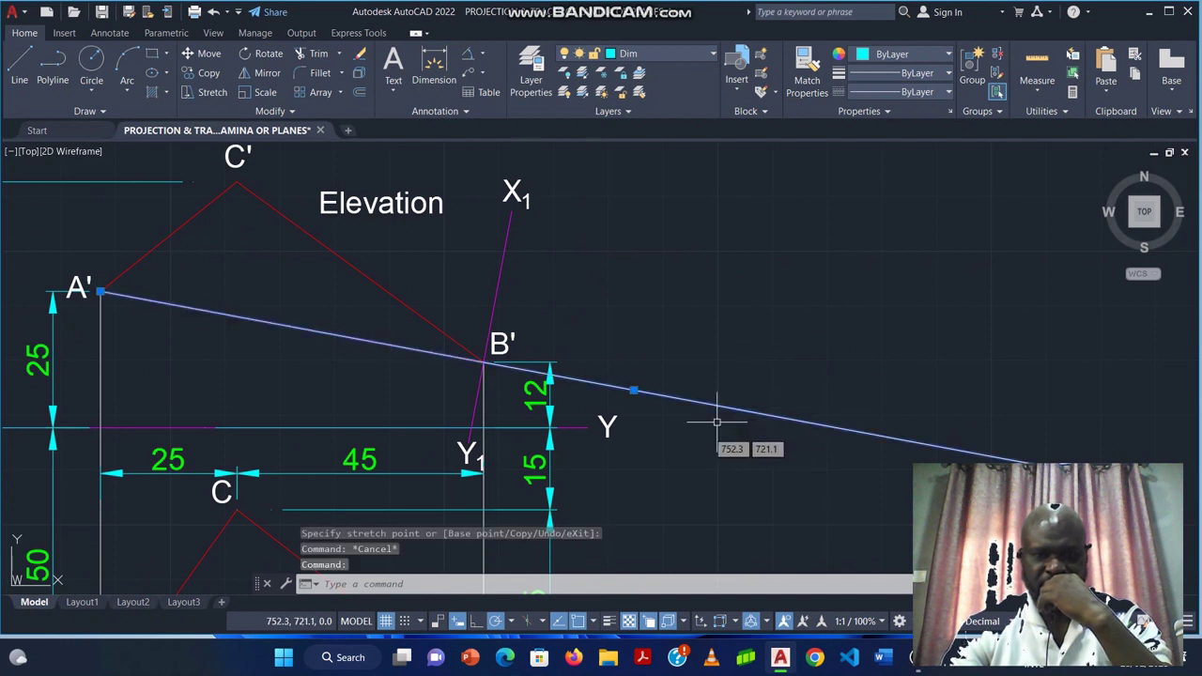
pyautogui.click(210, 74)
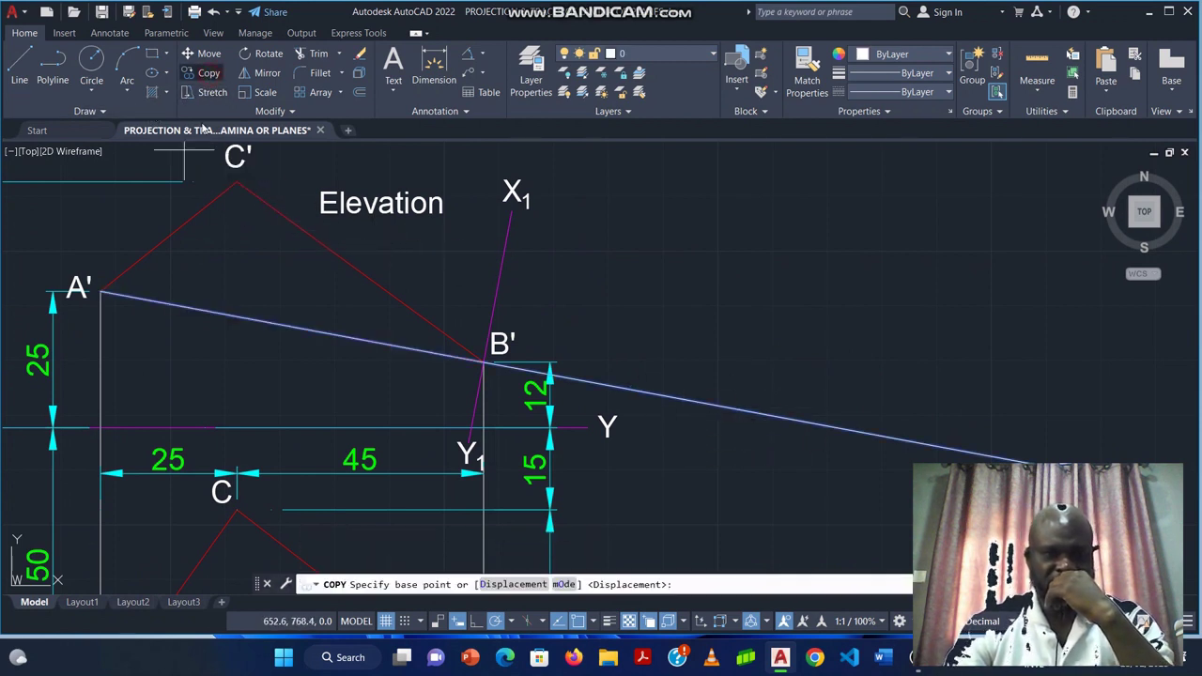
pyautogui.click(101, 292)
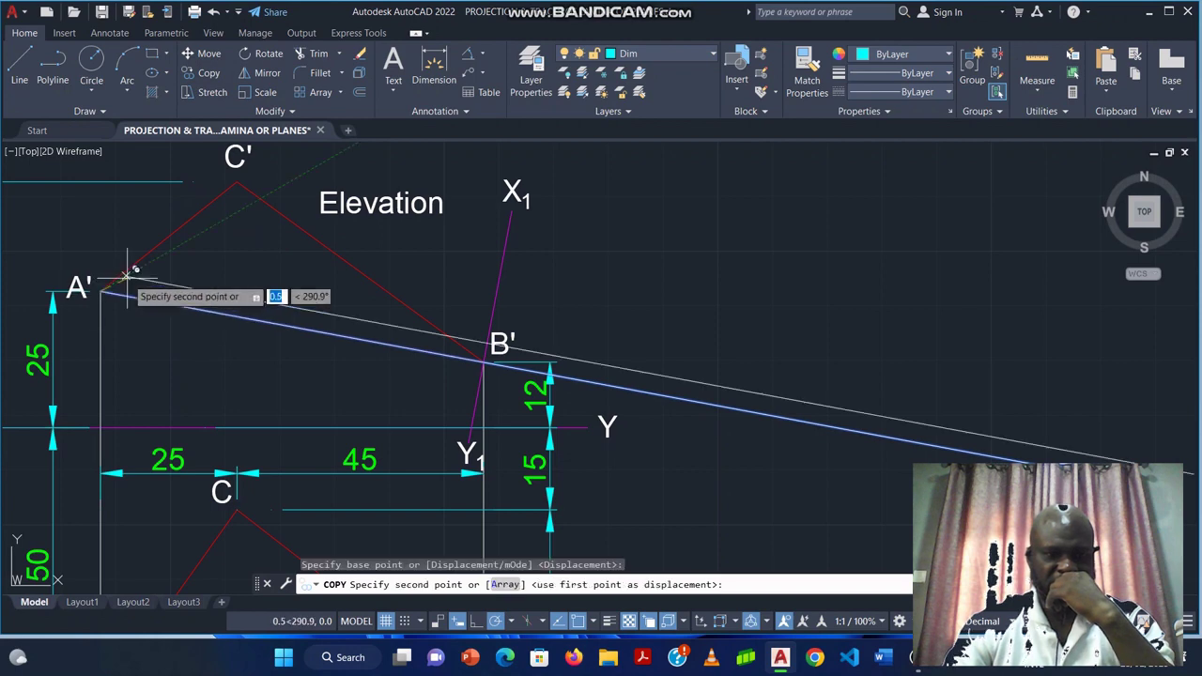
pyautogui.click(238, 183)
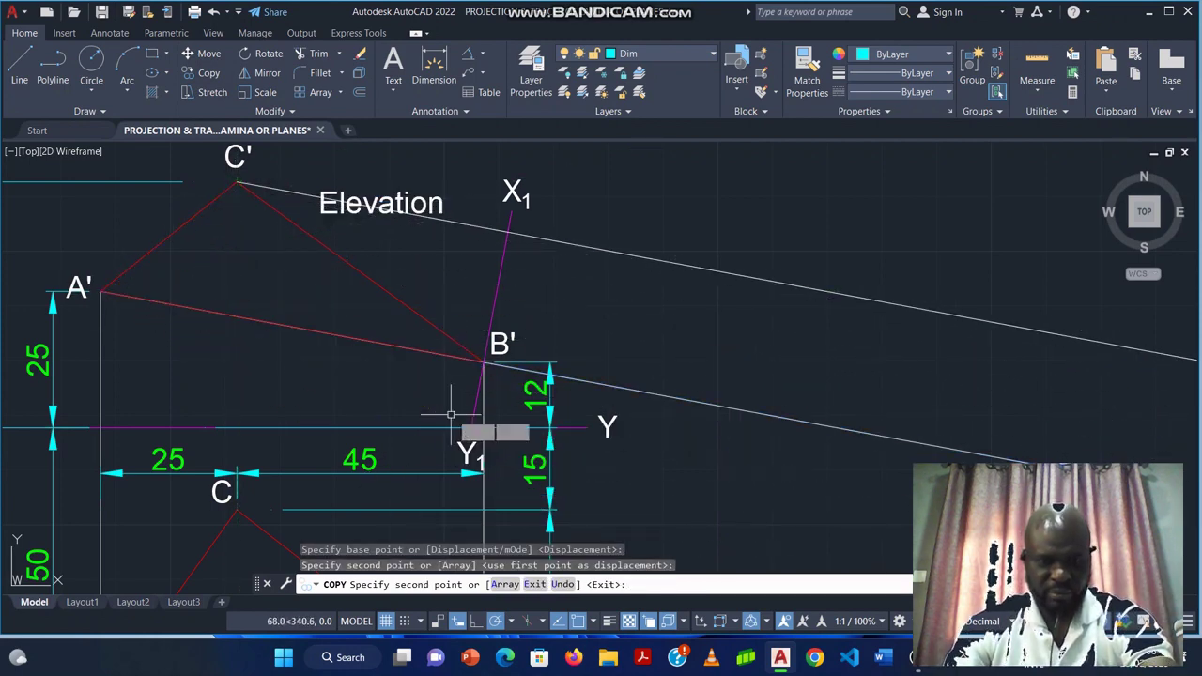
pyautogui.press('Escape')
pyautogui.moveTo(614, 307); pyautogui.dragTo(567, 317, button='middle')
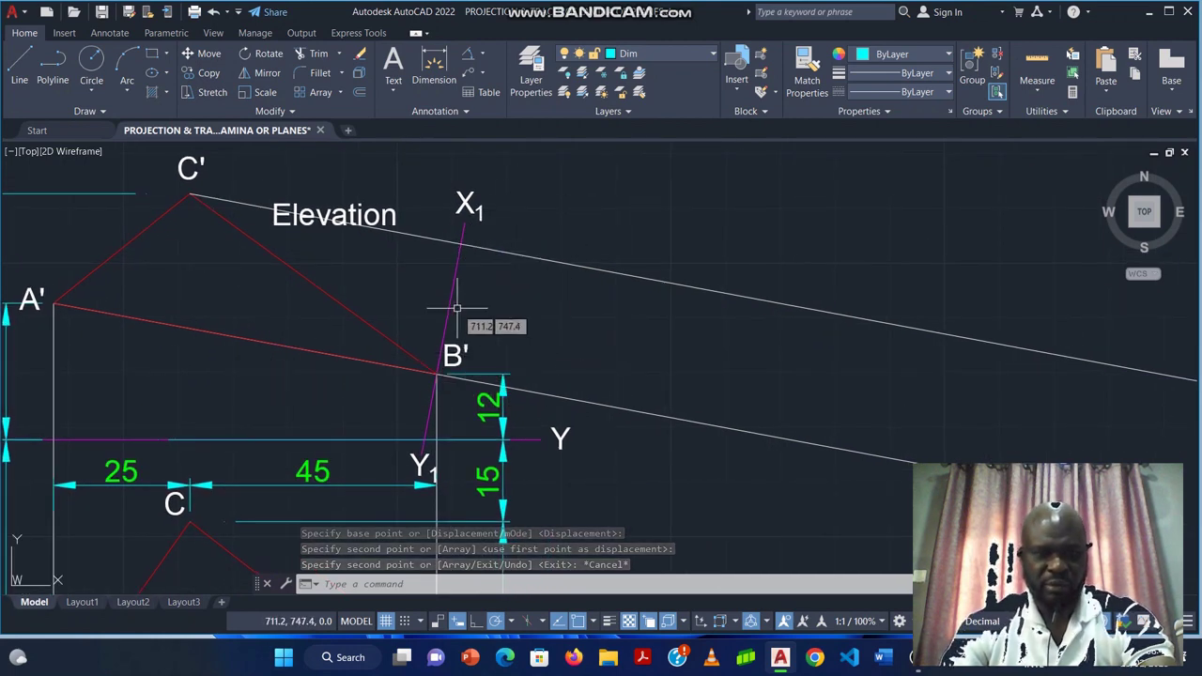
pyautogui.moveTo(644, 367); pyautogui.dragTo(689, 363, button='middle')
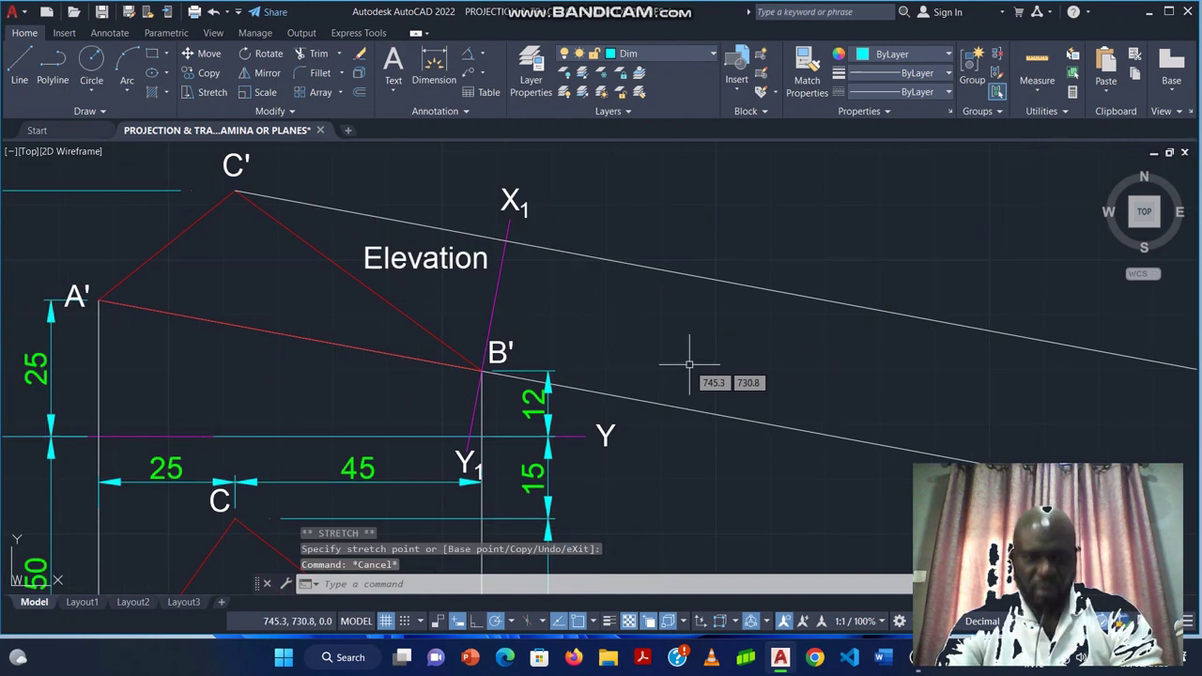
pyautogui.scroll(-1, 658, 331)
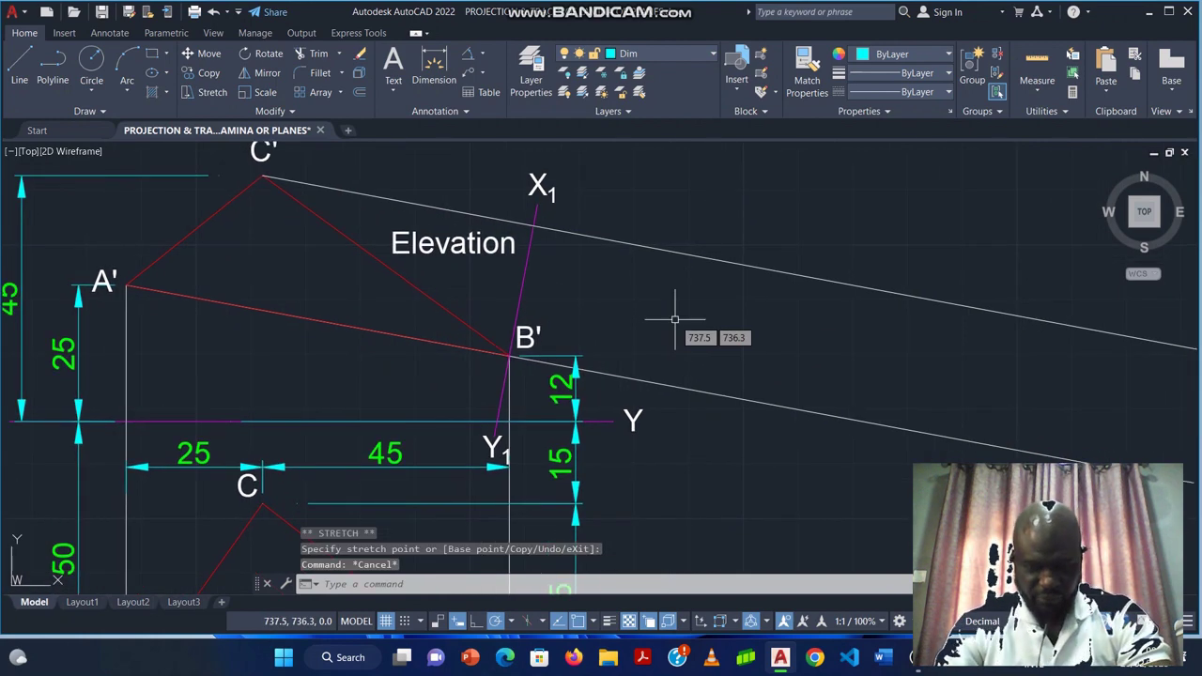
pyautogui.scroll(-1, 661, 327)
pyautogui.moveTo(660, 328); pyautogui.dragTo(614, 298, button='middle')
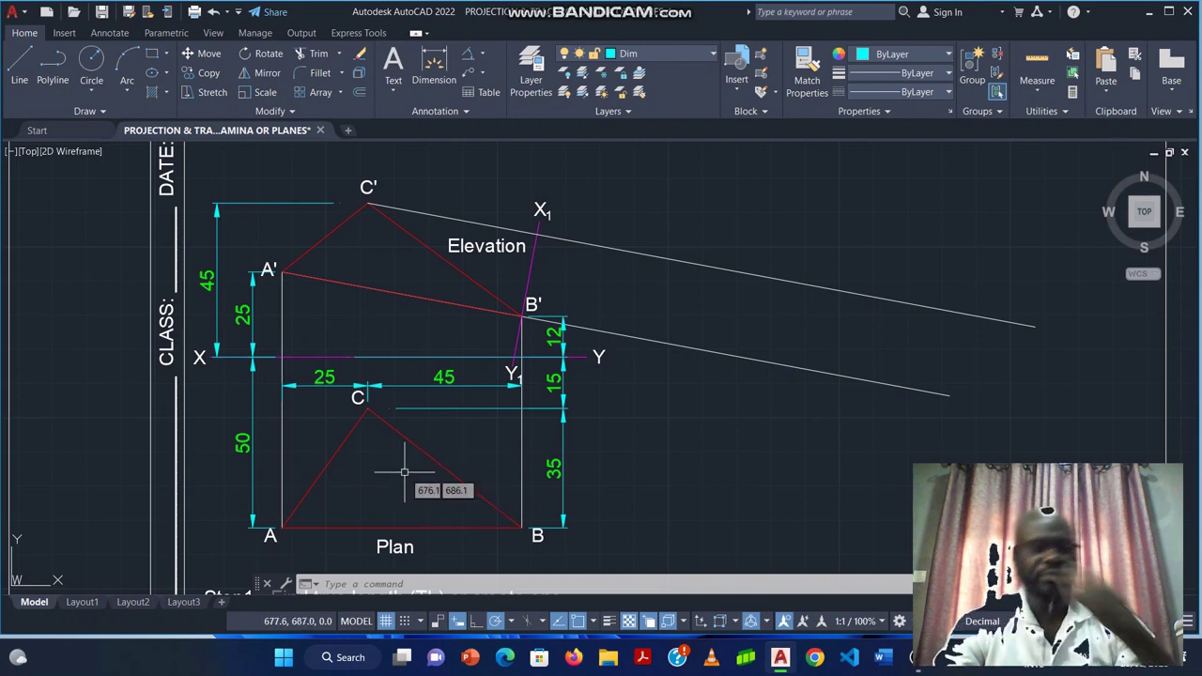
# Move the X1–Y1 reference line 19.5 units to the right, using B' as base point.
pyautogui.click(531, 266)
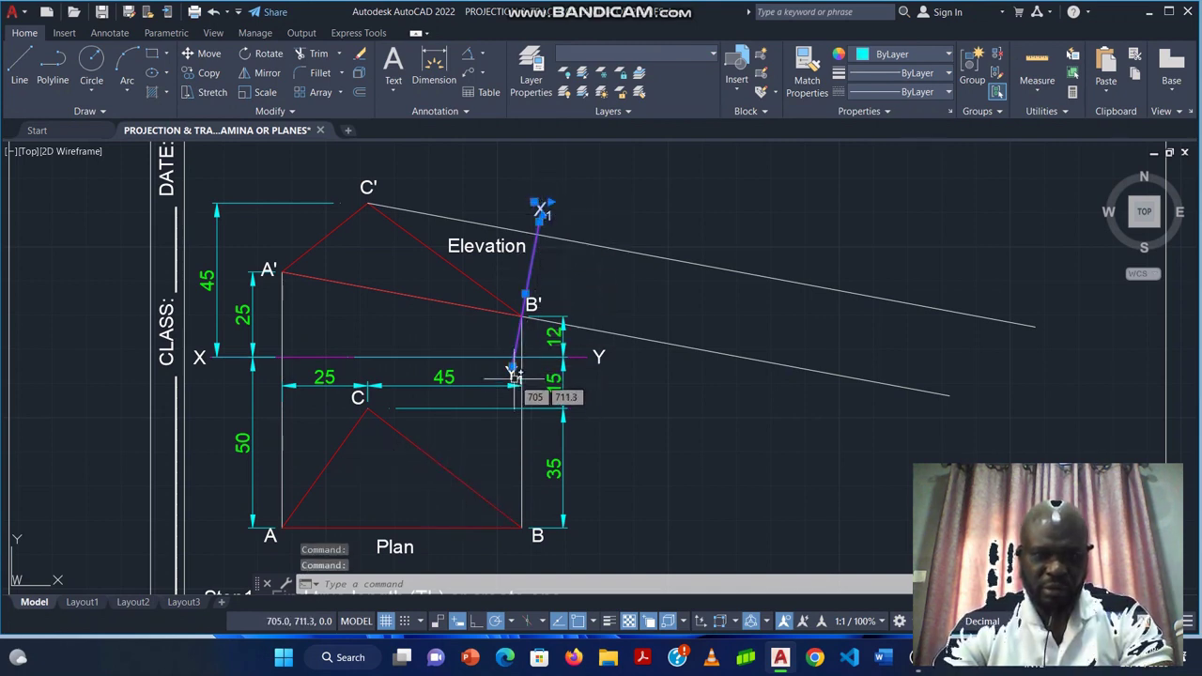
pyautogui.scroll(4, 515, 373)
pyautogui.scroll(-4, 491, 364)
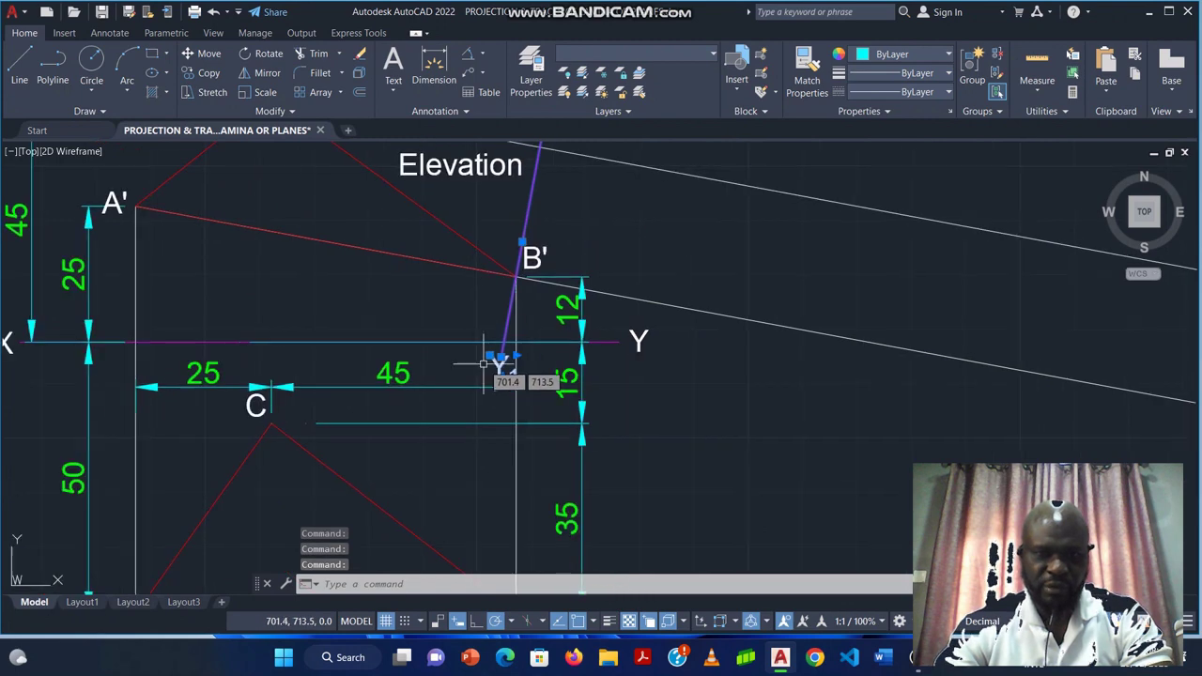
pyautogui.click(208, 53)
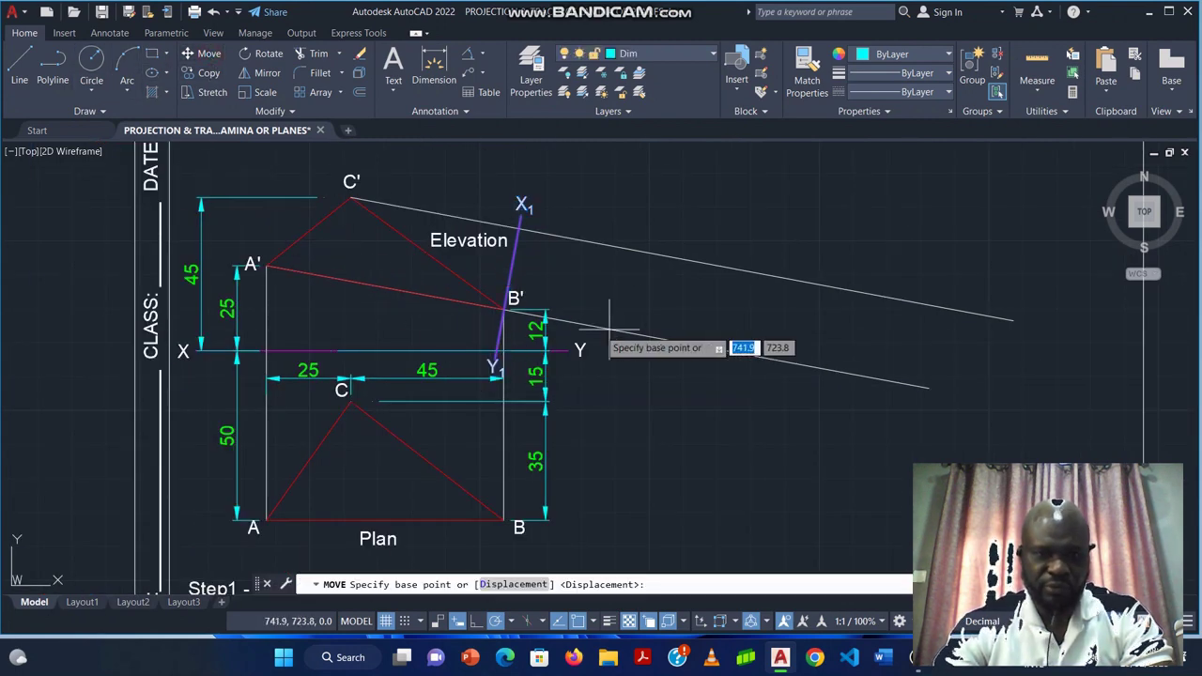
pyautogui.click(504, 307)
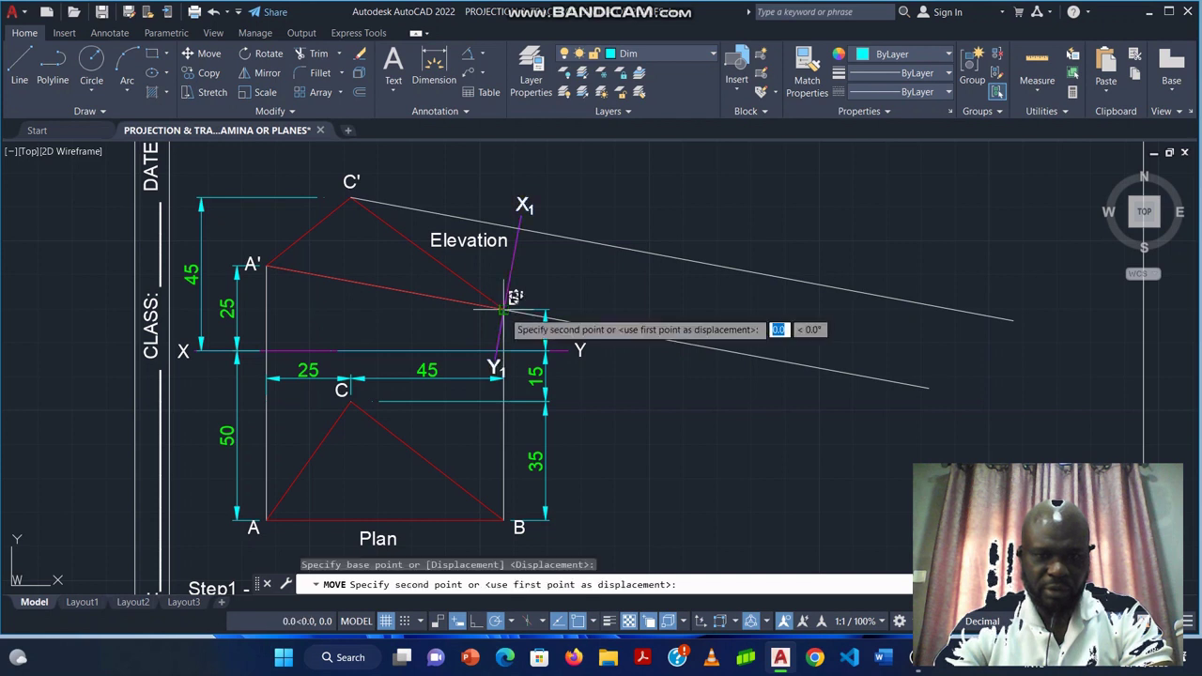
pyautogui.click(582, 299)
pyautogui.press('space')
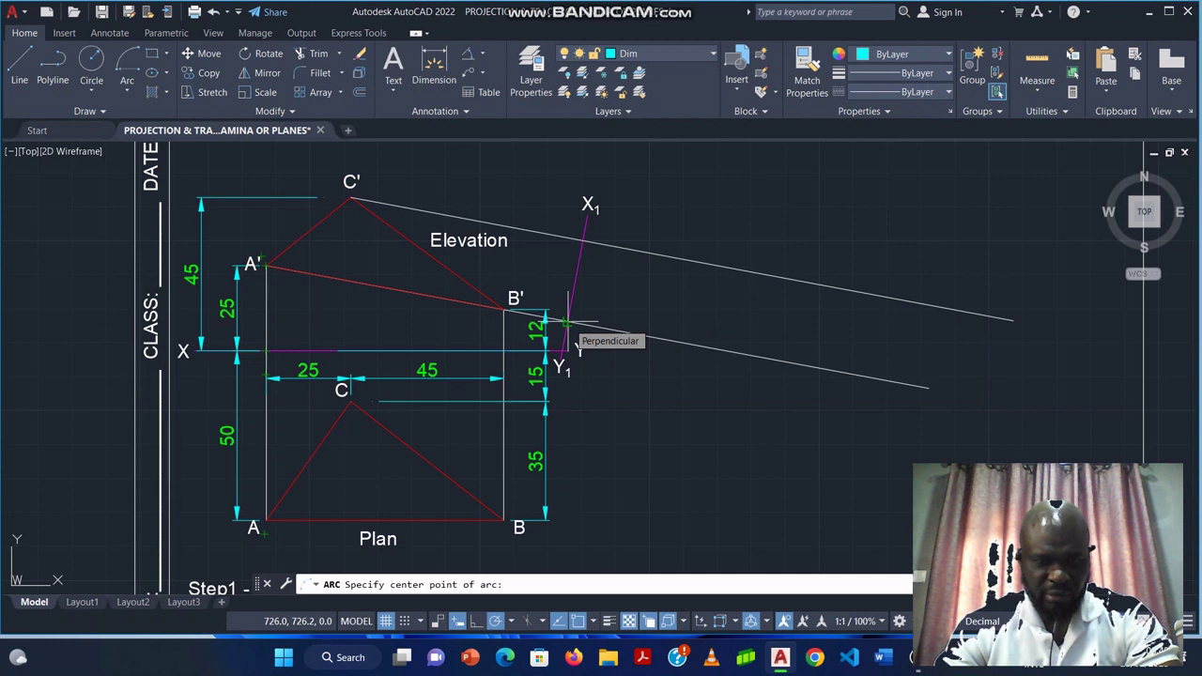
# Draw a 50-unit arc centred on X1–Y1, crossing the lower projector beyond B'.
pyautogui.click(566, 322)
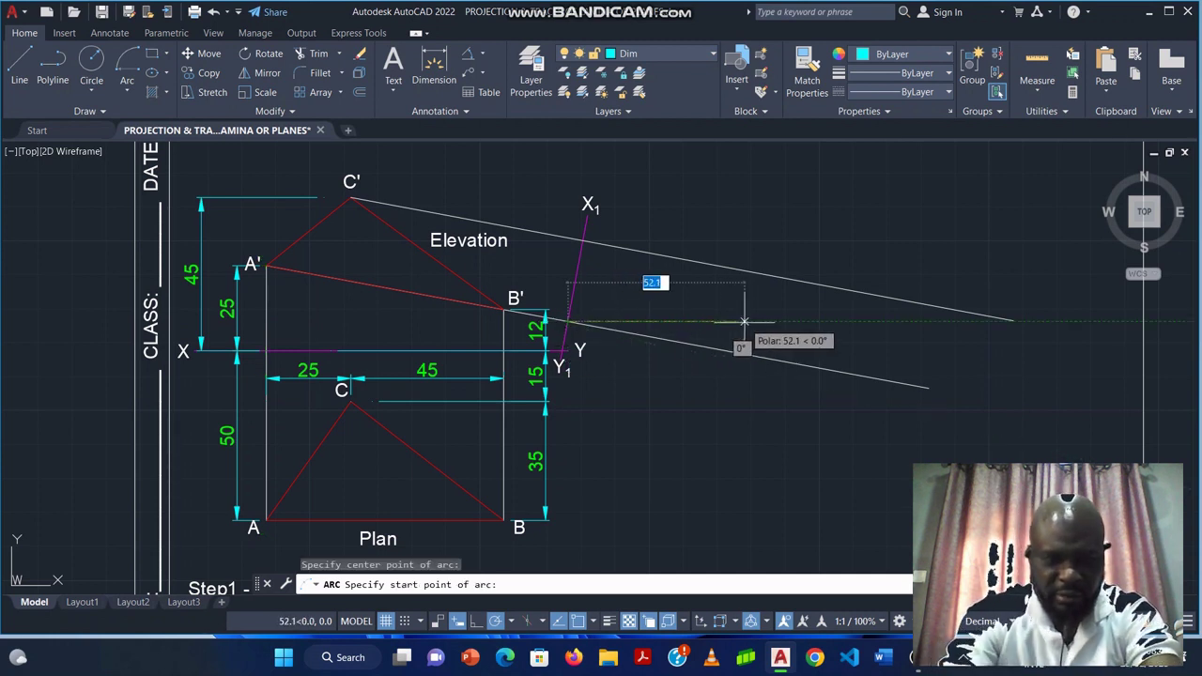
pyautogui.press('Return')
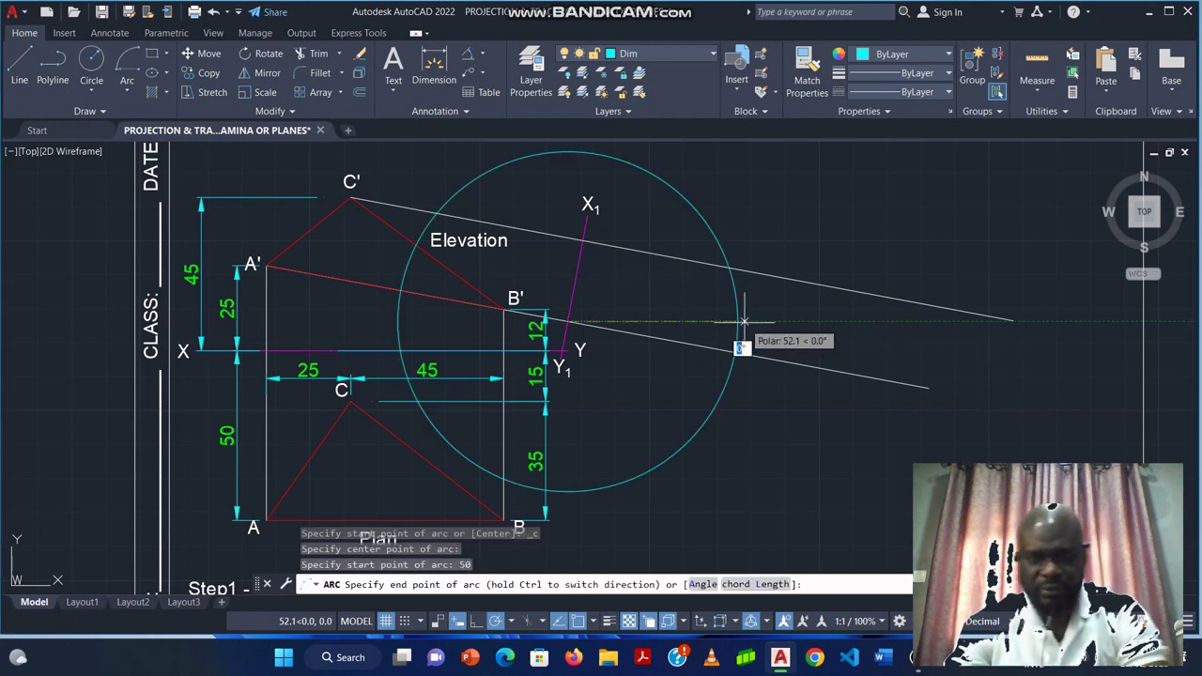
pyautogui.click(732, 378)
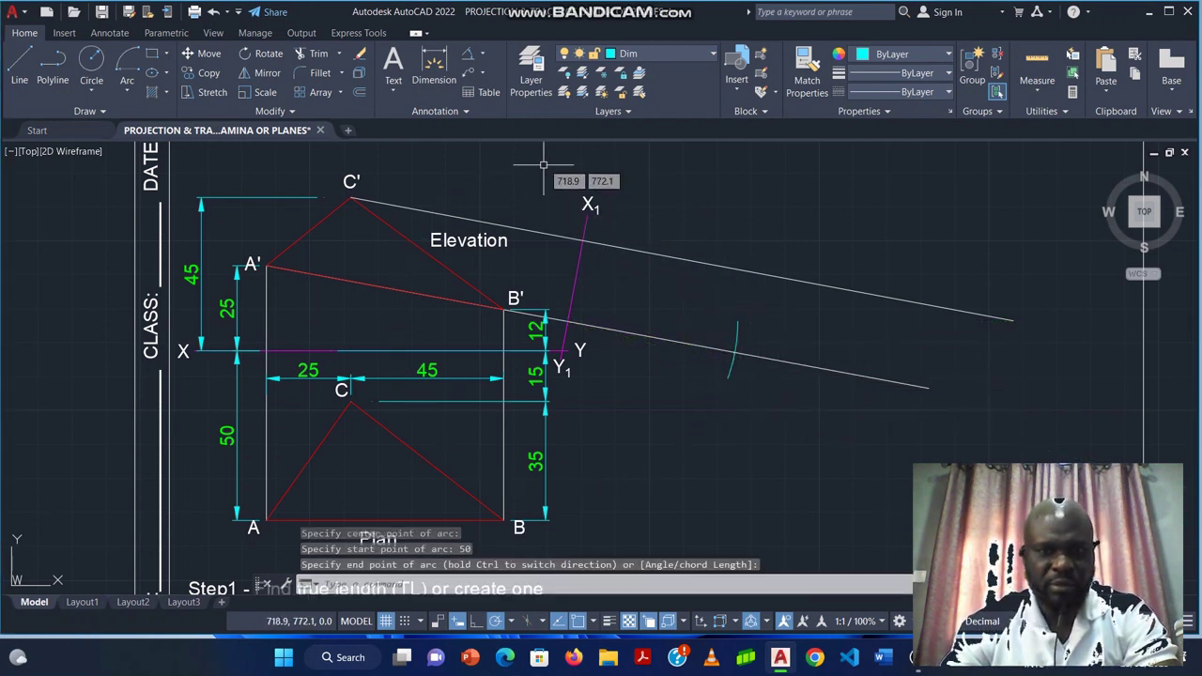
pyautogui.press('Return')
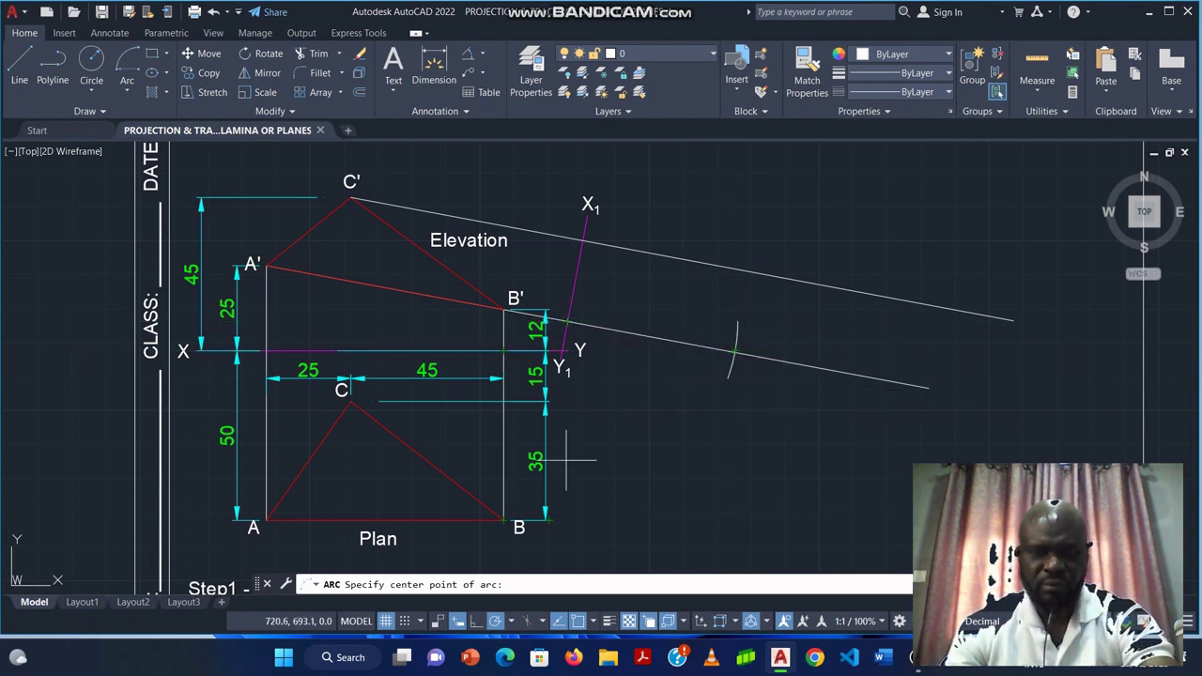
pyautogui.press('Escape')
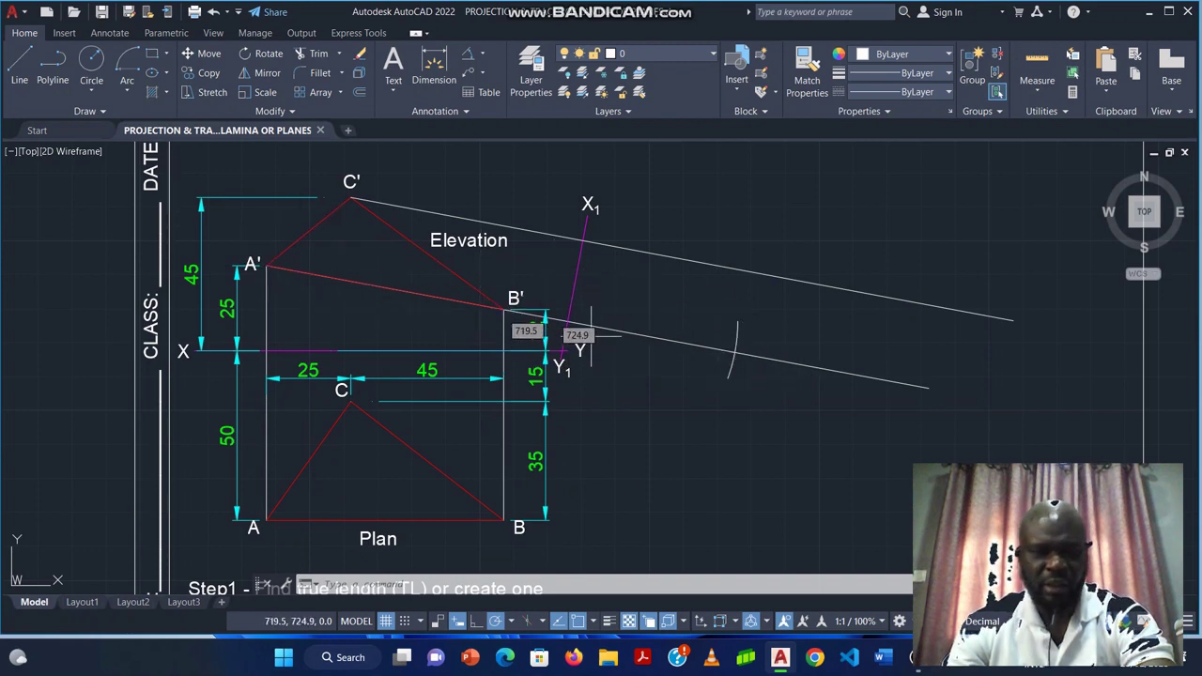
# Find the Q2 solution's auxiliary construction and select its A1 and B1 point labels.
pyautogui.click(545, 325)
pyautogui.scroll(-5, 573, 414)
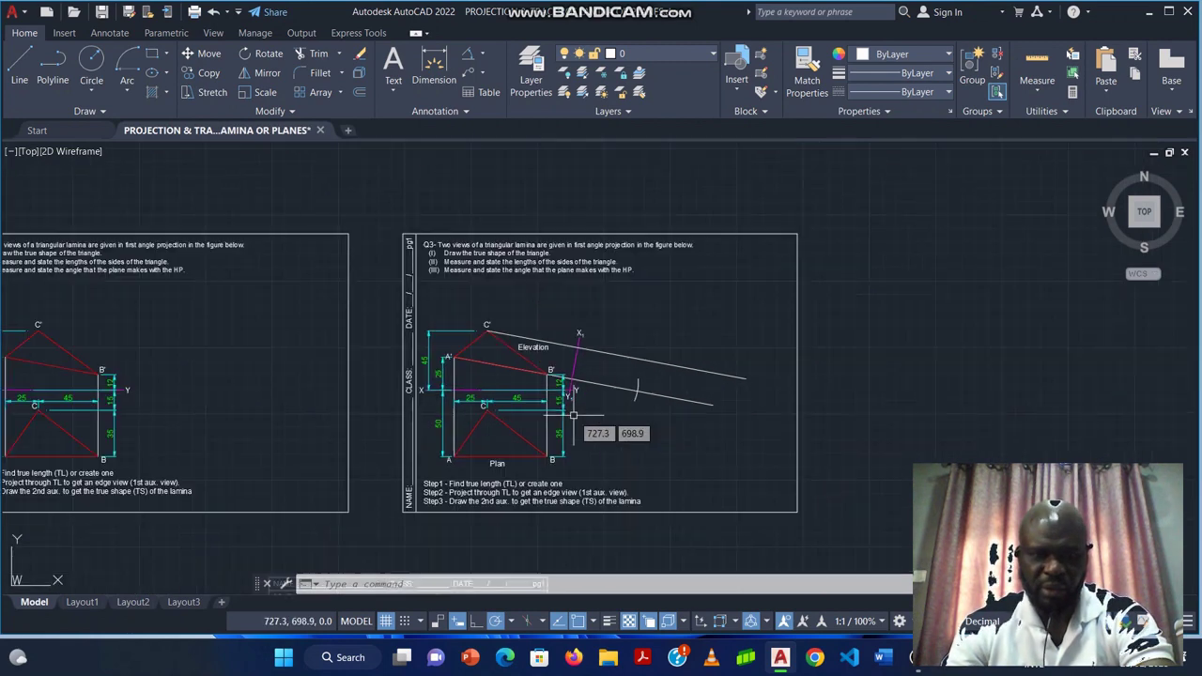
pyautogui.moveTo(629, 456); pyautogui.dragTo(669, 246, button='middle')
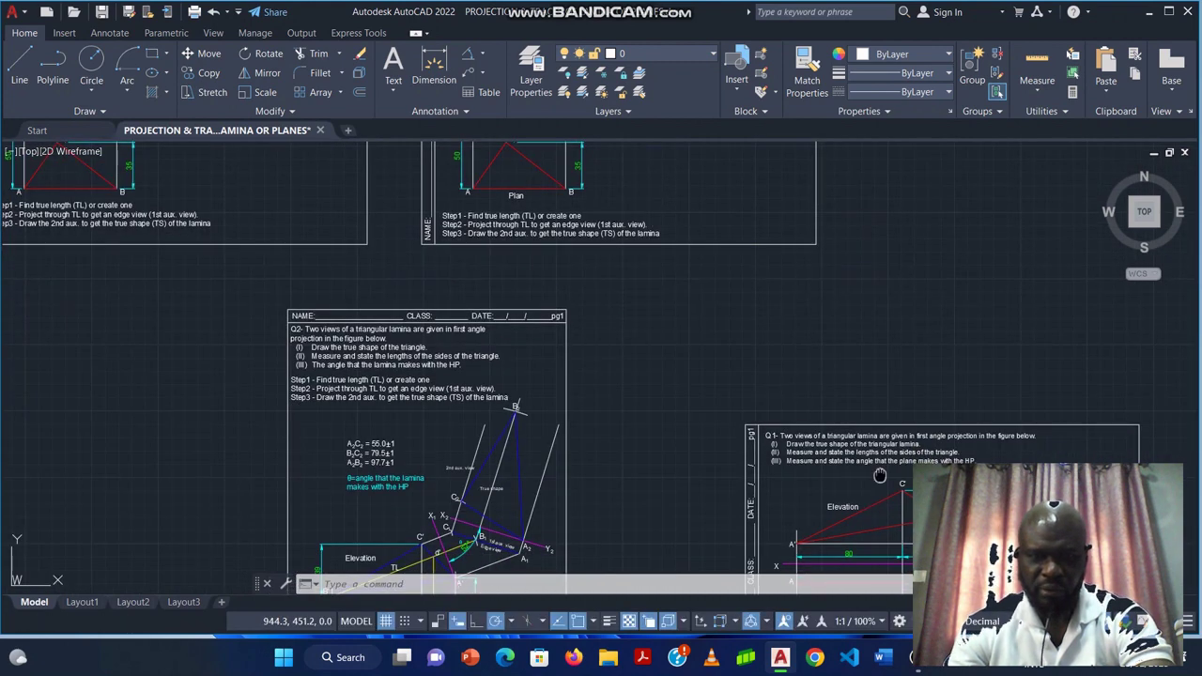
pyautogui.moveTo(879, 476); pyautogui.dragTo(863, 312, button='middle')
pyautogui.scroll(4, 449, 380)
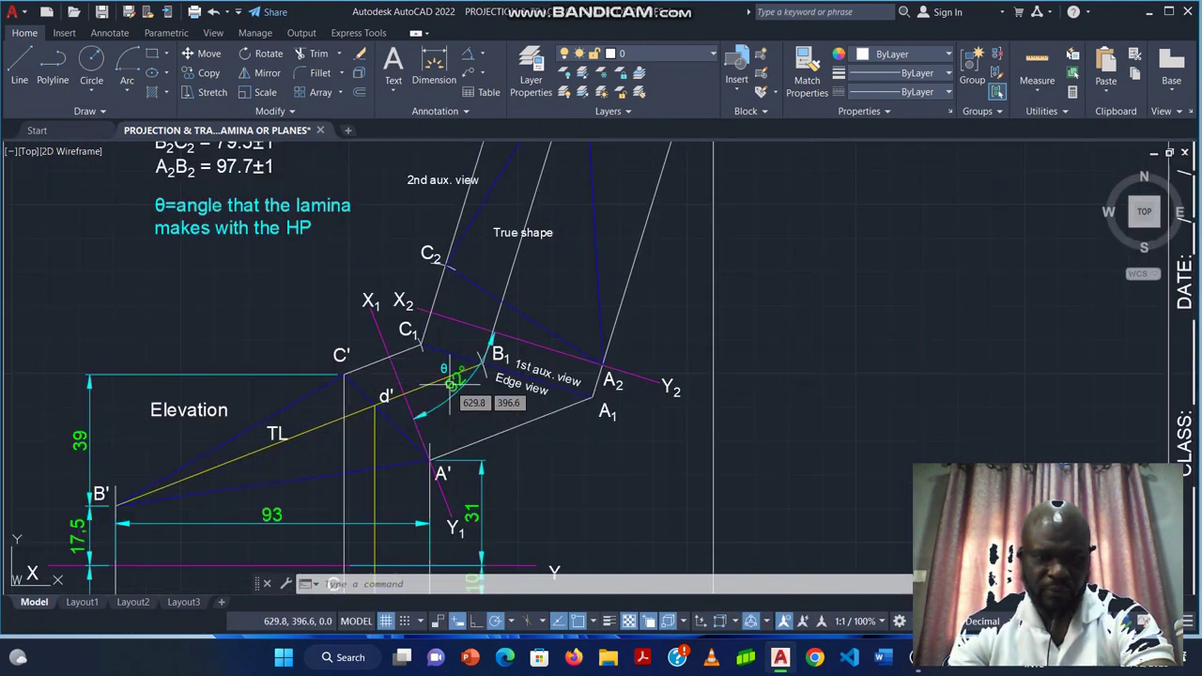
pyautogui.moveTo(537, 488); pyautogui.dragTo(571, 282, button='middle')
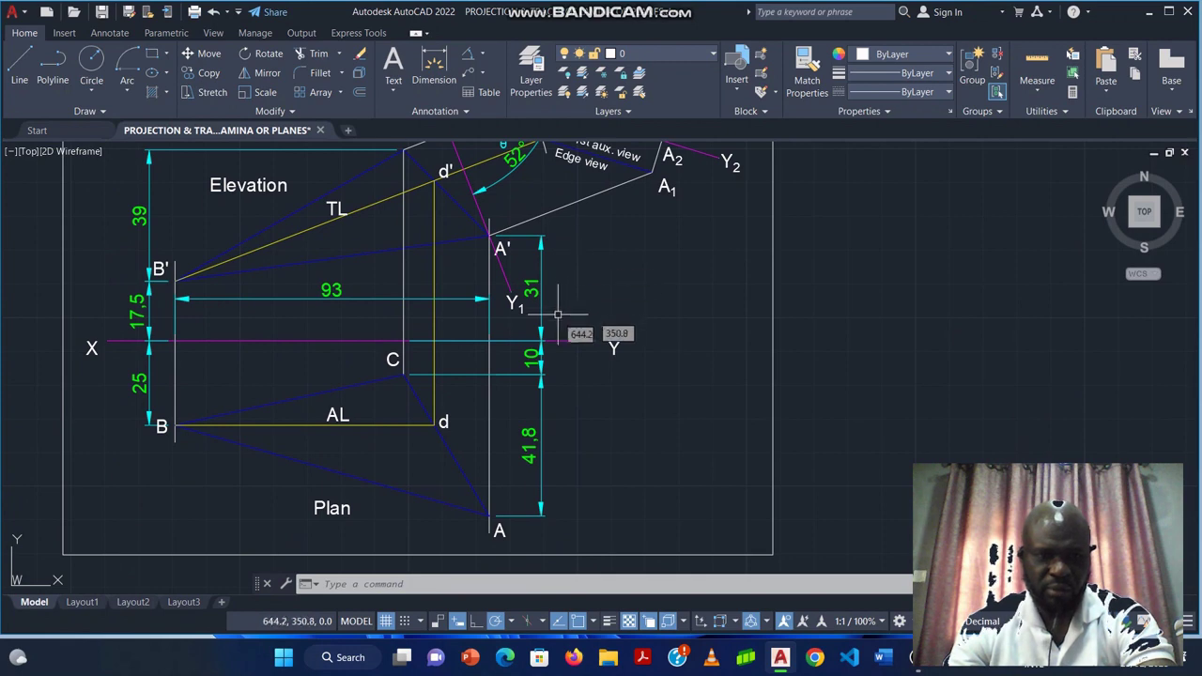
pyautogui.scroll(-2, 554, 324)
pyautogui.moveTo(631, 390); pyautogui.dragTo(574, 515, button='middle')
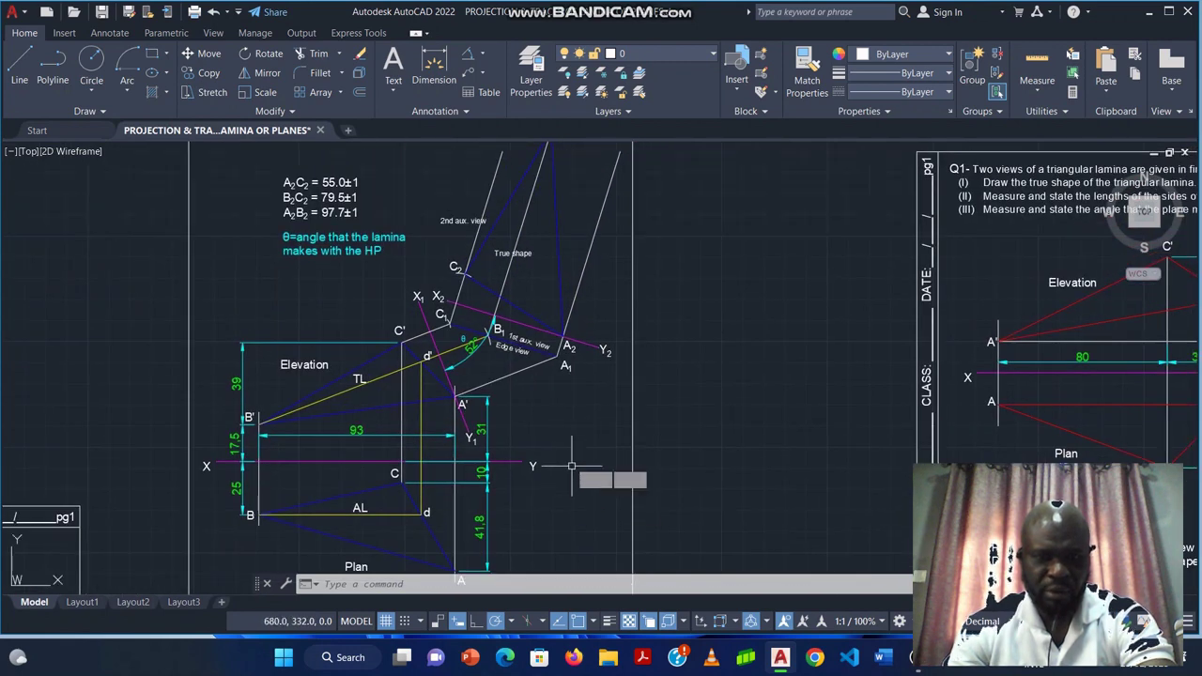
pyautogui.scroll(2, 447, 304)
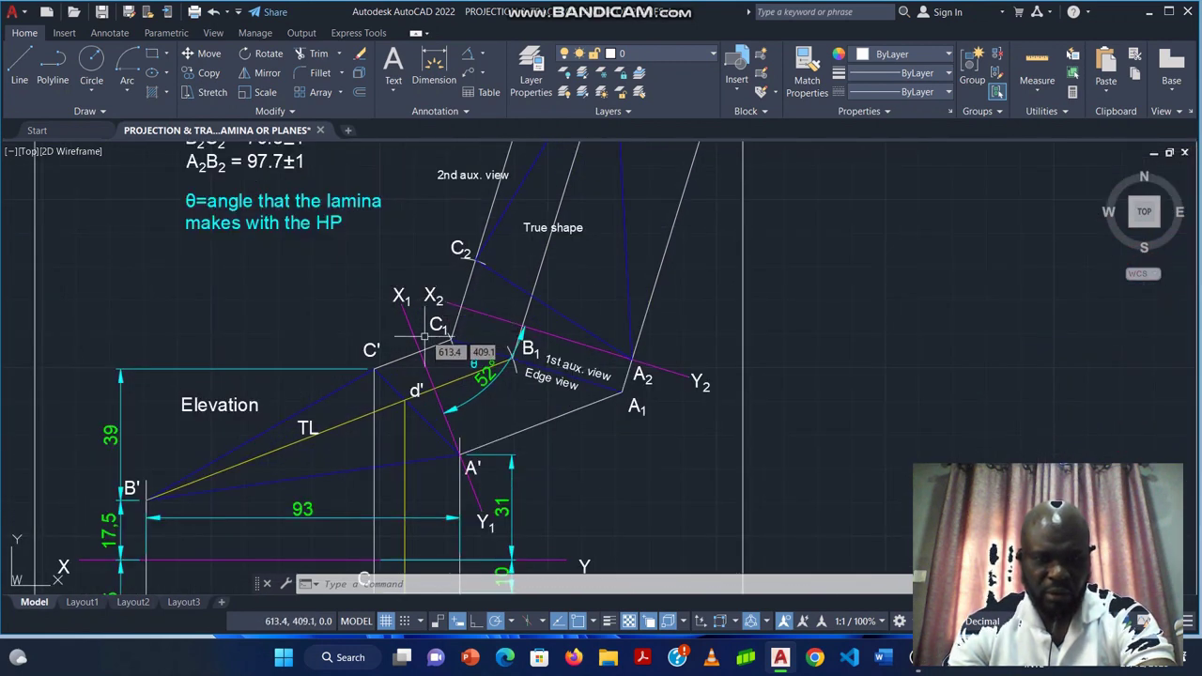
pyautogui.click(637, 406)
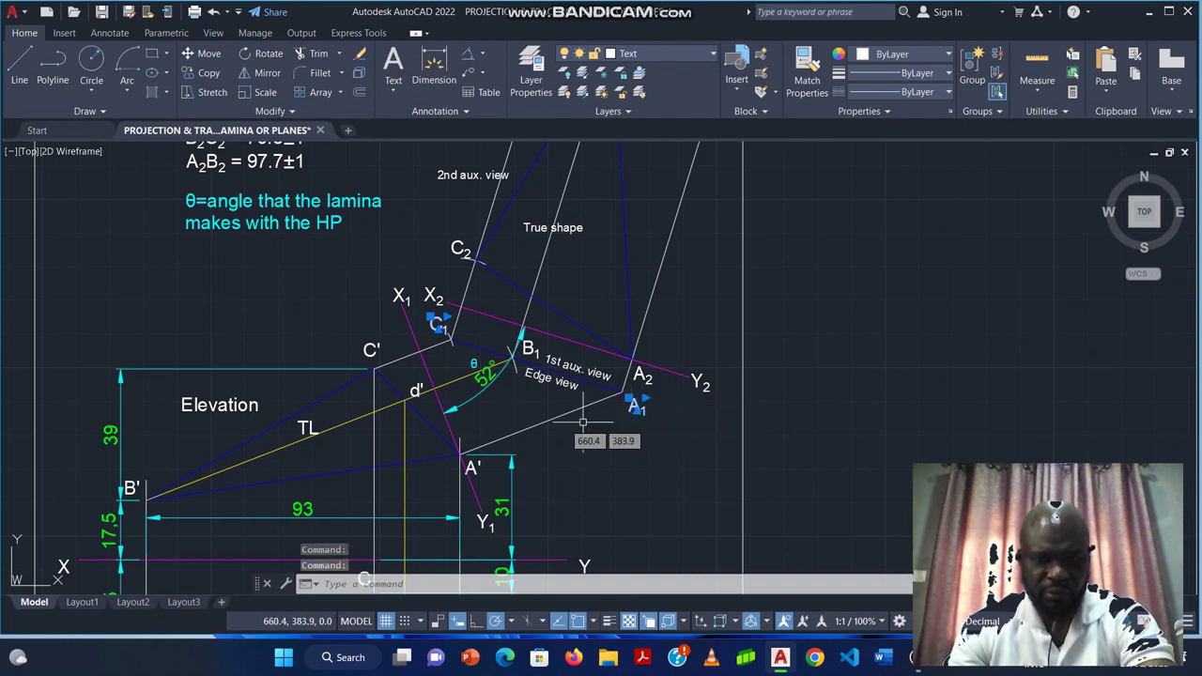
pyautogui.click(555, 366)
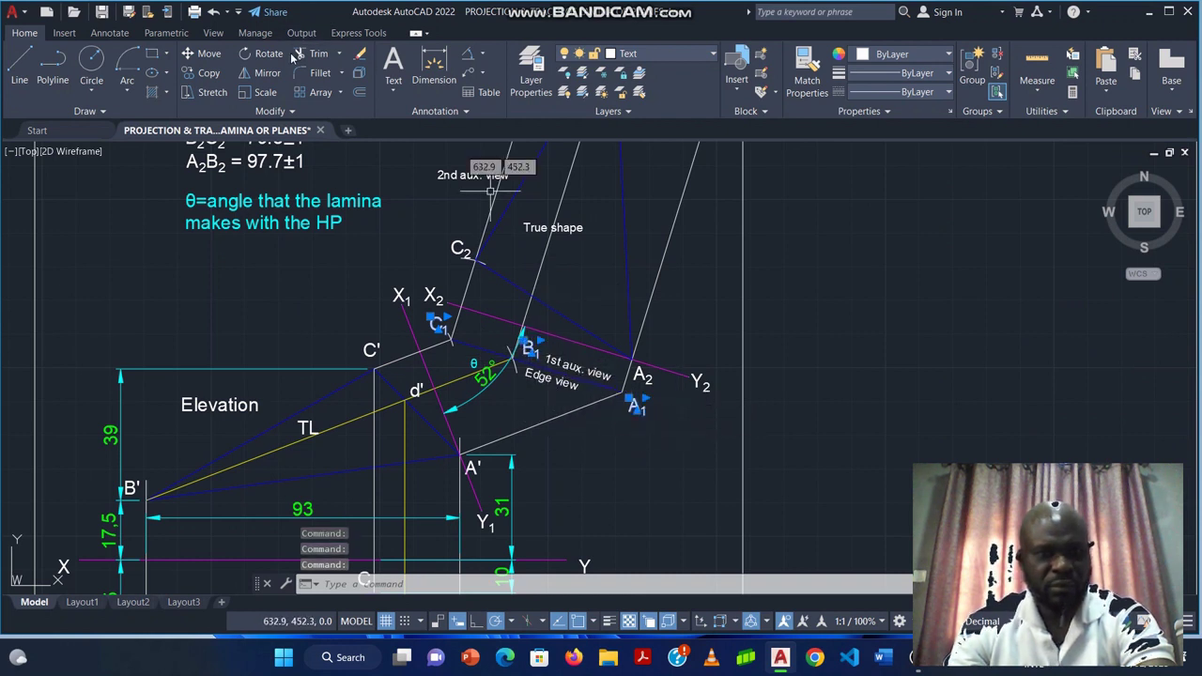
# Copy the C1, B1 and A1 labels onto the Q3 sheet beside its projectors.
pyautogui.click(206, 73)
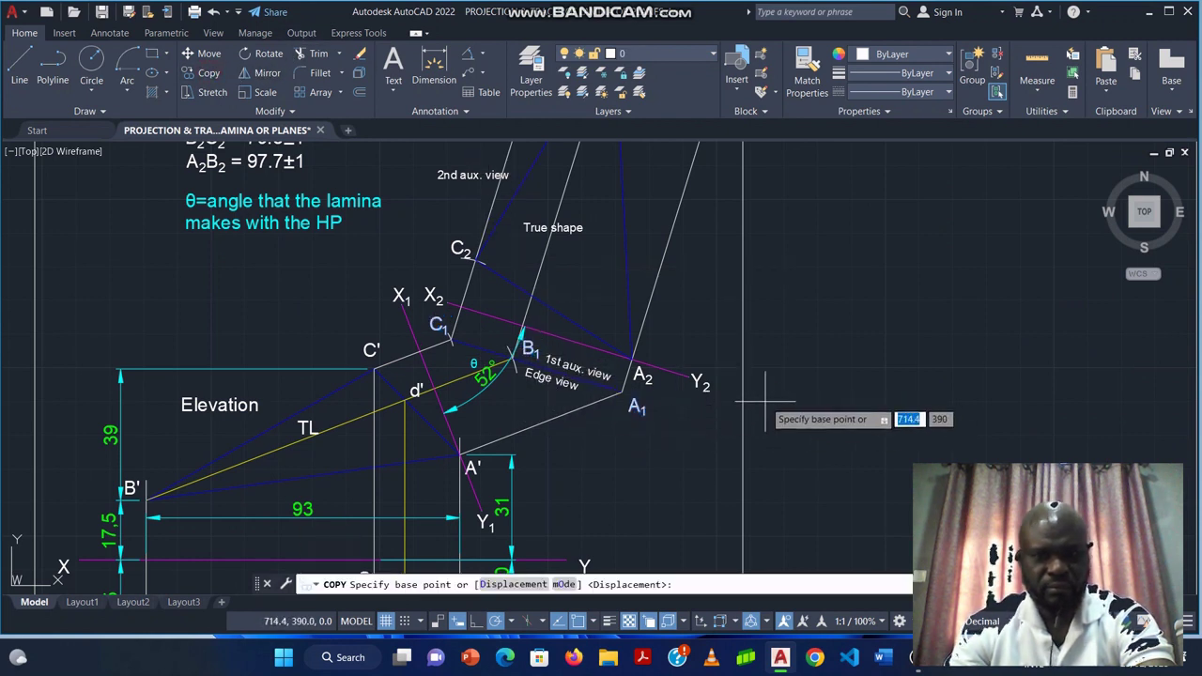
pyautogui.click(673, 373)
pyautogui.scroll(-6, 676, 373)
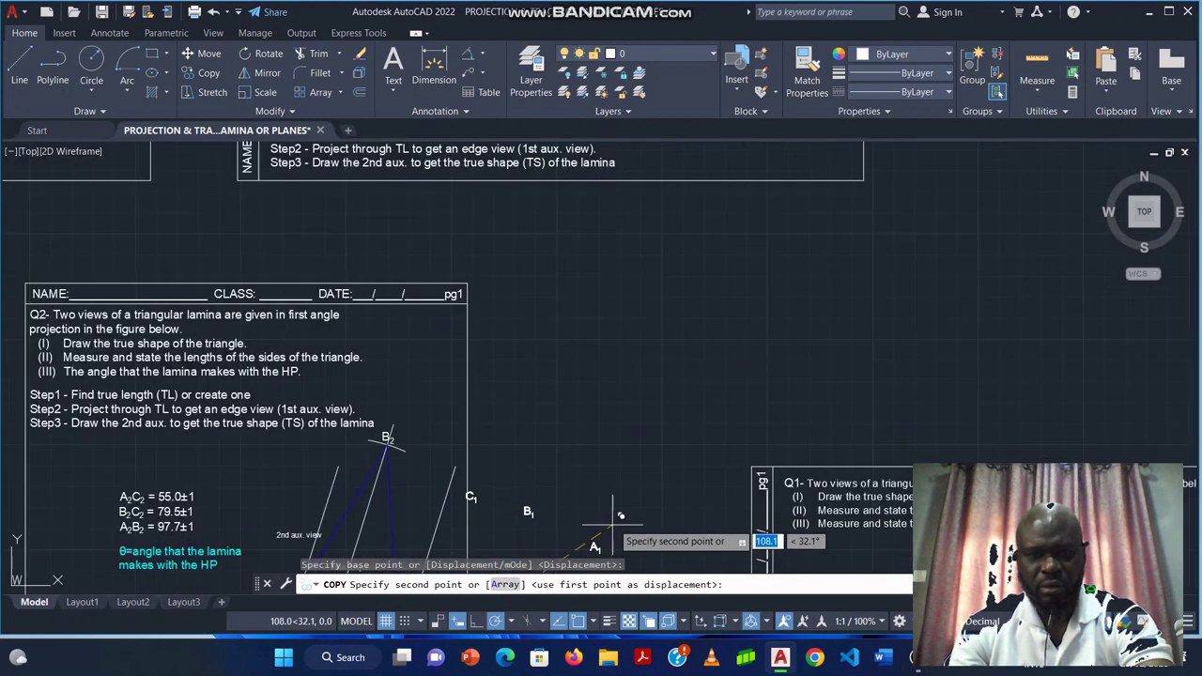
pyautogui.scroll(-2, 666, 478)
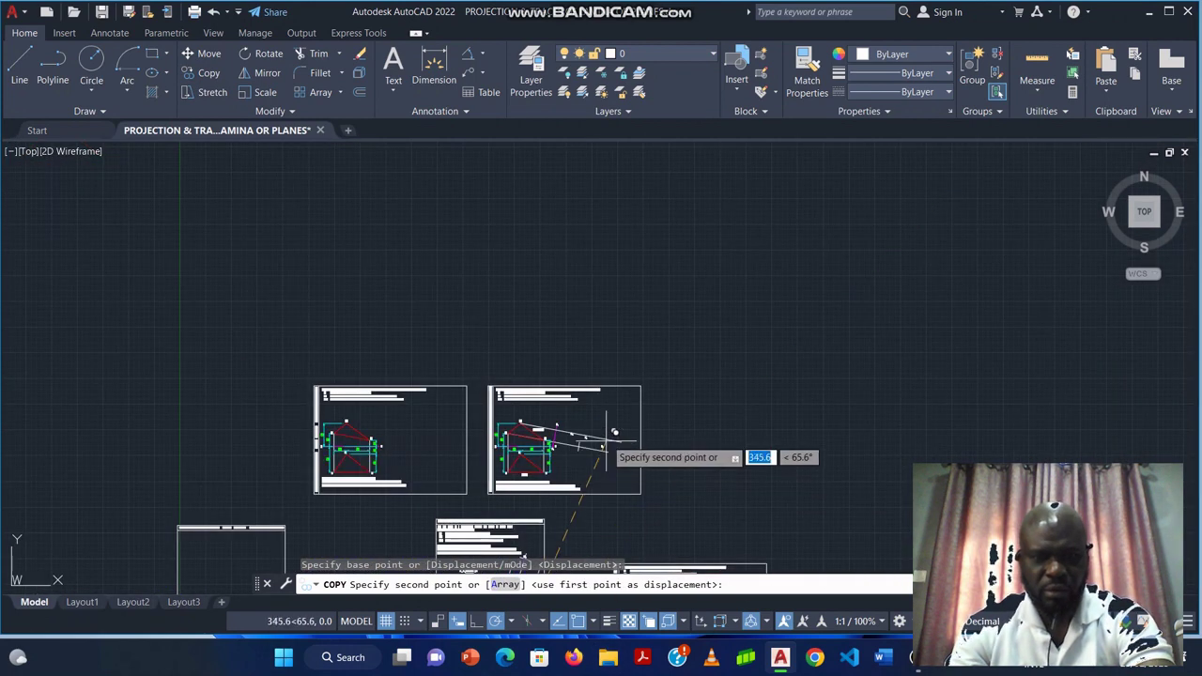
pyautogui.scroll(5, 612, 429)
pyautogui.click(596, 374)
pyautogui.press('Escape')
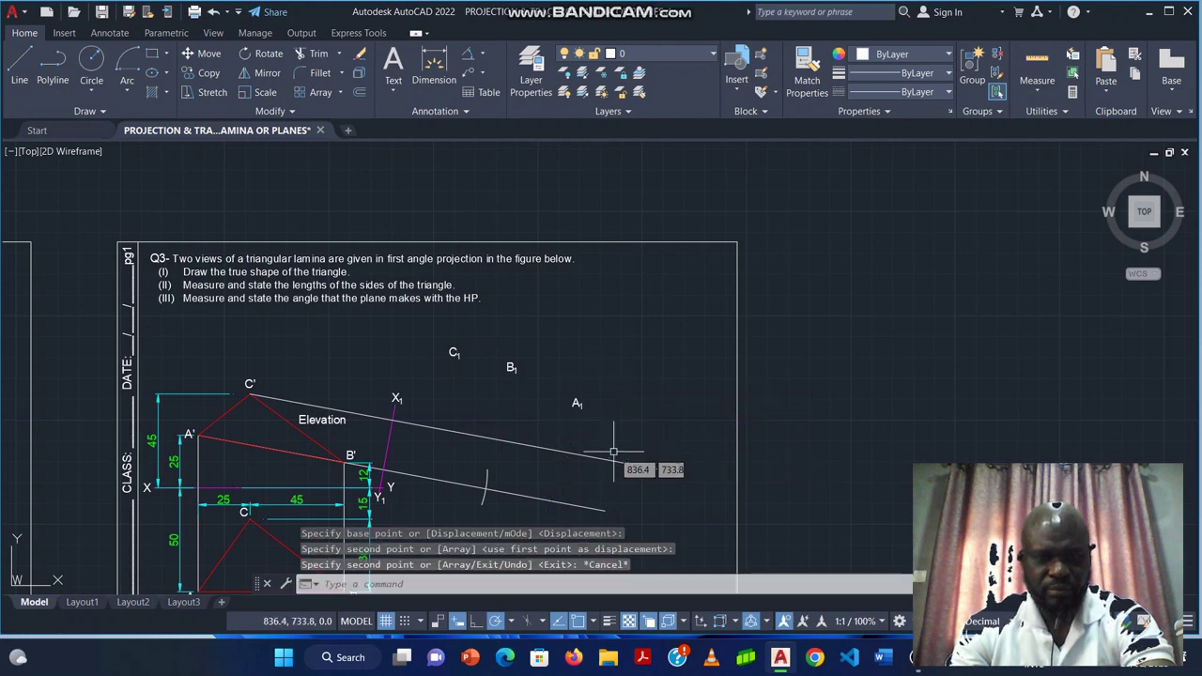
pyautogui.moveTo(653, 372); pyautogui.dragTo(705, 238, button='middle')
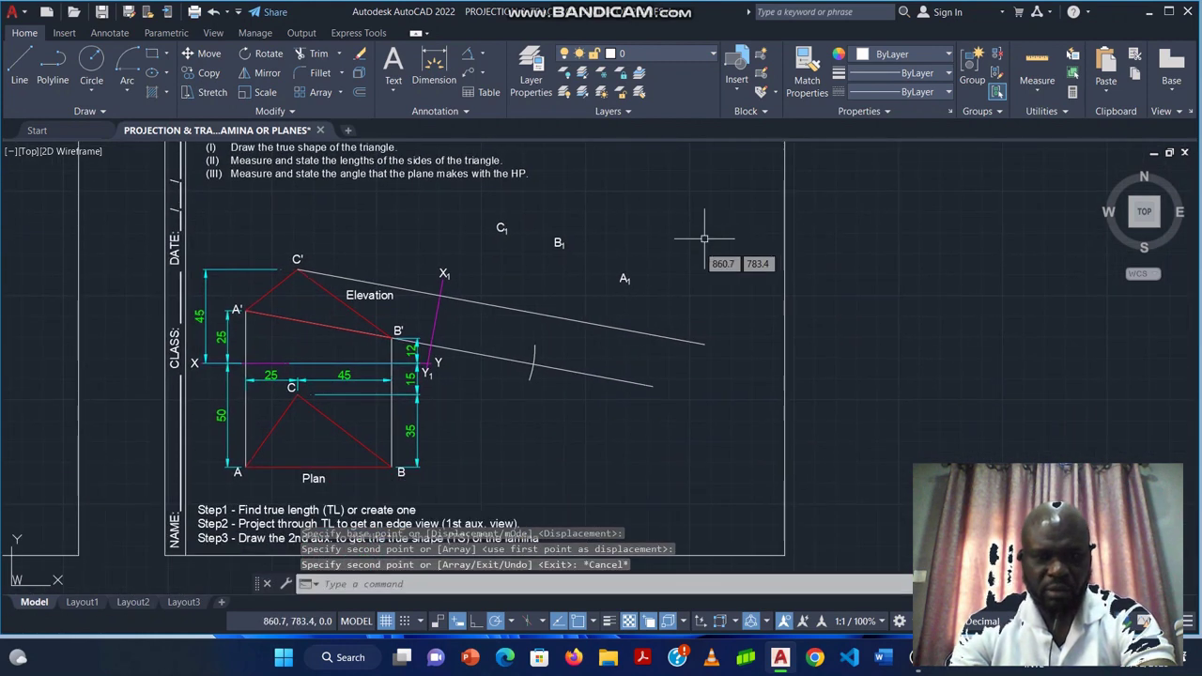
pyautogui.click(626, 278)
pyautogui.click(620, 275)
# Move A1 to the arc's crossing point and add a subscripted B1 line to the label.
pyautogui.scroll(5, 535, 384)
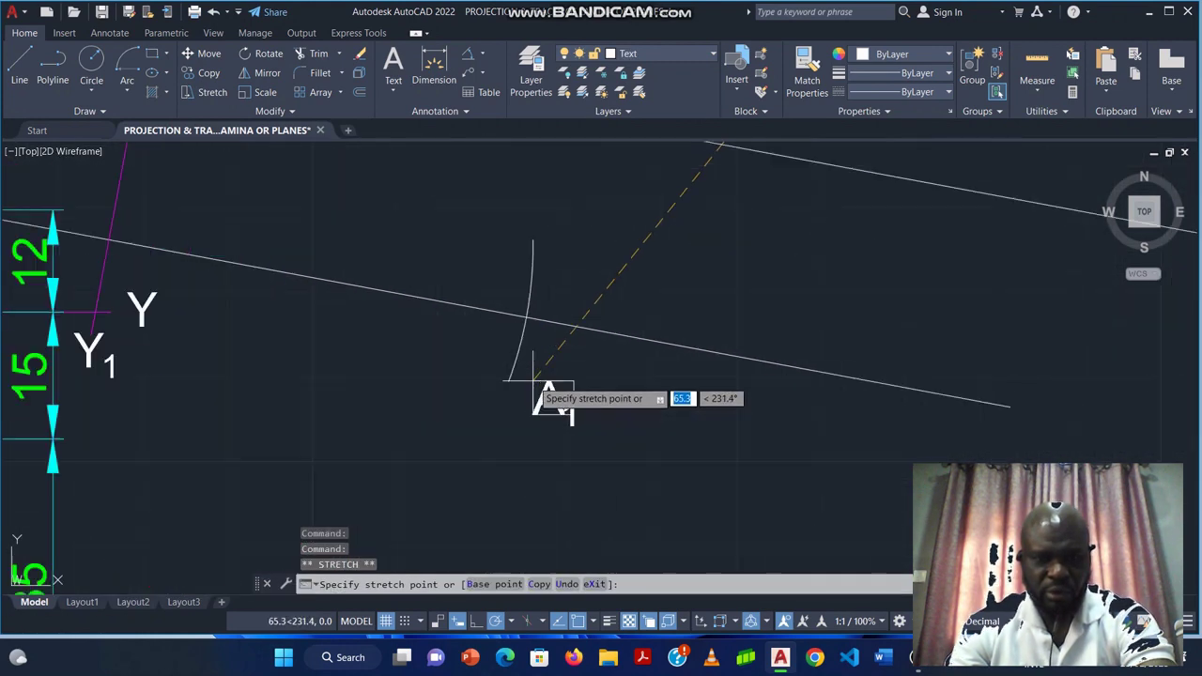
pyautogui.click(527, 318)
pyautogui.press('Escape')
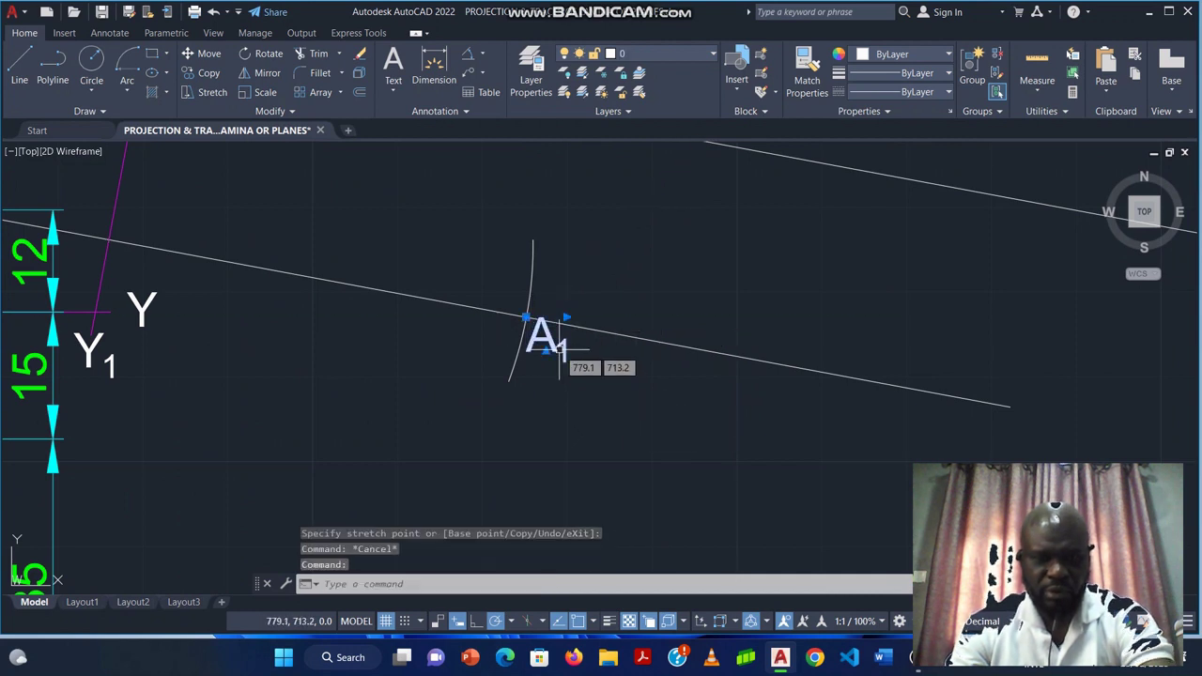
pyautogui.doubleClick(545, 338)
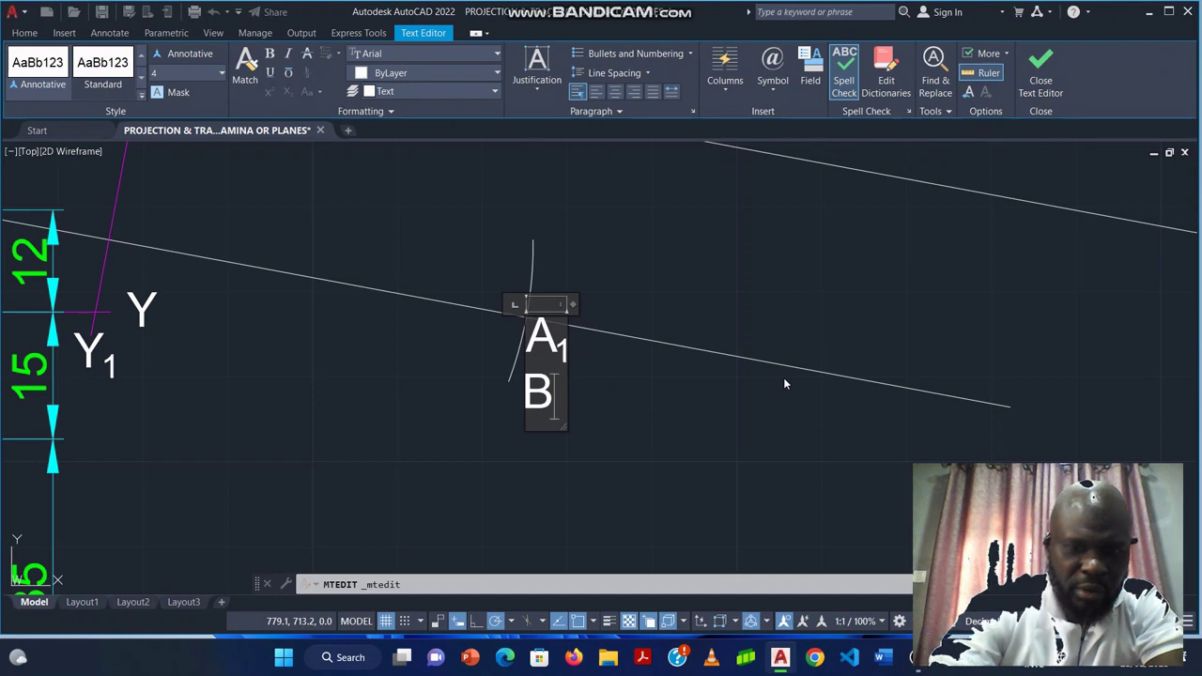
pyautogui.write('B^1')
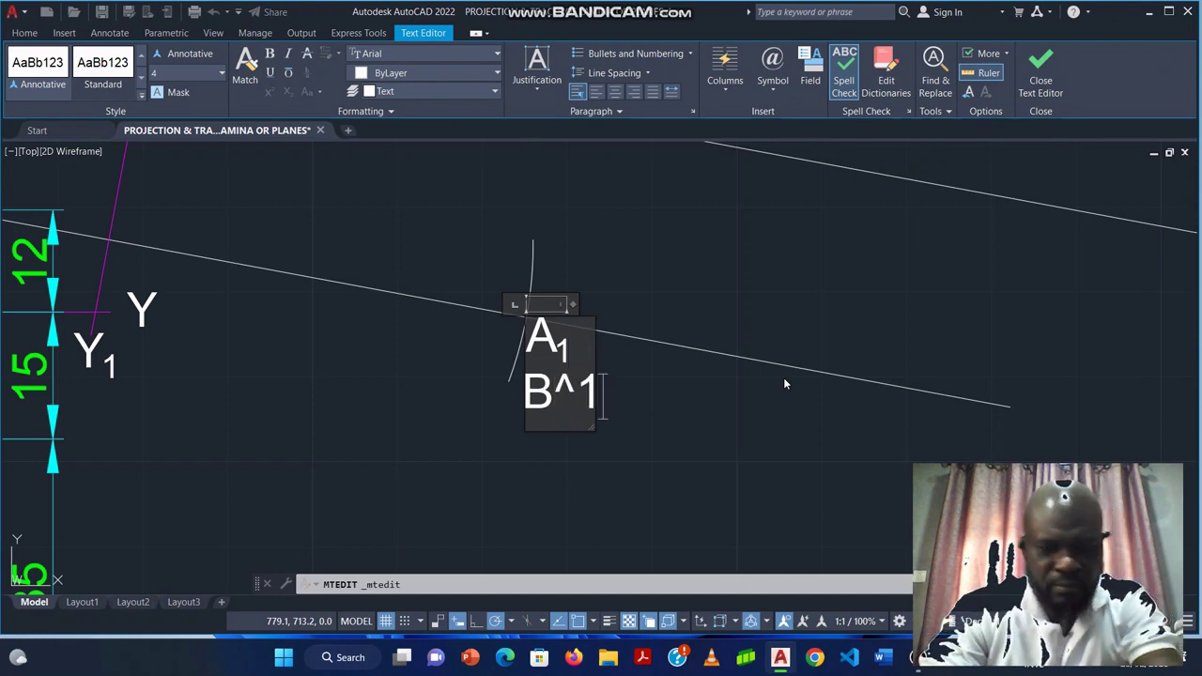
pyautogui.hotkey('shift', 'Left')
pyautogui.hotkey('shift', 'Left')
pyautogui.rightClick(783, 378)
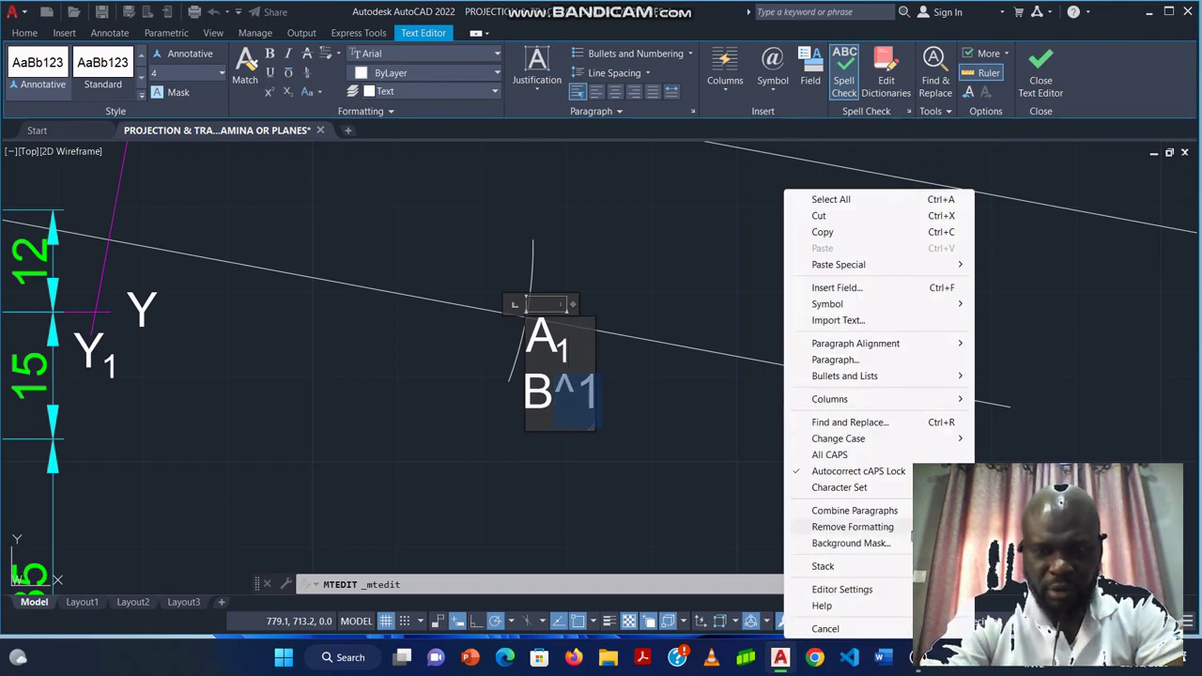
pyautogui.click(824, 567)
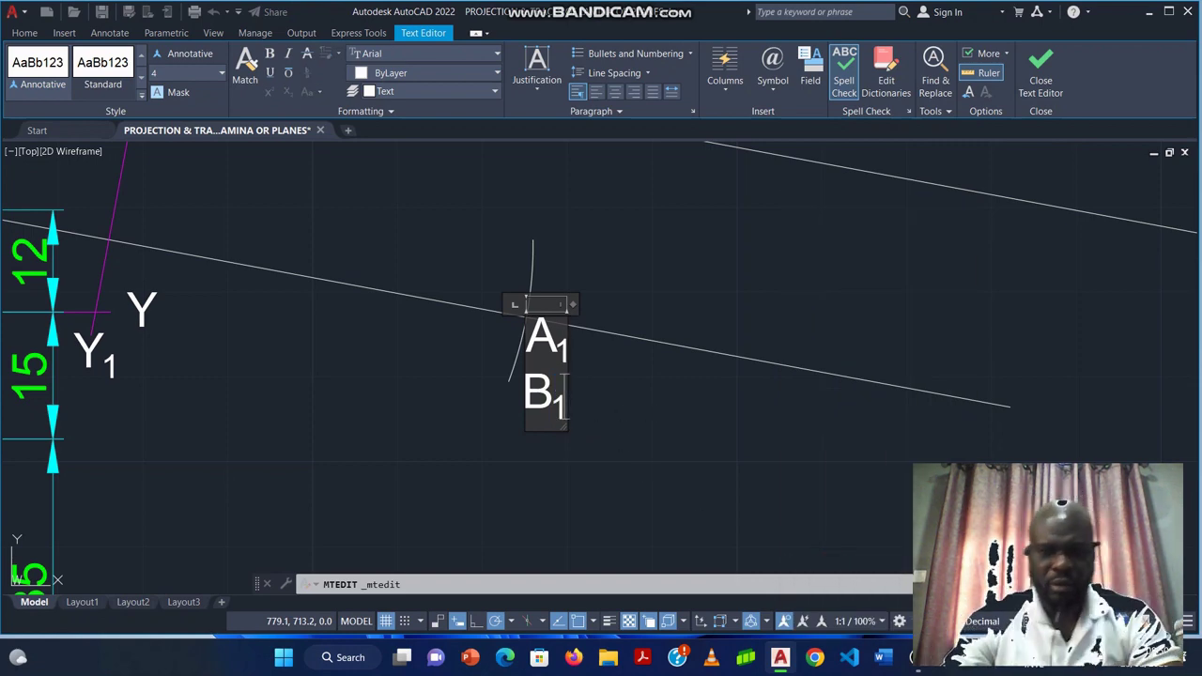
pyautogui.click(643, 415)
# Reposition the B1 label beside A1 on the lower projector line.
pyautogui.click(559, 381)
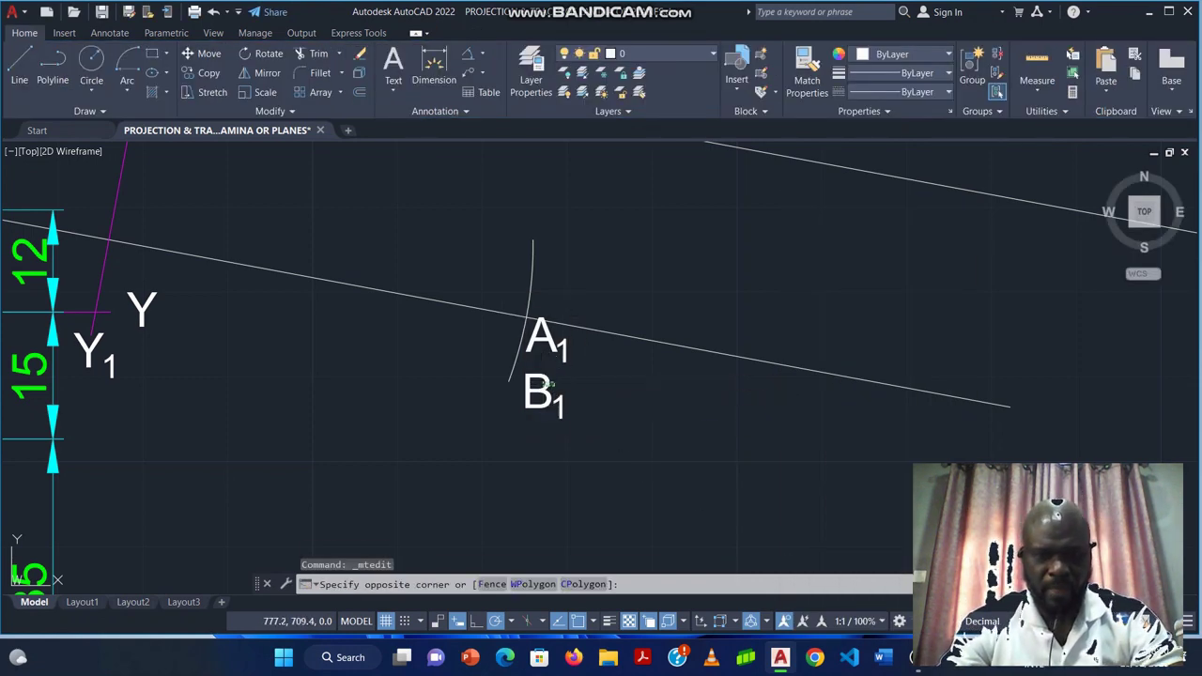
pyautogui.click(555, 357)
pyautogui.click(565, 318)
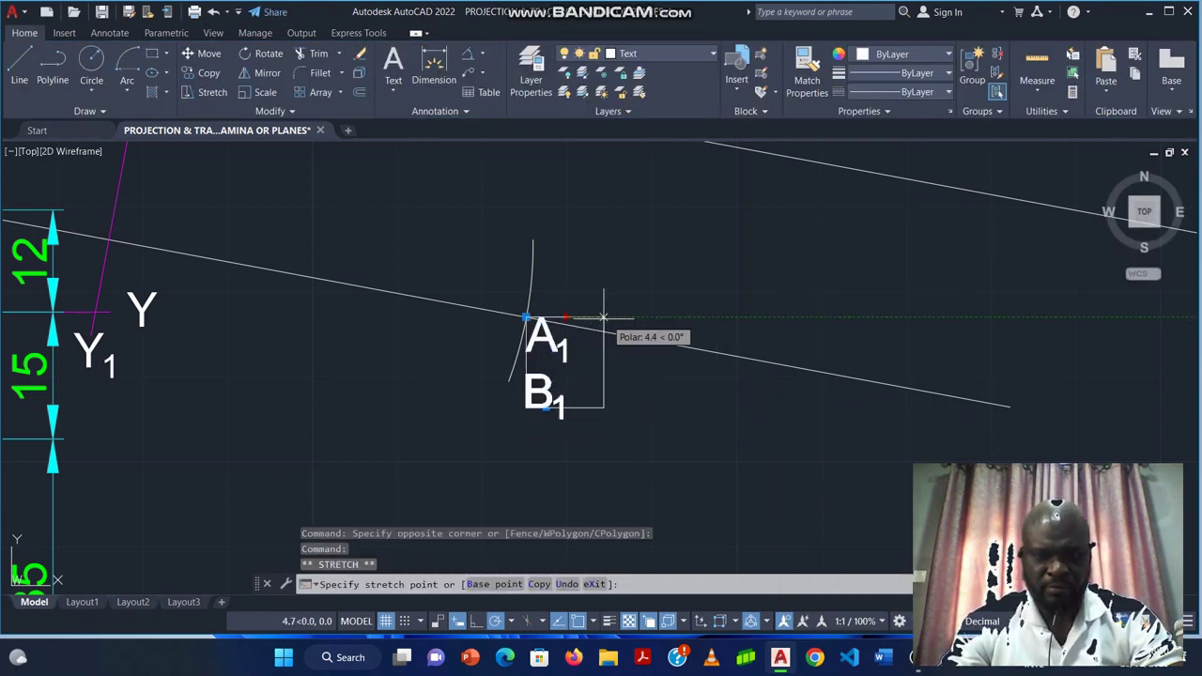
pyautogui.click(631, 318)
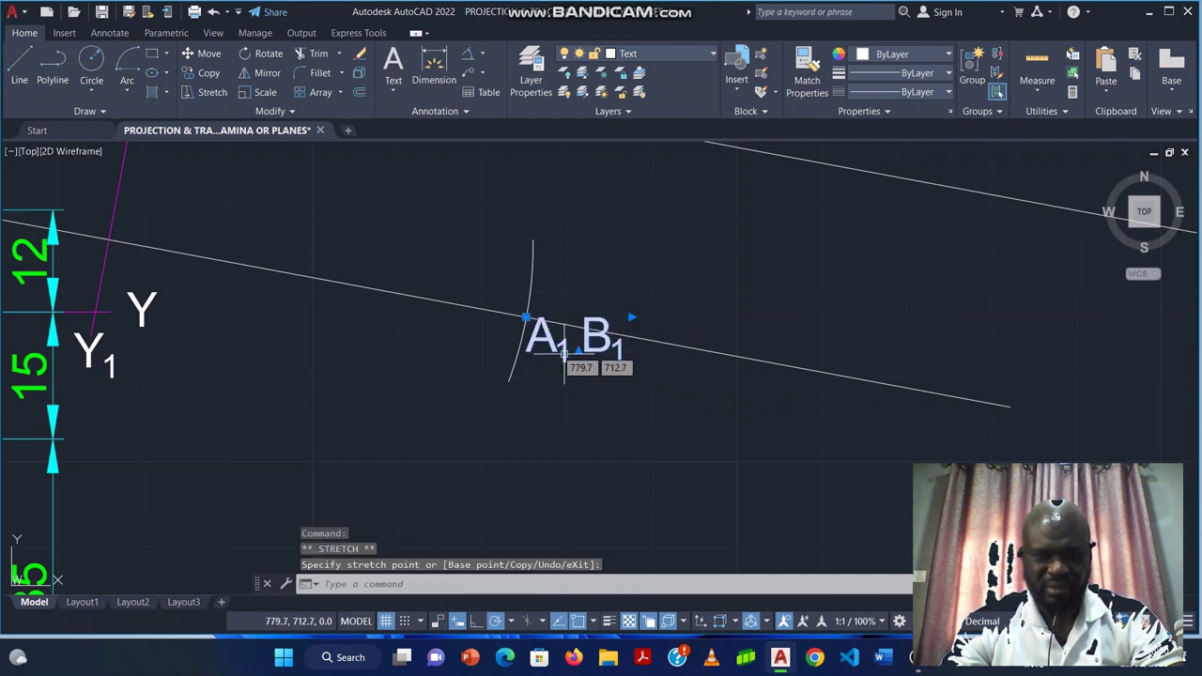
pyautogui.click(526, 318)
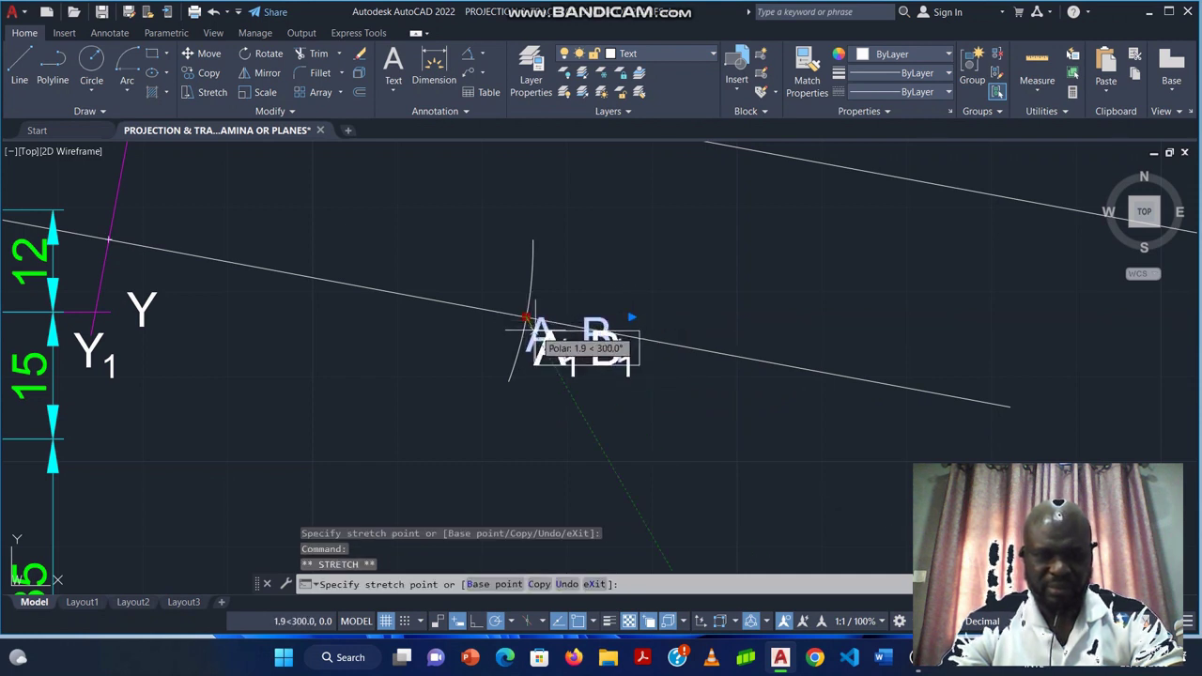
pyautogui.press('Escape')
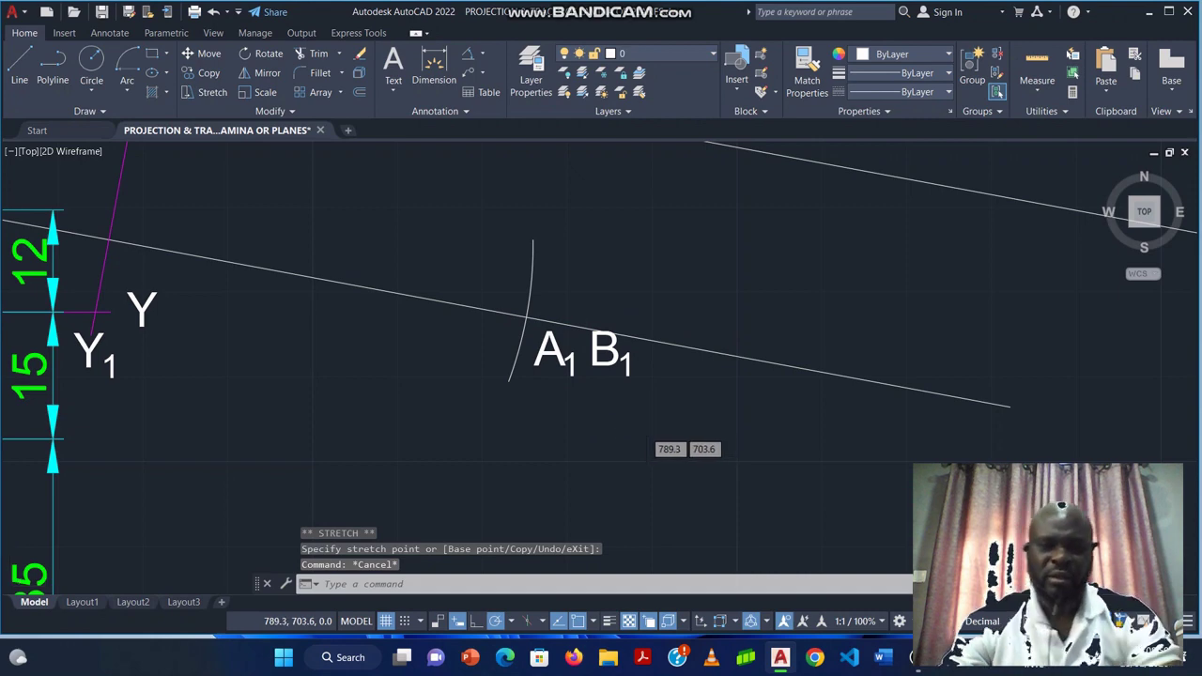
pyautogui.scroll(-4, 658, 418)
# Draw an arc centred on X1Y1 with start distance 15 across the upper projector, marking C1.
pyautogui.moveTo(659, 402); pyautogui.dragTo(871, 373, button='middle')
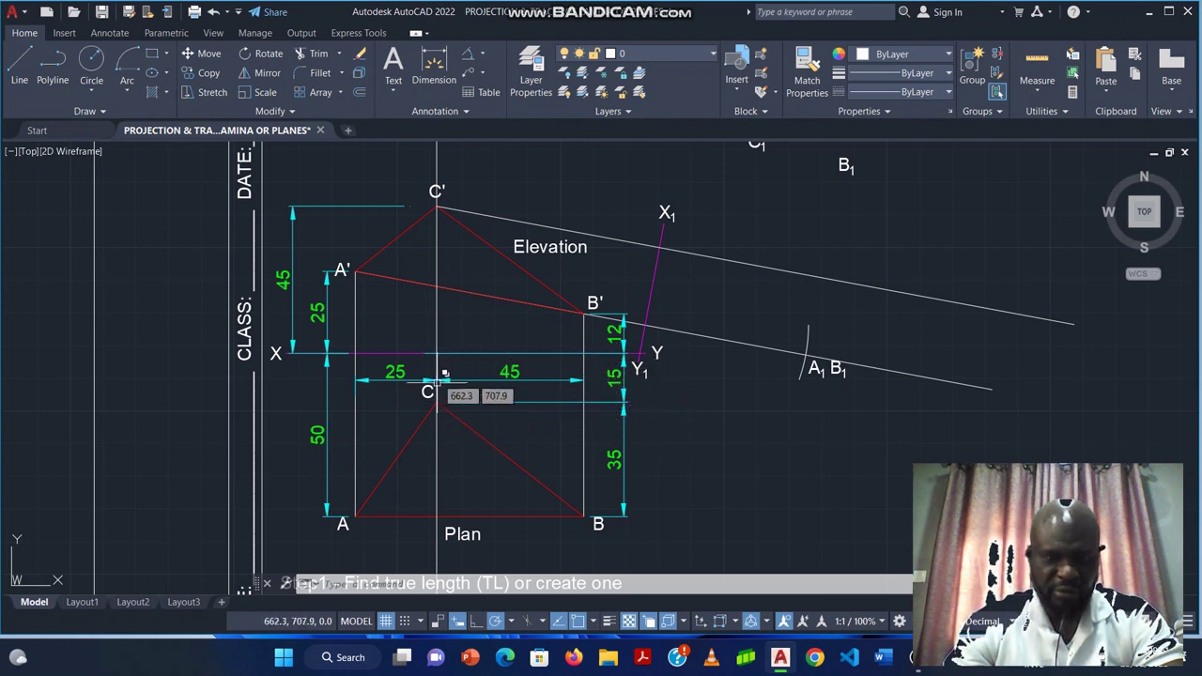
pyautogui.click(127, 64)
pyautogui.moveTo(787, 317); pyautogui.dragTo(701, 319, button='middle')
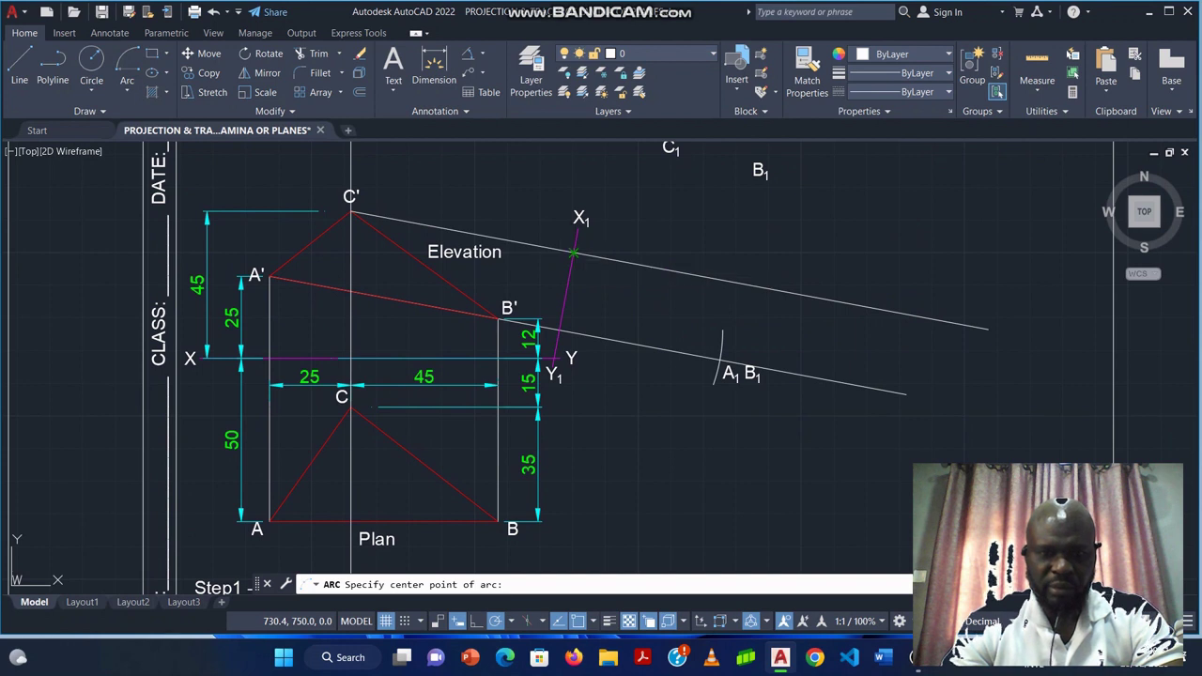
pyautogui.click(573, 253)
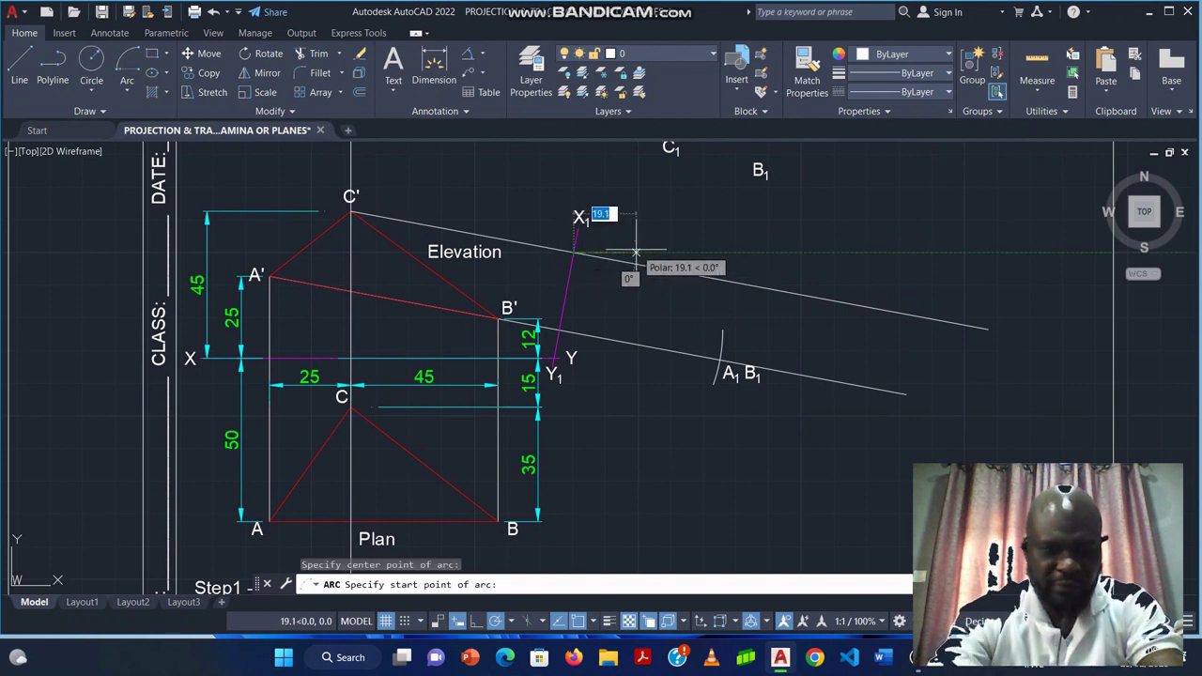
pyautogui.write('15')
pyautogui.press('Return')
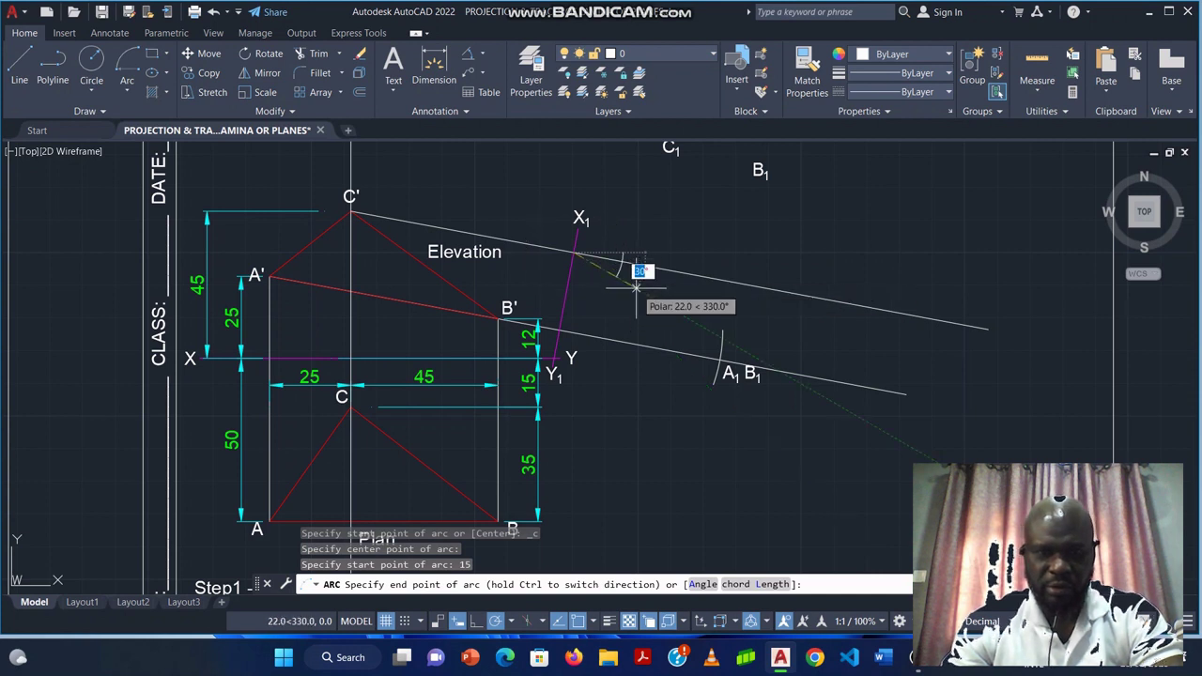
pyautogui.click(637, 287)
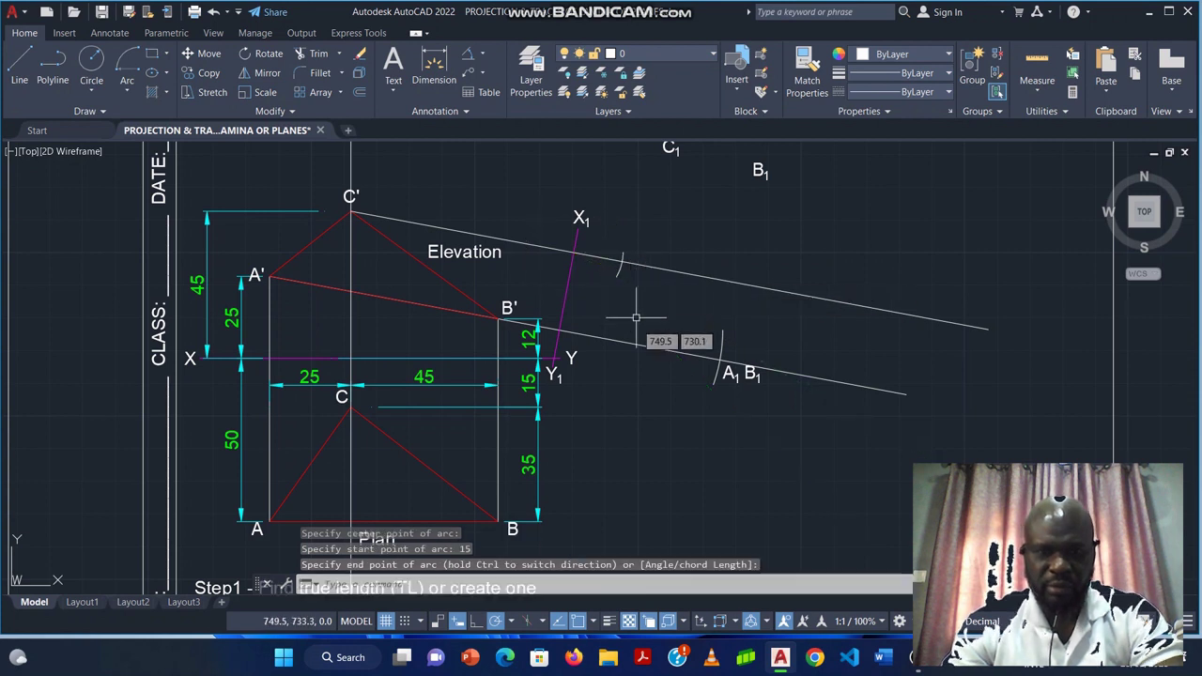
# Move the C1 label next to the new arc's crossing.
pyautogui.click(718, 355)
pyautogui.moveTo(702, 183); pyautogui.dragTo(704, 195, button='middle')
pyautogui.click(667, 152)
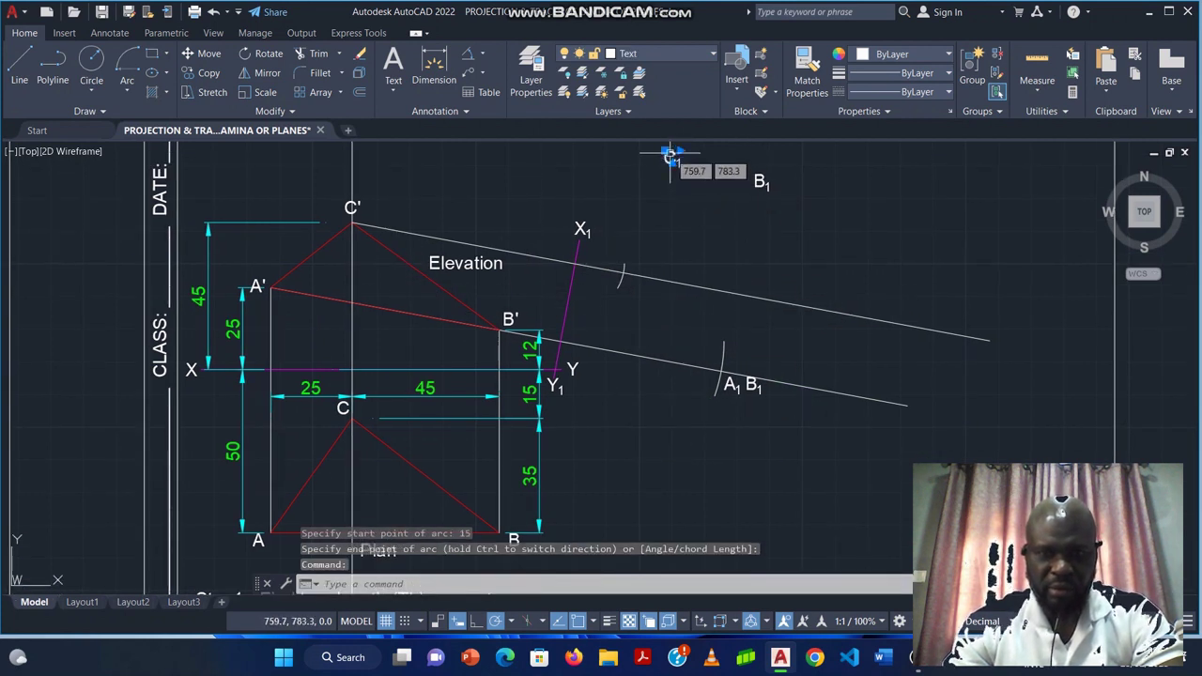
pyautogui.click(666, 152)
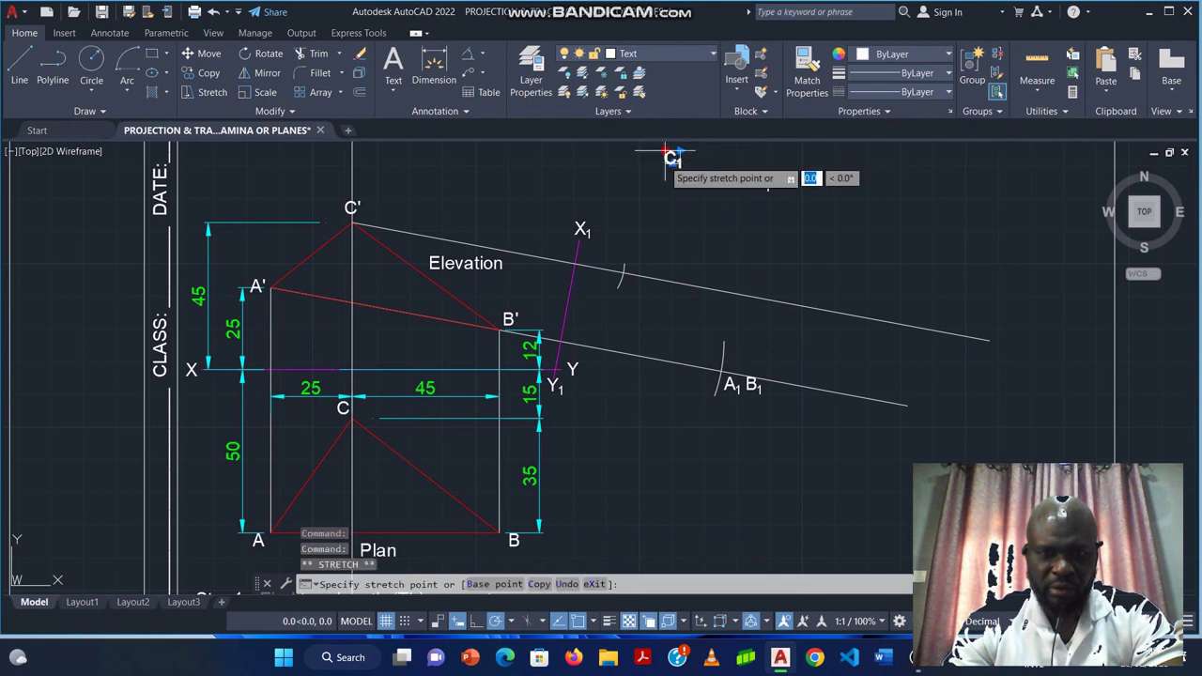
pyautogui.click(606, 252)
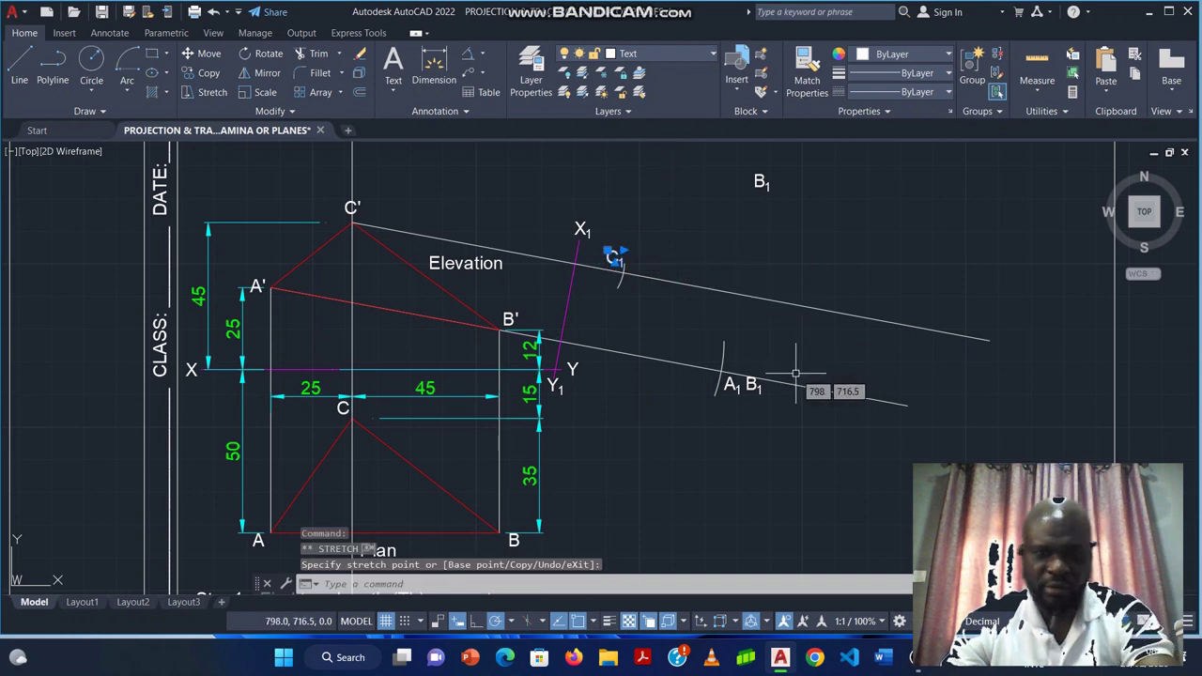
pyautogui.press('Escape')
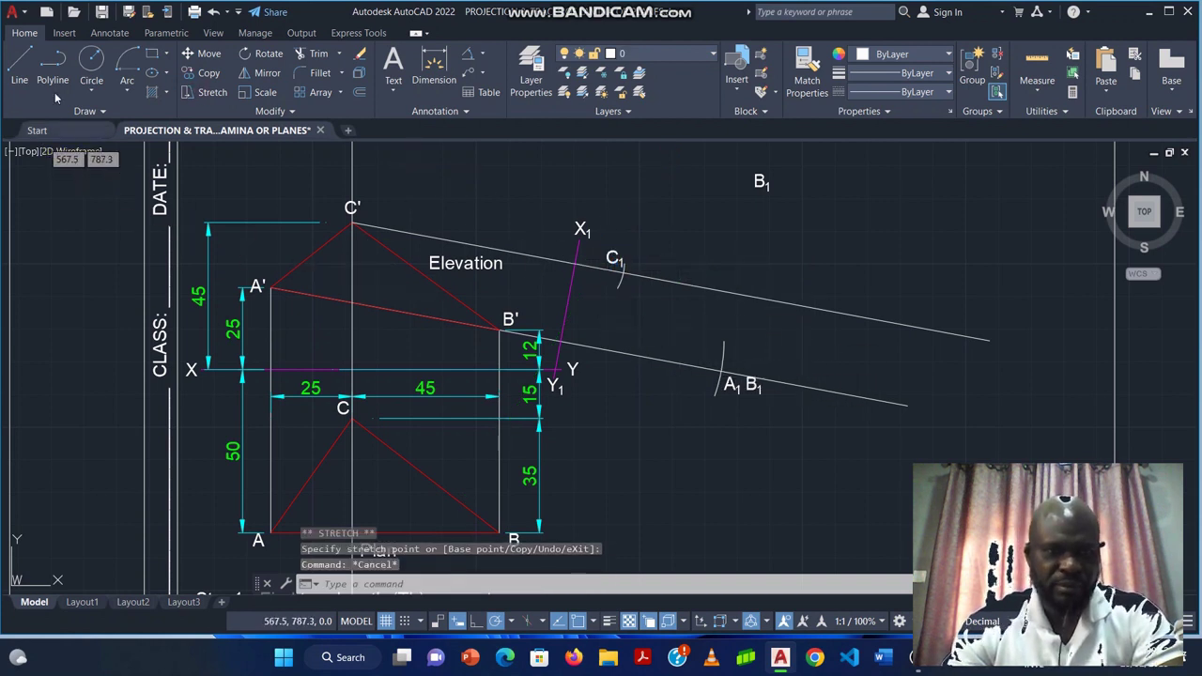
# Draw a line from C1 to A1 B1.
pyautogui.click(21, 62)
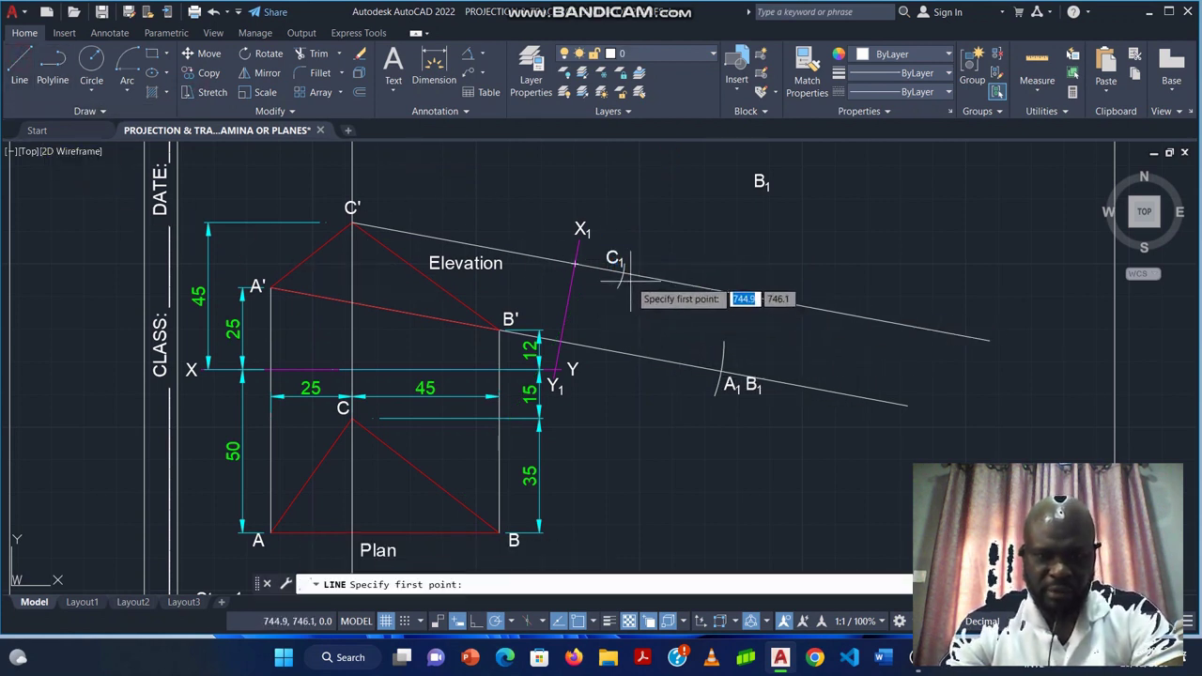
pyautogui.scroll(4, 624, 259)
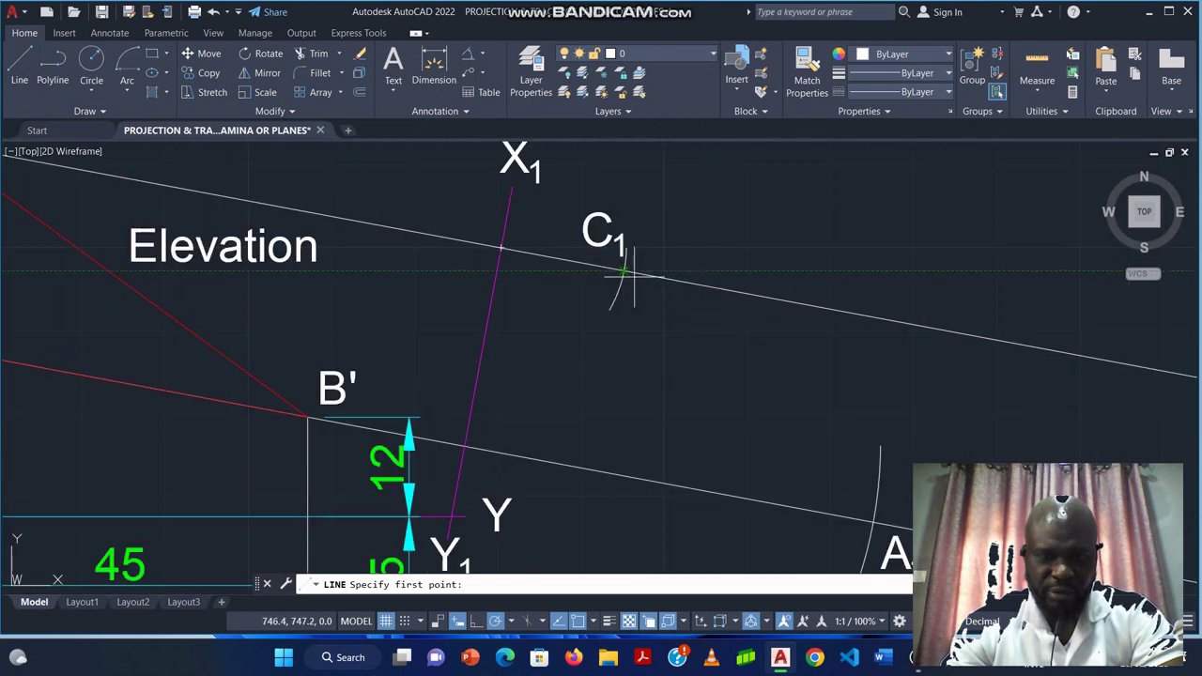
pyautogui.click(628, 270)
pyautogui.moveTo(785, 373); pyautogui.dragTo(684, 231, button='middle')
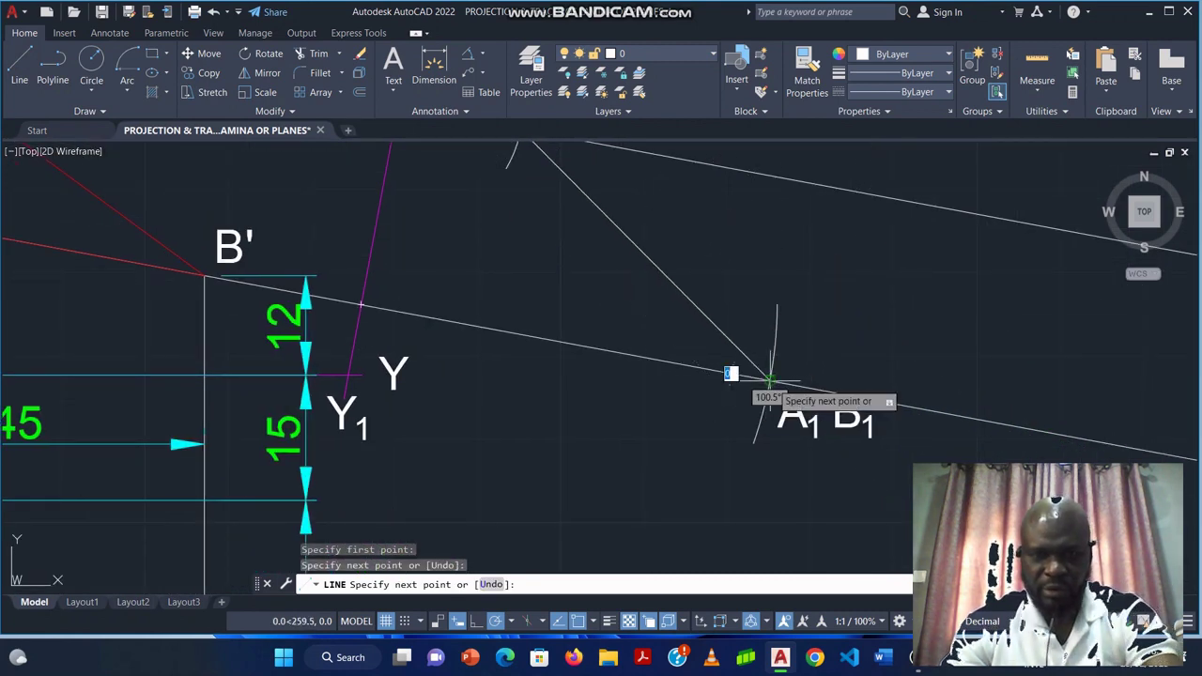
pyautogui.press('Escape')
# Put the C1–A1 B1 line on the red Outline2 layer.
pyautogui.click(661, 230)
pyautogui.click(593, 254)
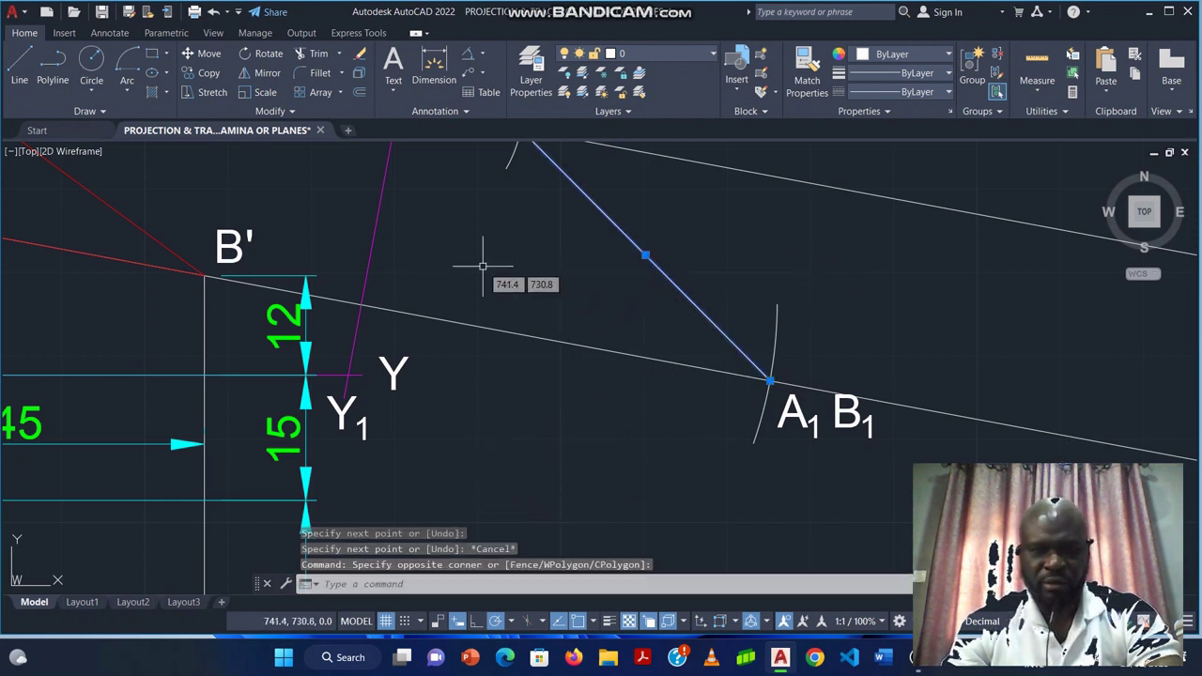
pyautogui.click(661, 55)
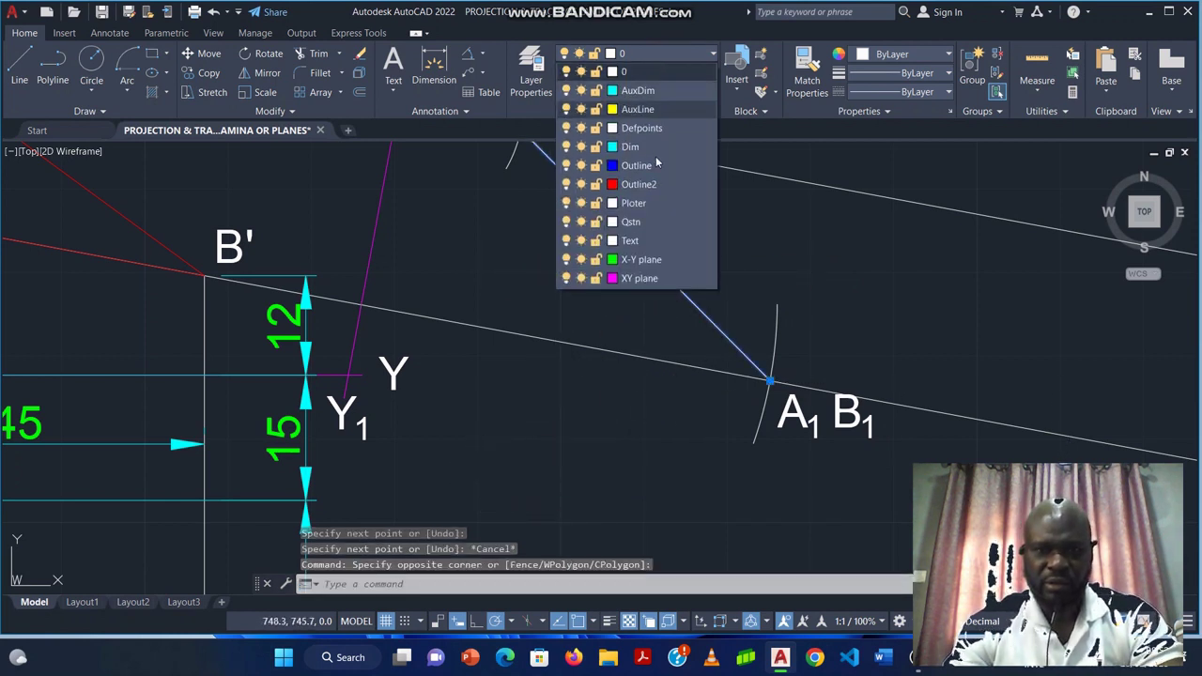
pyautogui.click(639, 184)
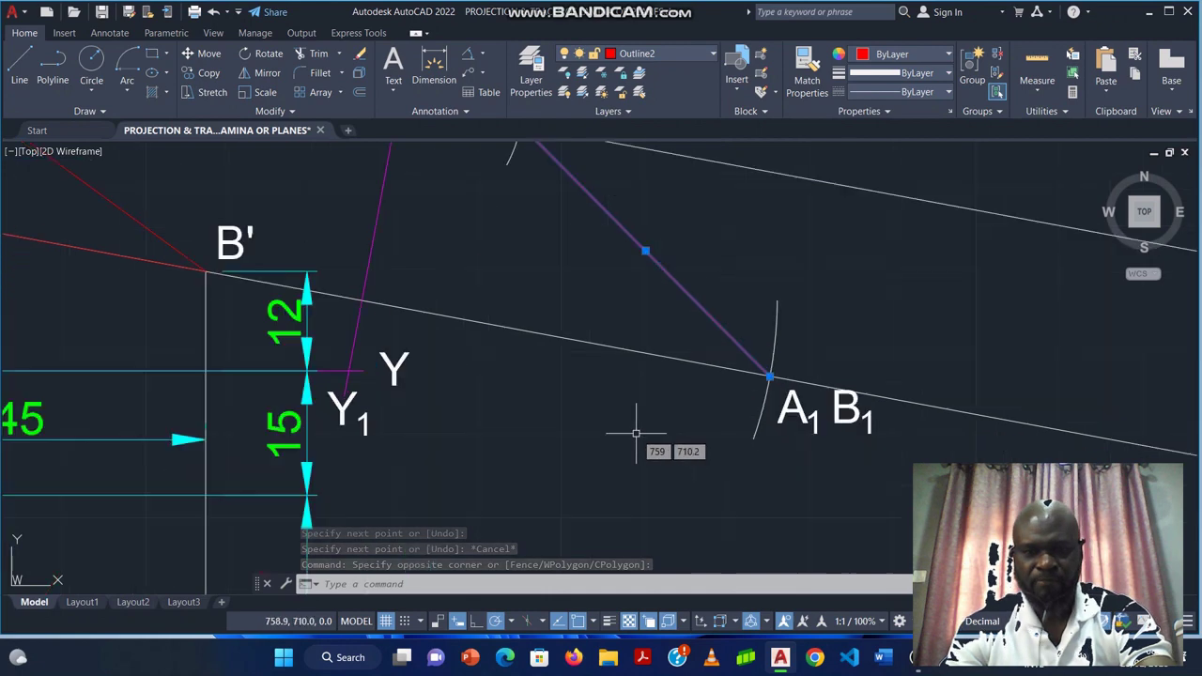
pyautogui.scroll(-2, 654, 418)
pyautogui.press('Escape')
pyautogui.moveTo(742, 234); pyautogui.dragTo(748, 264, button='middle')
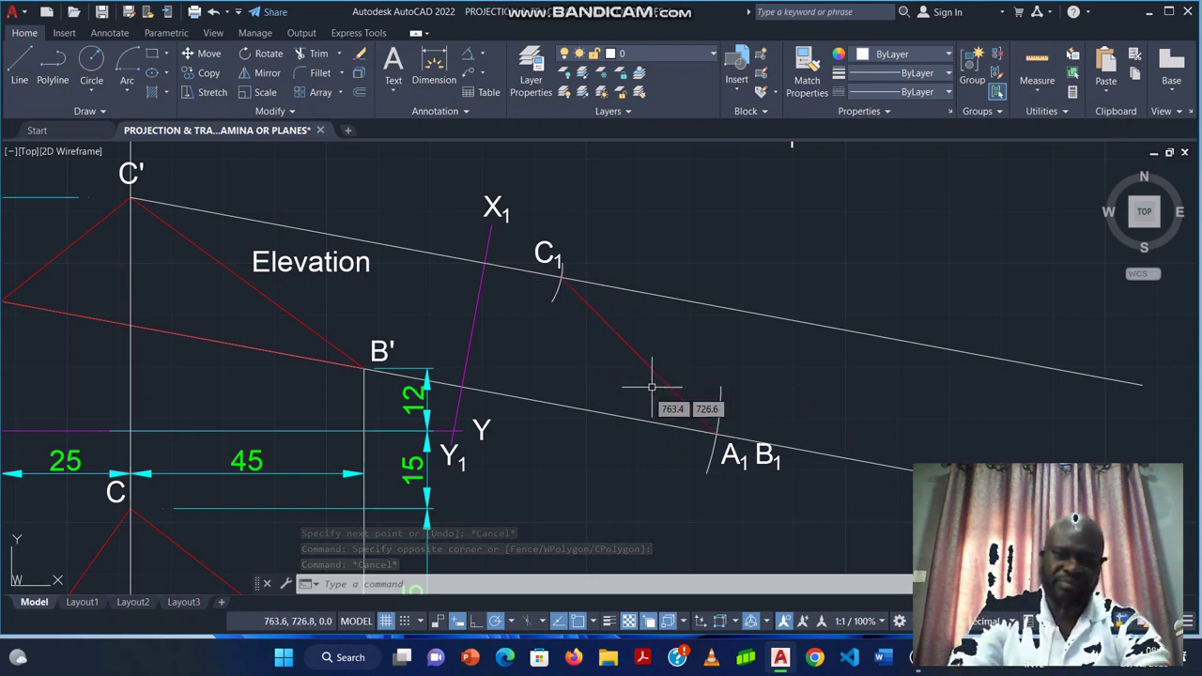
pyautogui.moveTo(569, 427); pyautogui.dragTo(565, 389, button='middle')
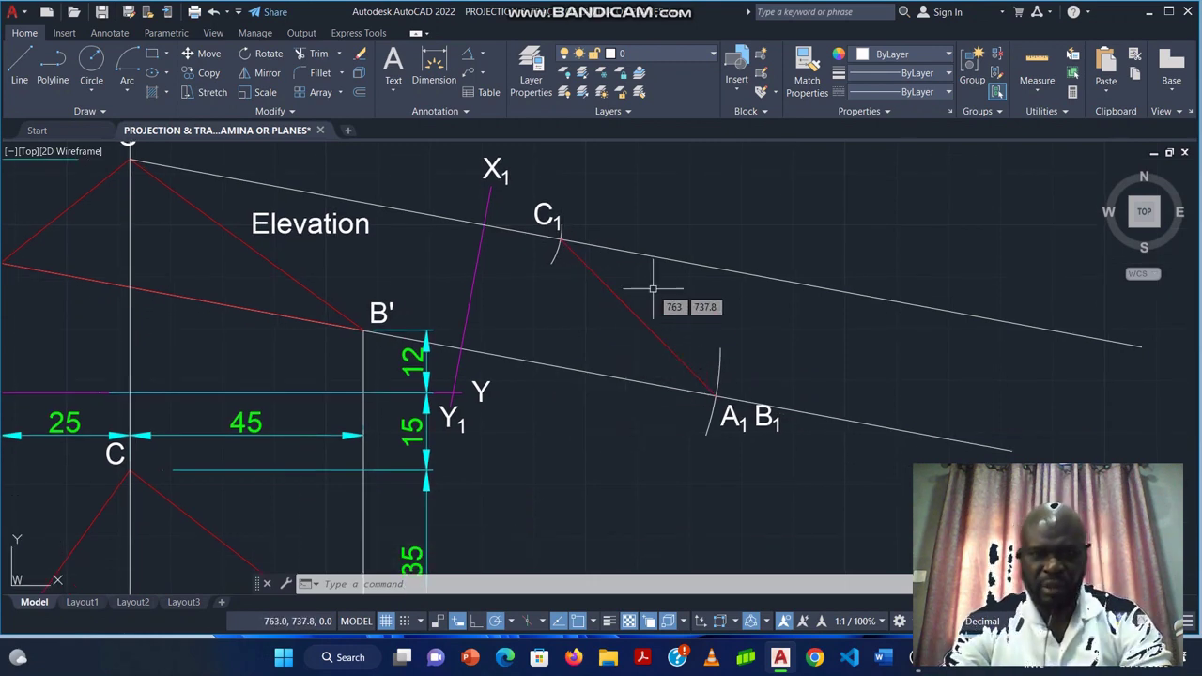
pyautogui.moveTo(651, 296); pyautogui.dragTo(635, 376, button='middle')
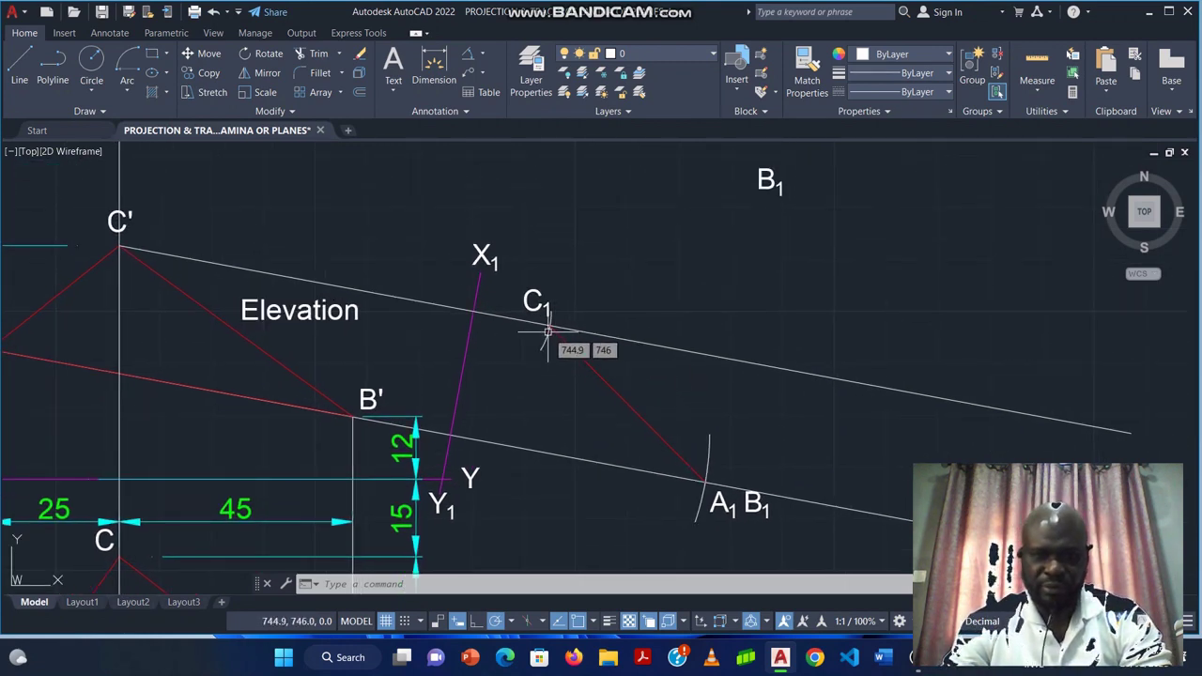
# Put the offset reference line on the XY plane layer.
pyautogui.moveTo(773, 236); pyautogui.dragTo(719, 341, button='middle')
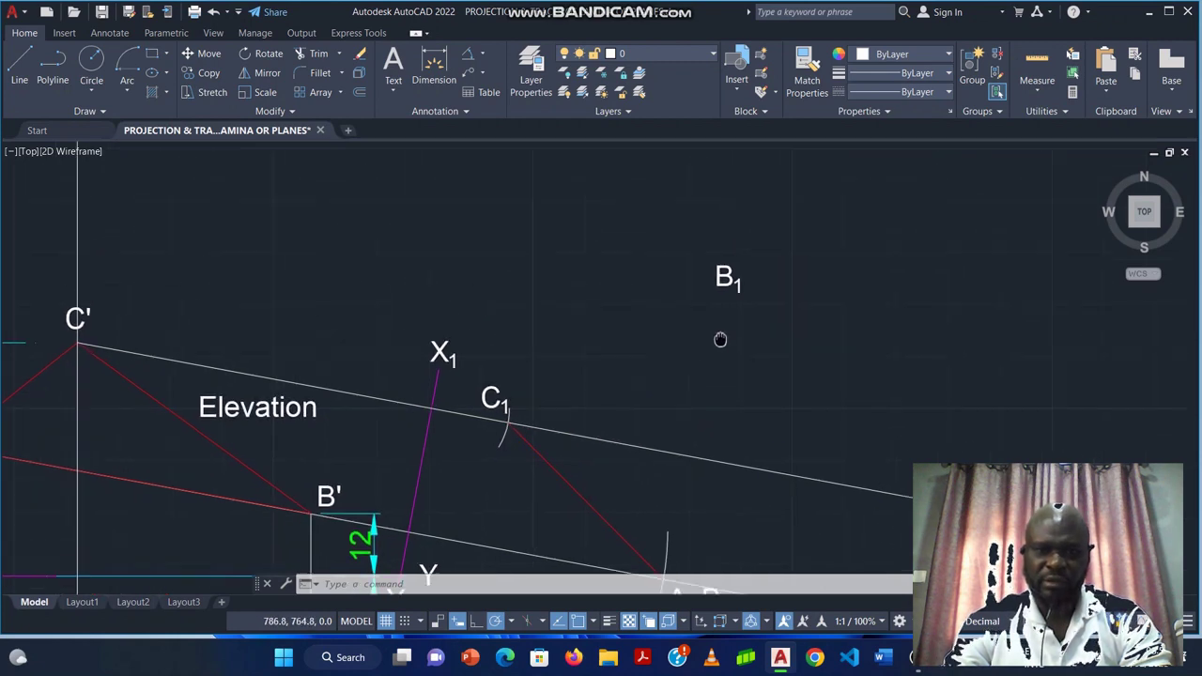
pyautogui.click(714, 277)
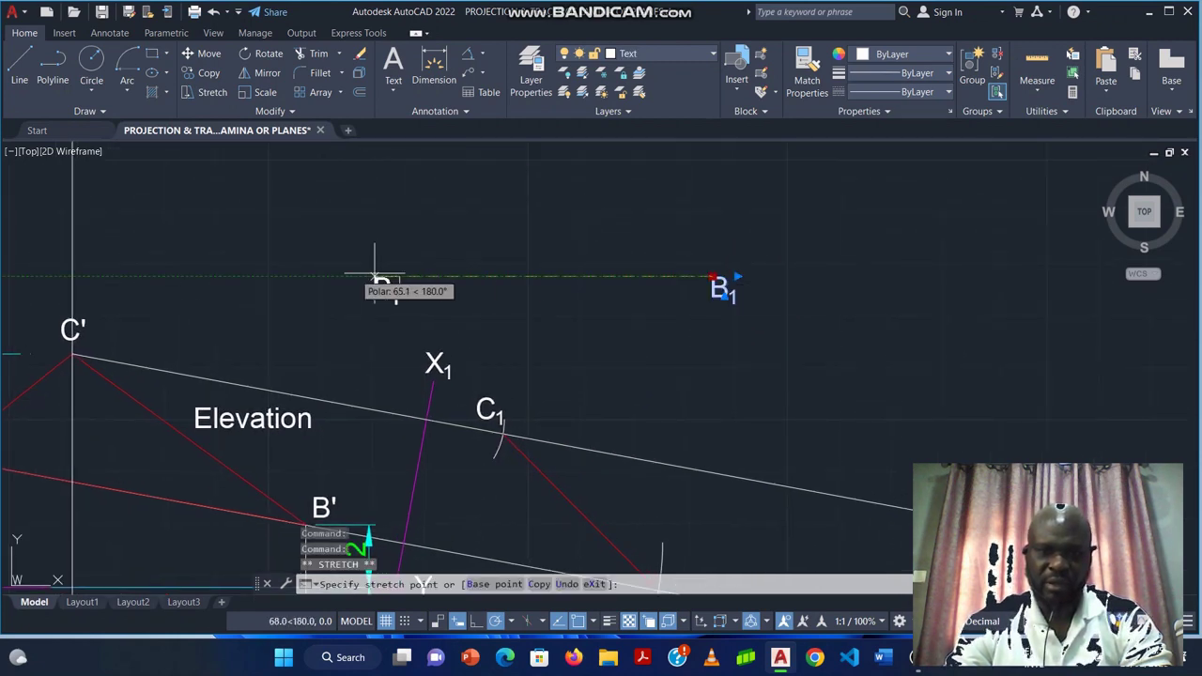
pyautogui.click(318, 278)
pyautogui.moveTo(789, 427); pyautogui.dragTo(796, 267, button='middle')
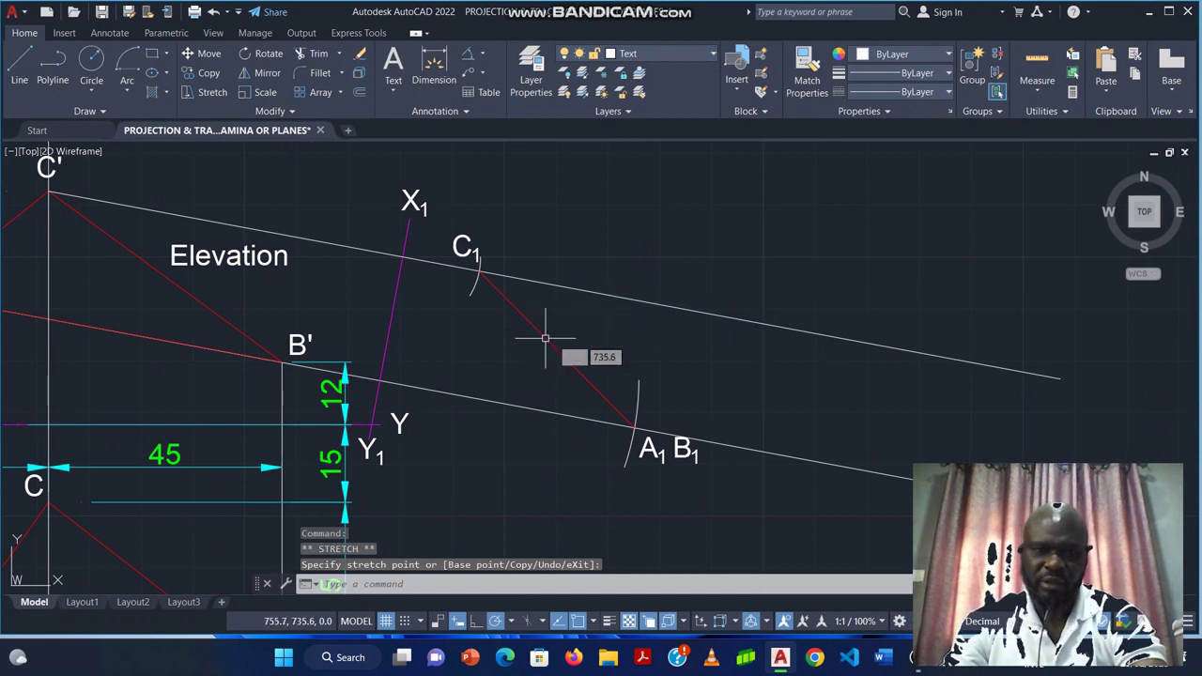
pyautogui.press('Escape')
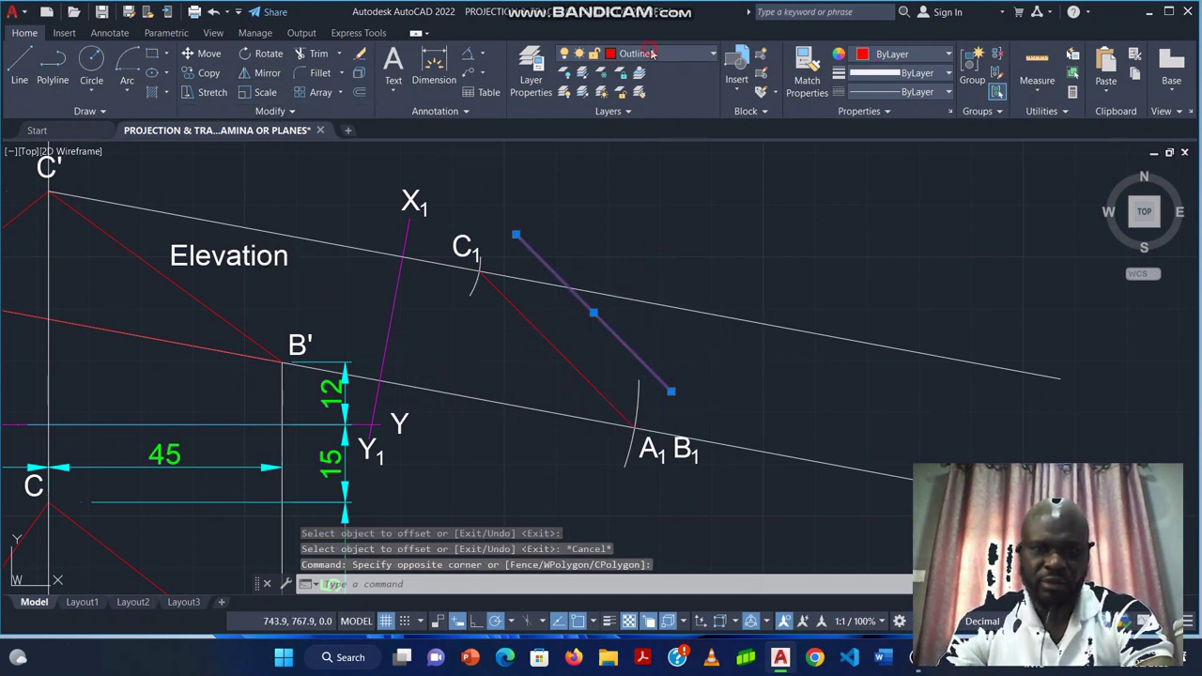
pyautogui.click(651, 54)
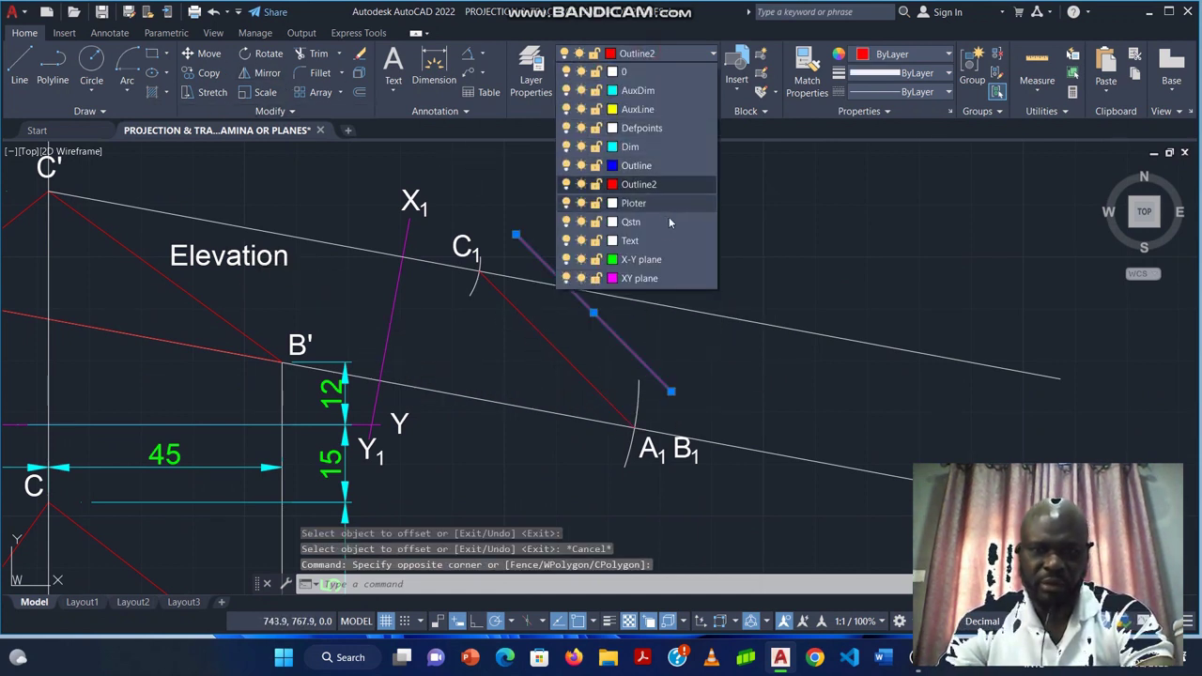
pyautogui.click(637, 279)
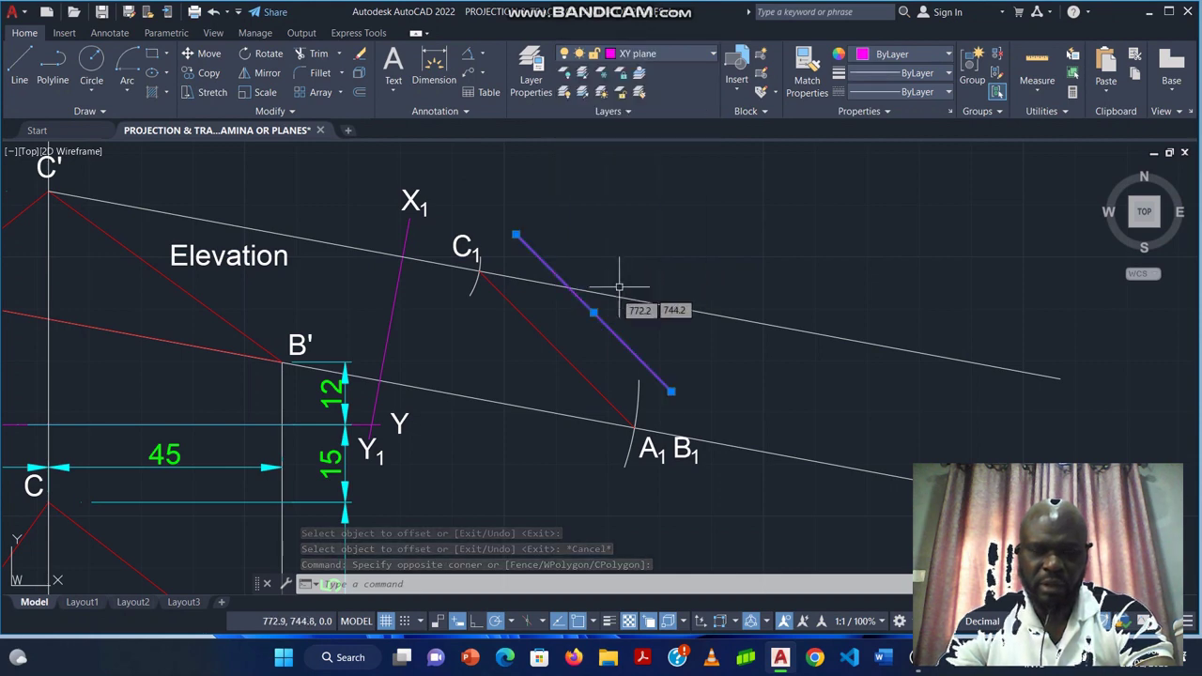
pyautogui.press('Escape')
# Select the X2 and Y2 labels on the Q2 sheet.
pyautogui.moveTo(499, 419); pyautogui.dragTo(514, 366, button='middle')
pyautogui.scroll(-3, 518, 374)
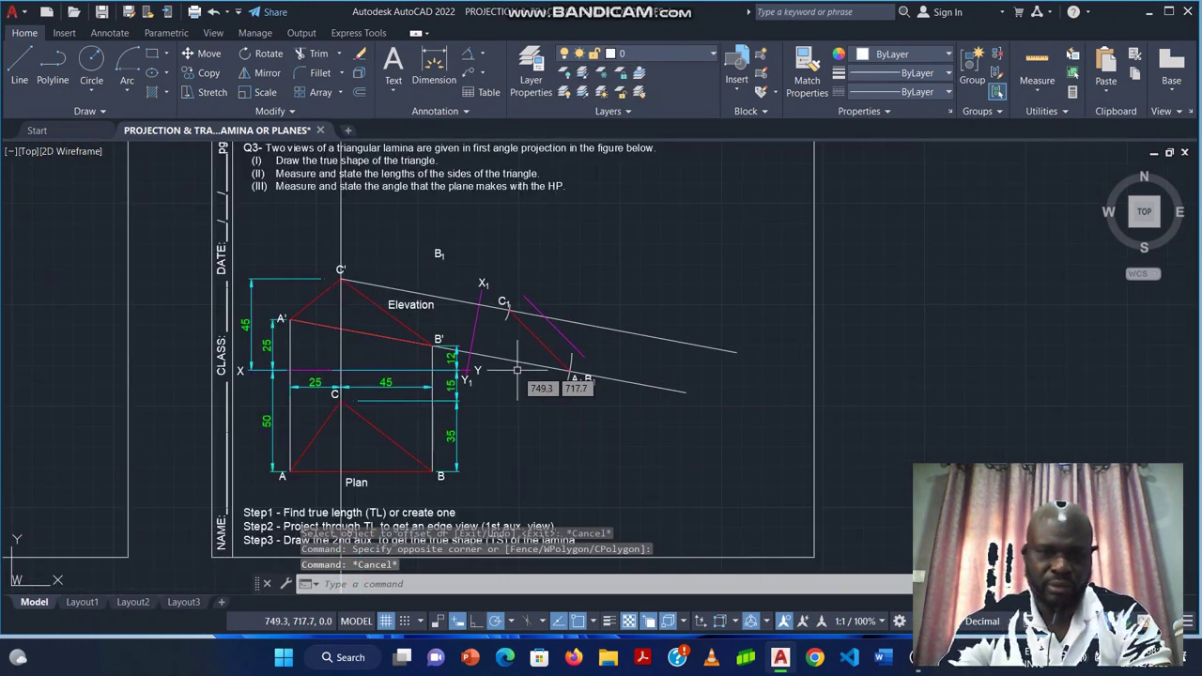
pyautogui.moveTo(544, 445); pyautogui.dragTo(512, 141, button='middle')
pyautogui.scroll(-2, 557, 287)
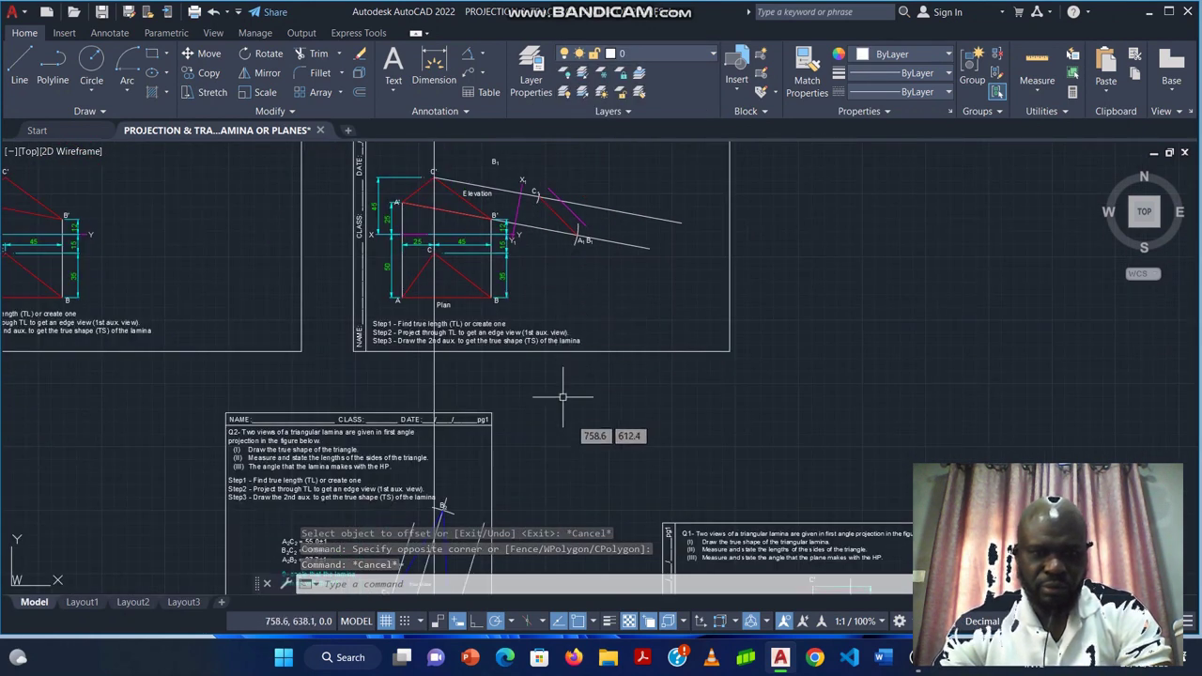
pyautogui.moveTo(577, 430); pyautogui.dragTo(608, 287, button='middle')
pyautogui.scroll(5, 474, 485)
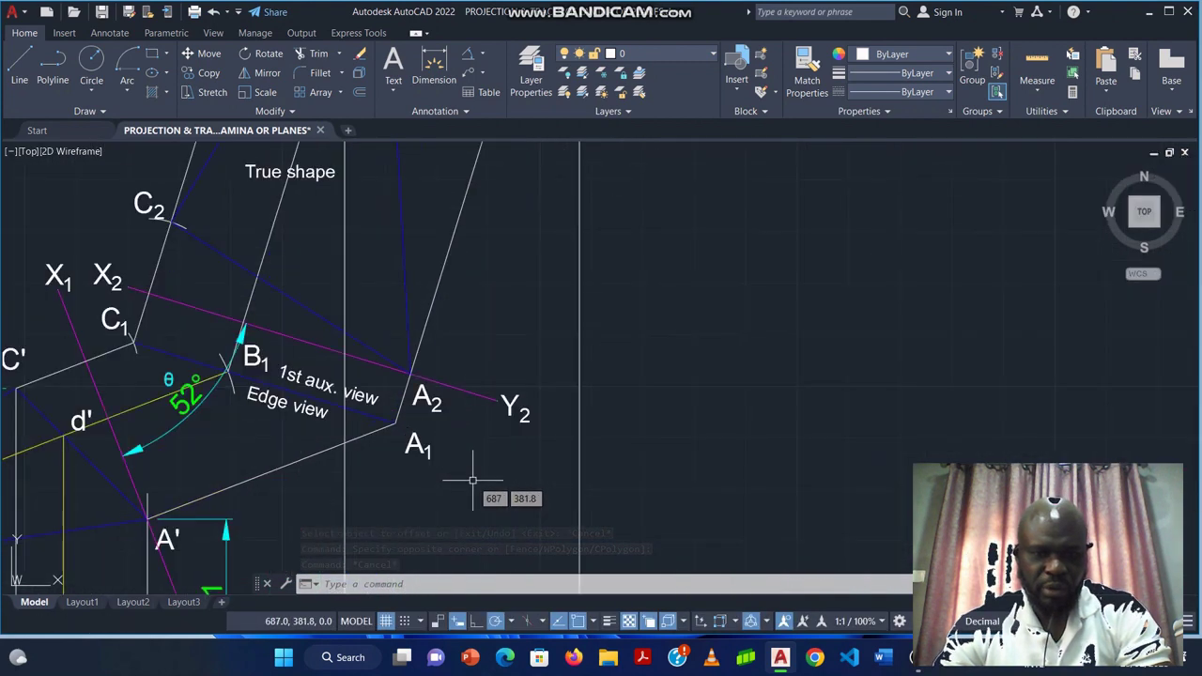
pyautogui.click(515, 405)
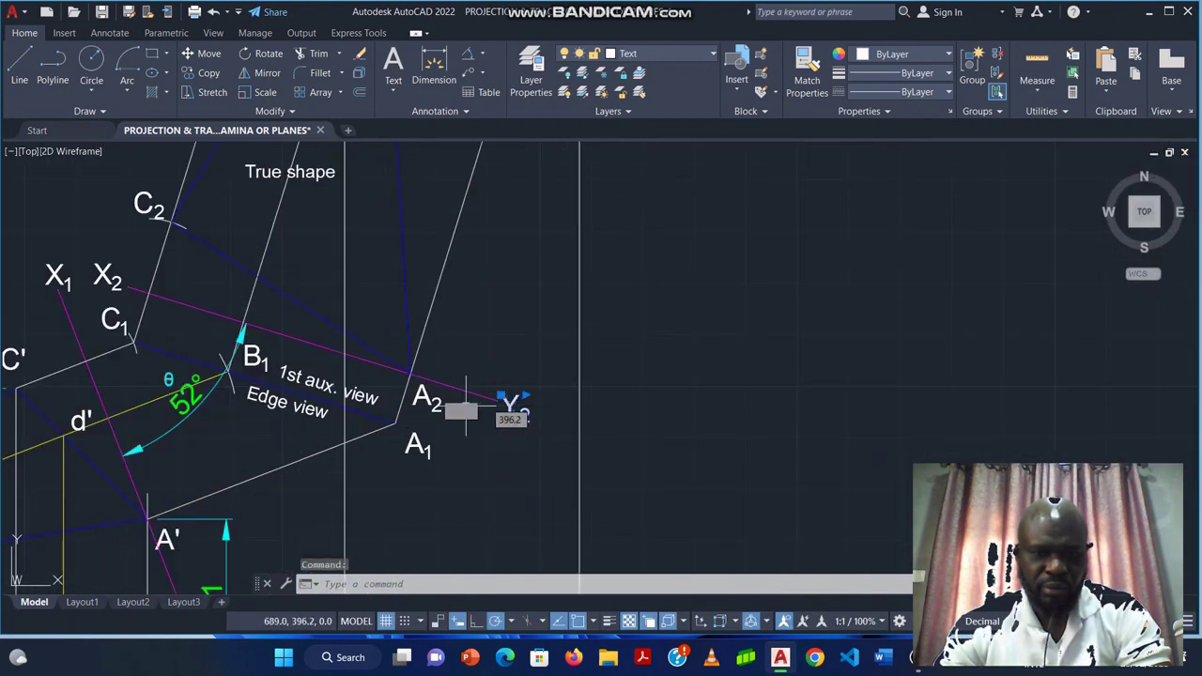
pyautogui.click(109, 274)
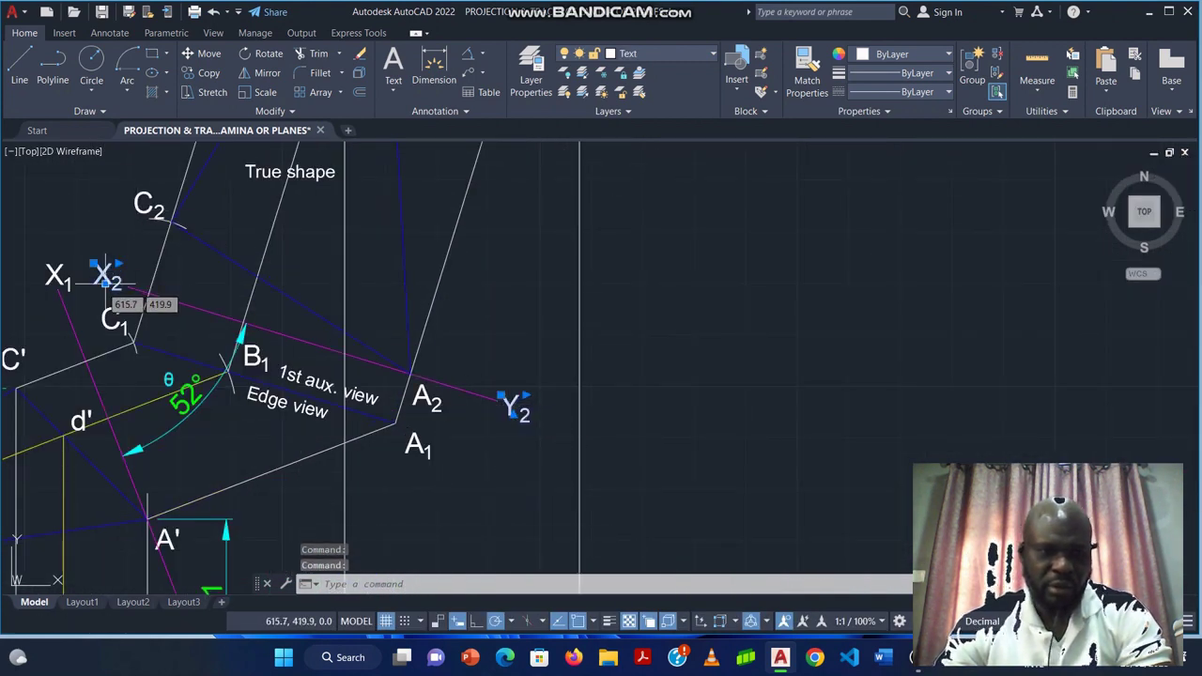
# Copy the X2 and Y2 labels into the current problem's drawing.
pyautogui.click(208, 72)
pyautogui.click(302, 339)
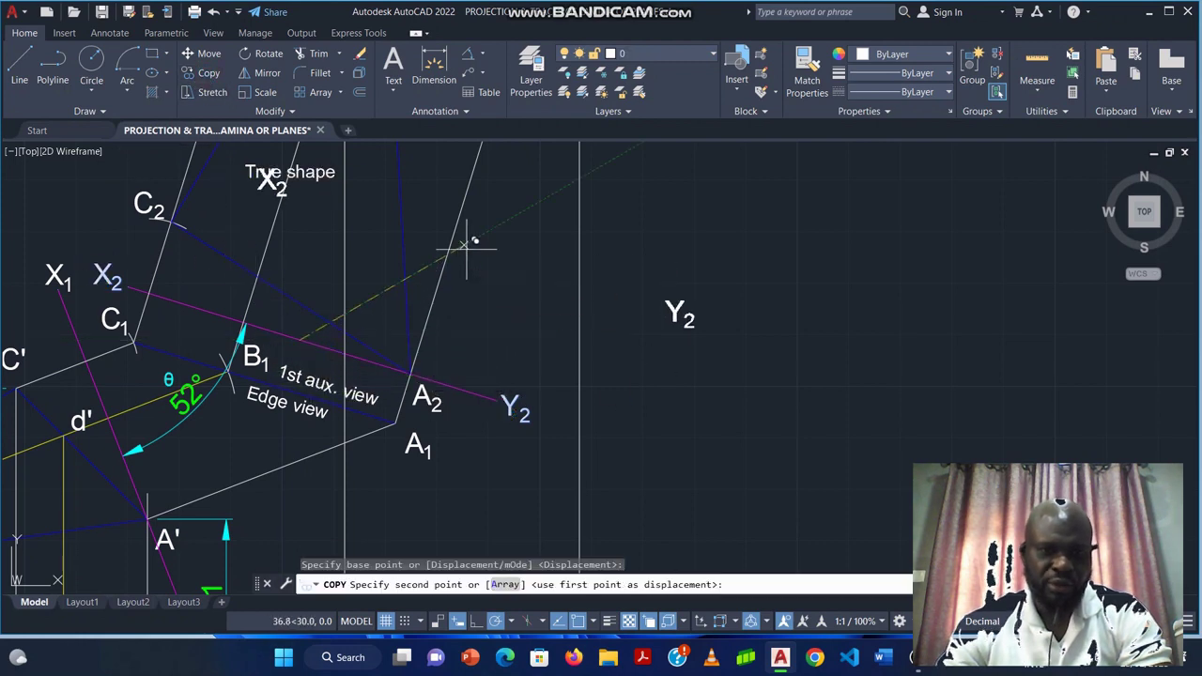
pyautogui.scroll(-5, 467, 247)
pyautogui.moveTo(469, 349); pyautogui.dragTo(470, 451, button='middle')
pyautogui.scroll(3, 324, 416)
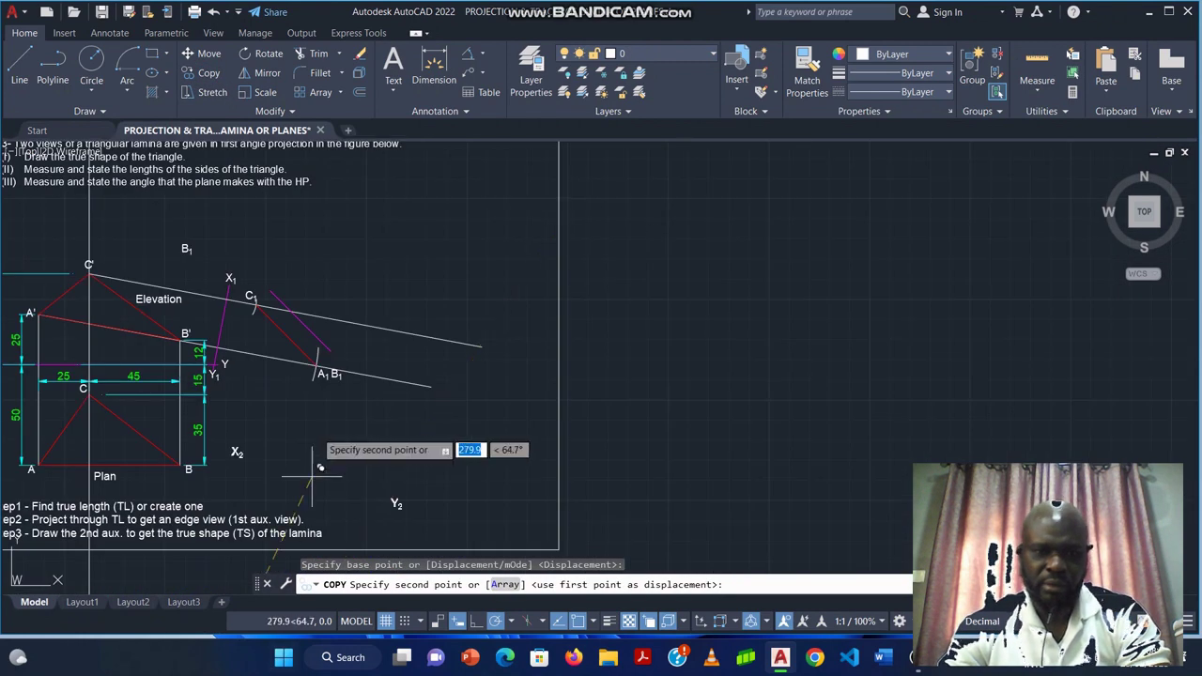
pyautogui.click(392, 262)
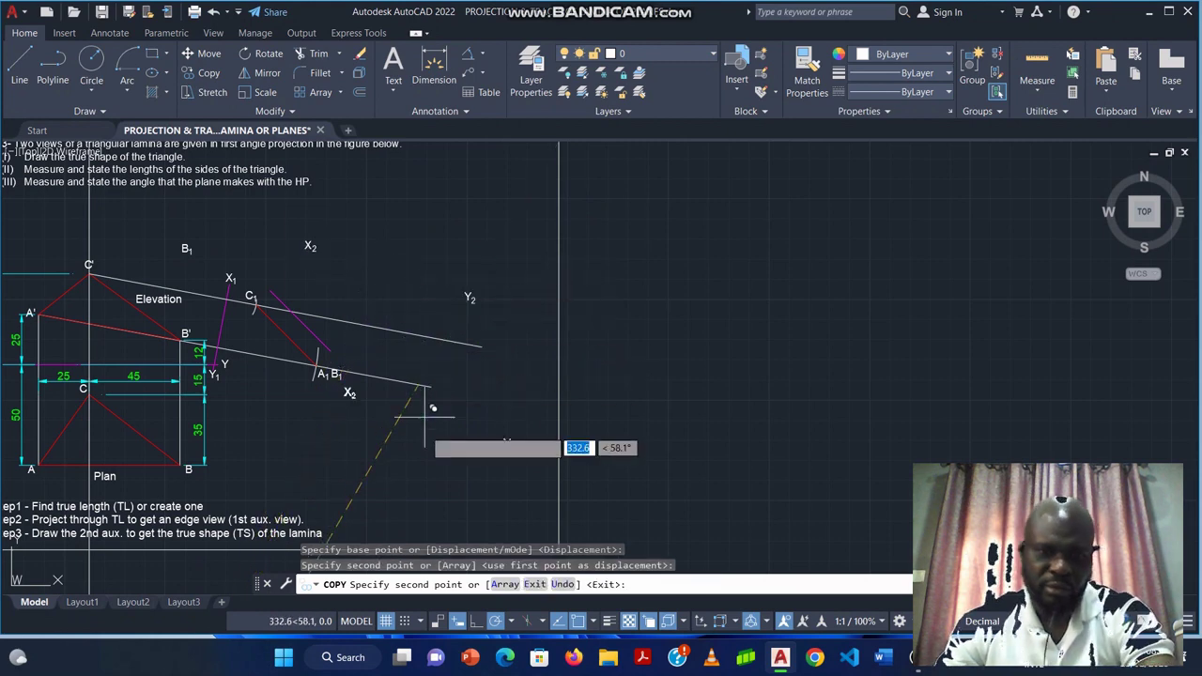
pyautogui.press('Escape')
# Place X2 at the magenta line's upper end and Y2 at its lower end near A1B1.
pyautogui.scroll(-2, 540, 272)
pyautogui.scroll(5, 478, 215)
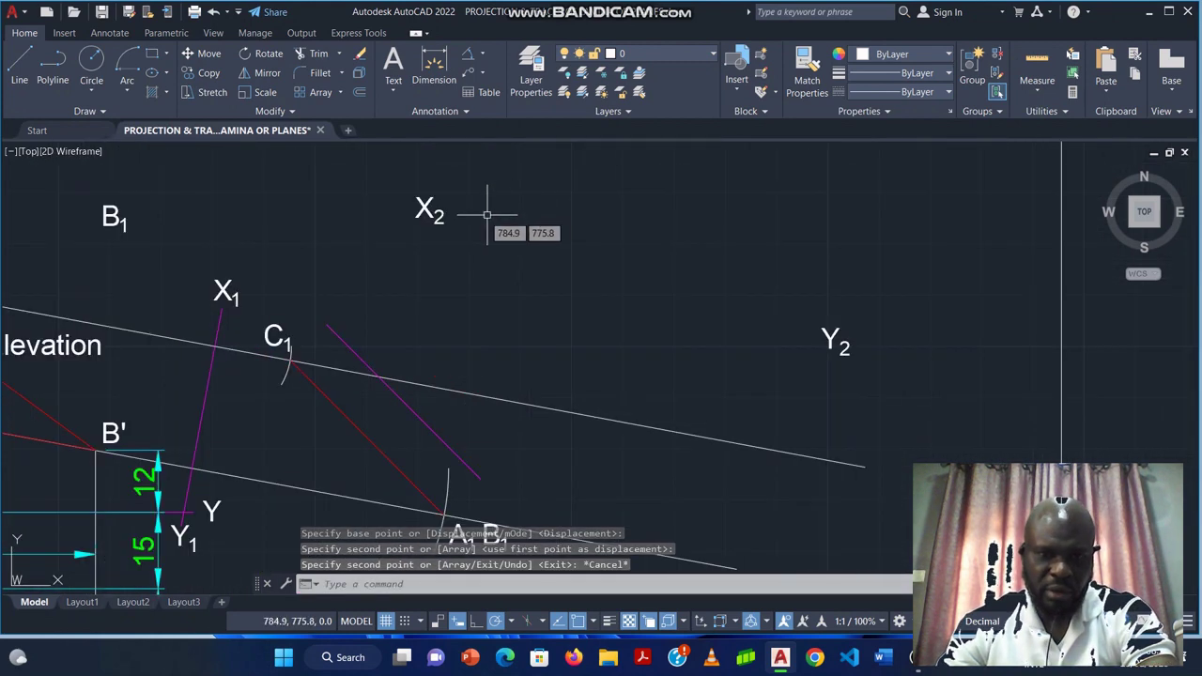
pyautogui.click(421, 208)
pyautogui.click(417, 198)
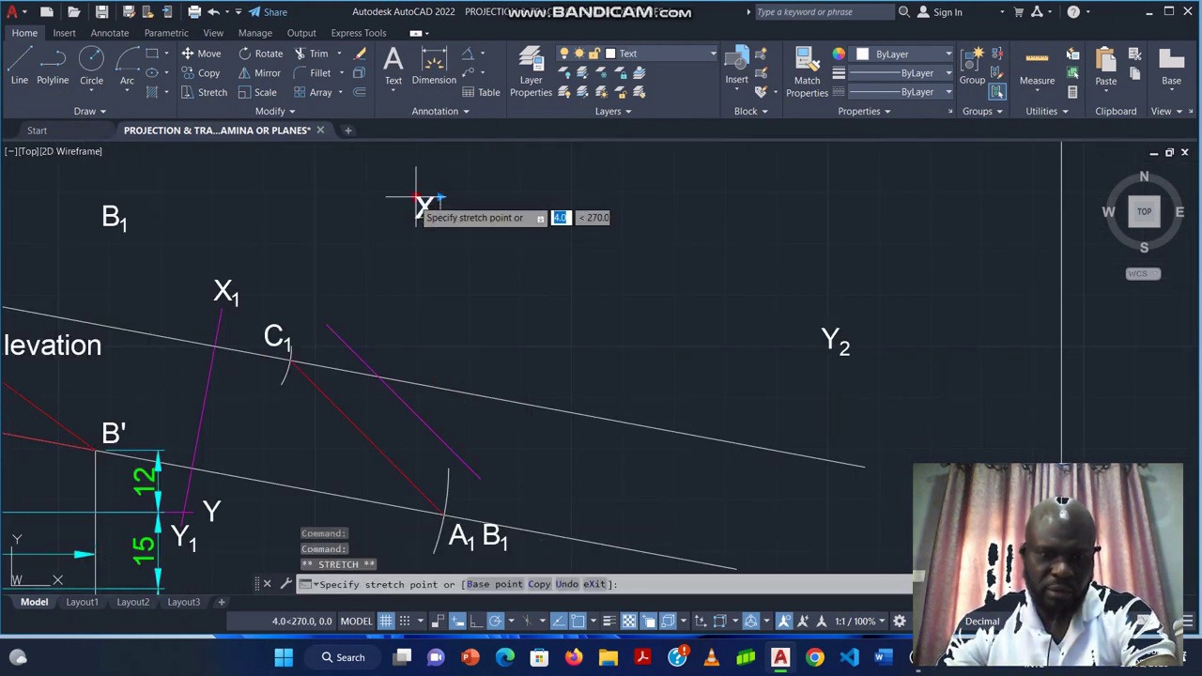
pyautogui.click(300, 297)
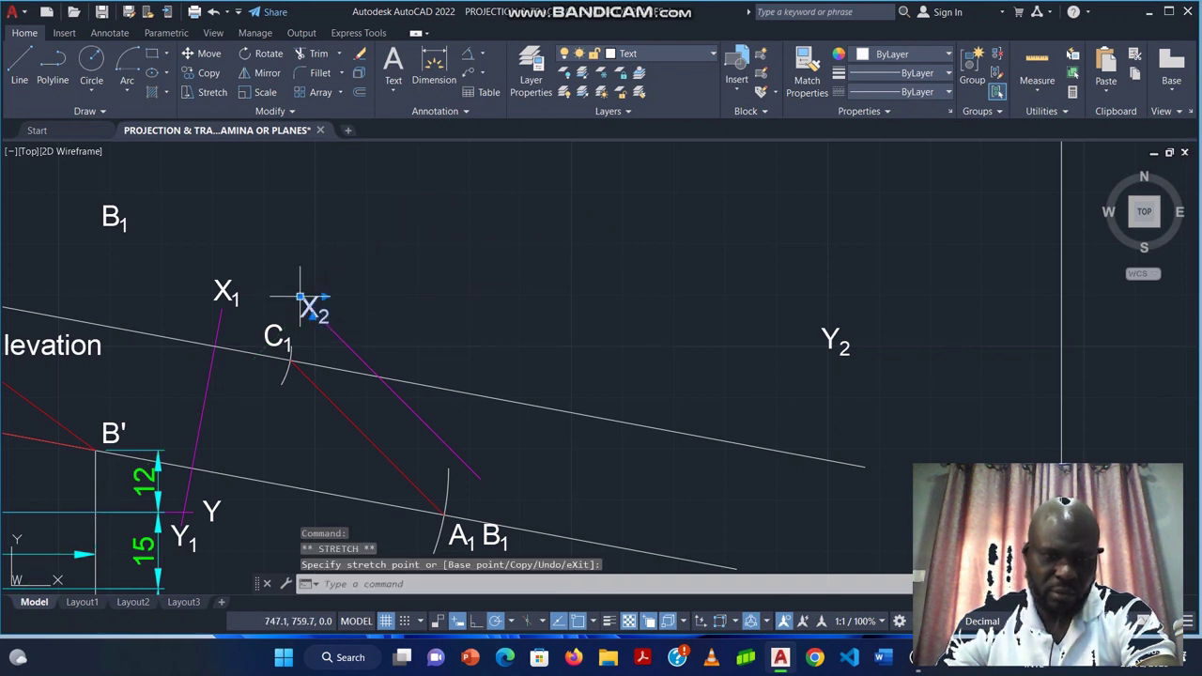
pyautogui.moveTo(819, 370); pyautogui.dragTo(798, 260, button='middle')
pyautogui.click(798, 223)
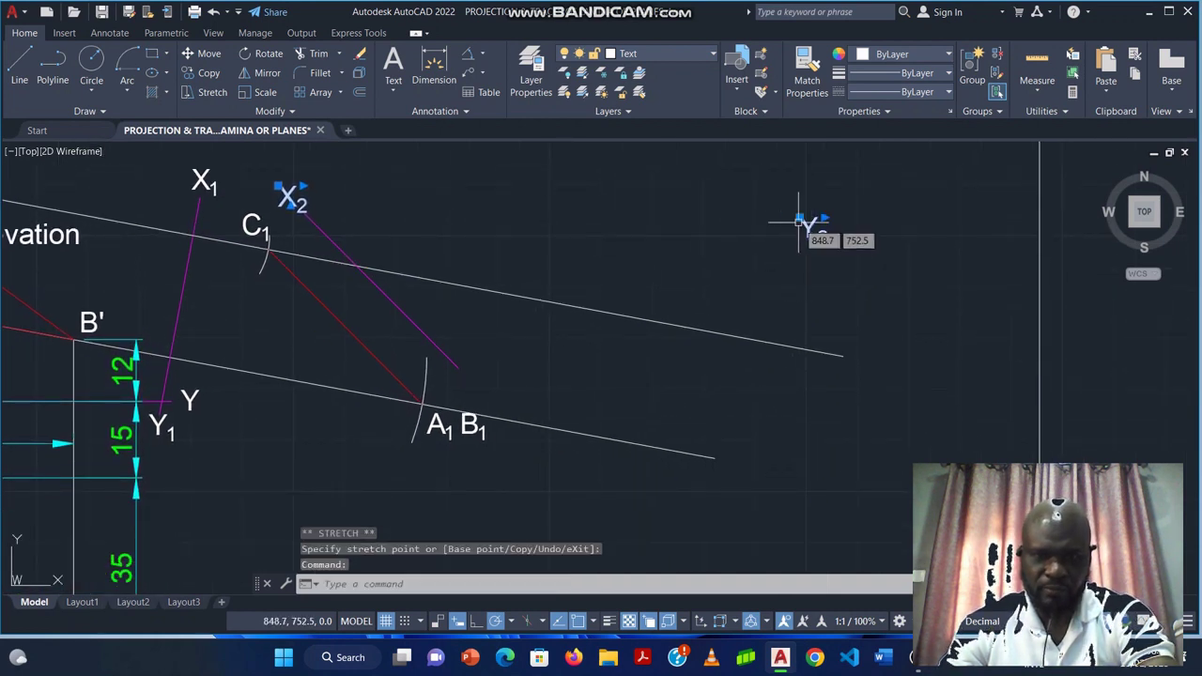
pyautogui.click(798, 223)
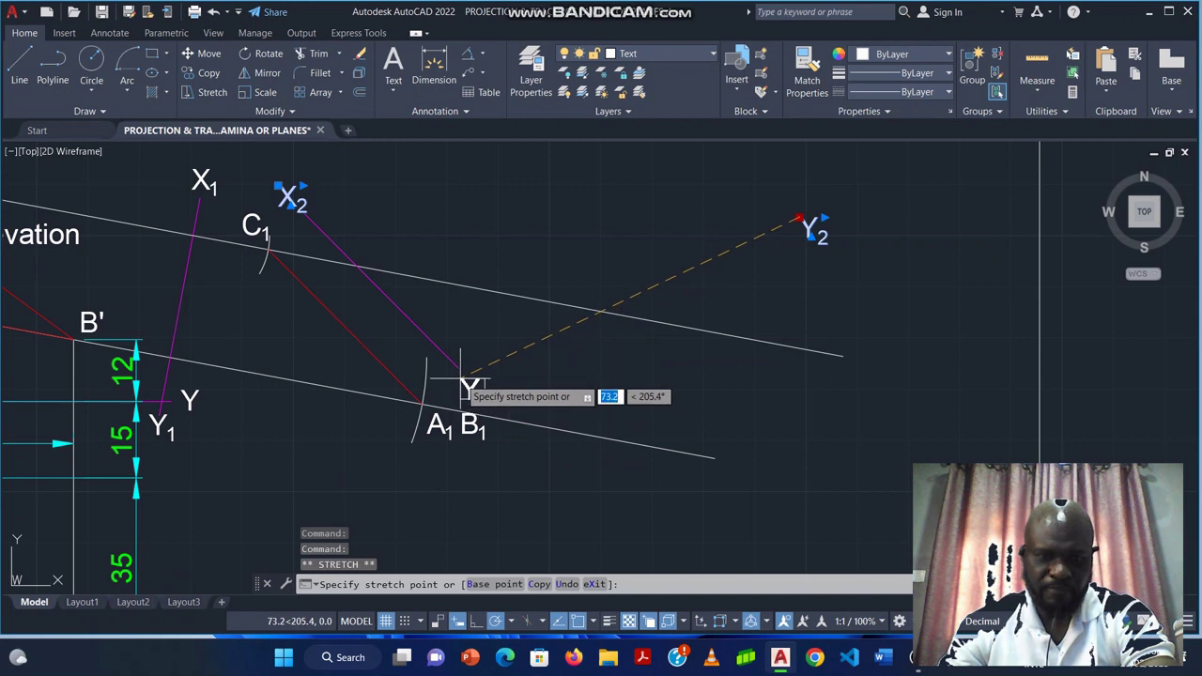
pyautogui.click(460, 376)
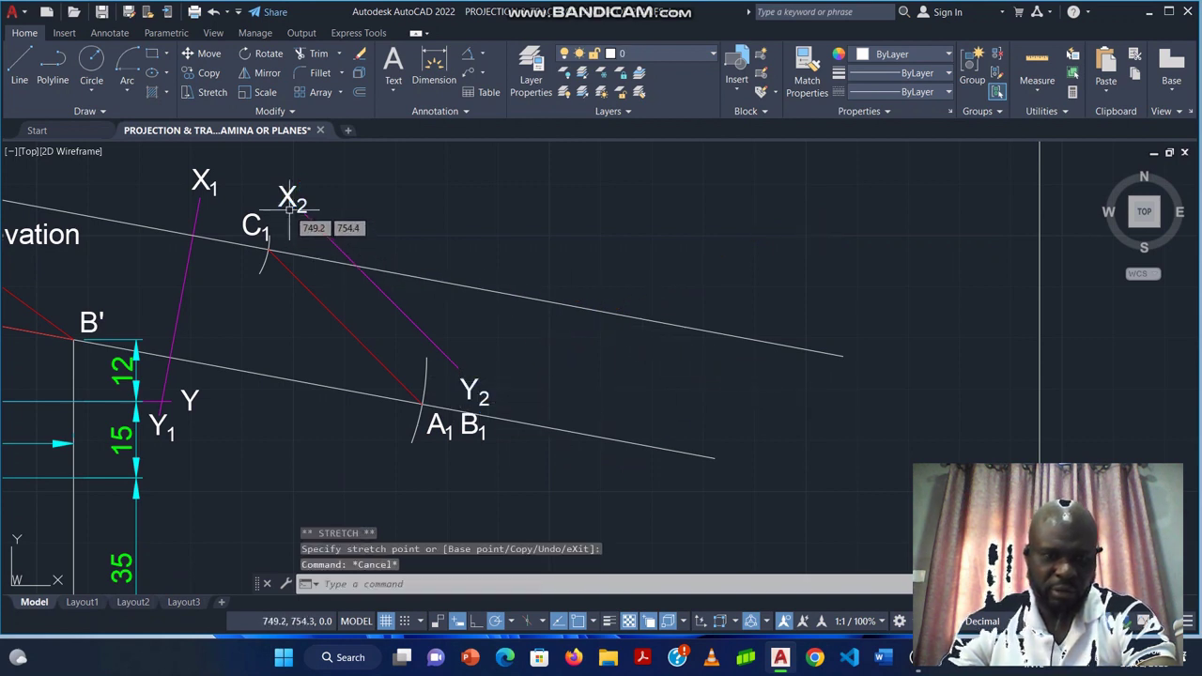
pyautogui.press('Escape')
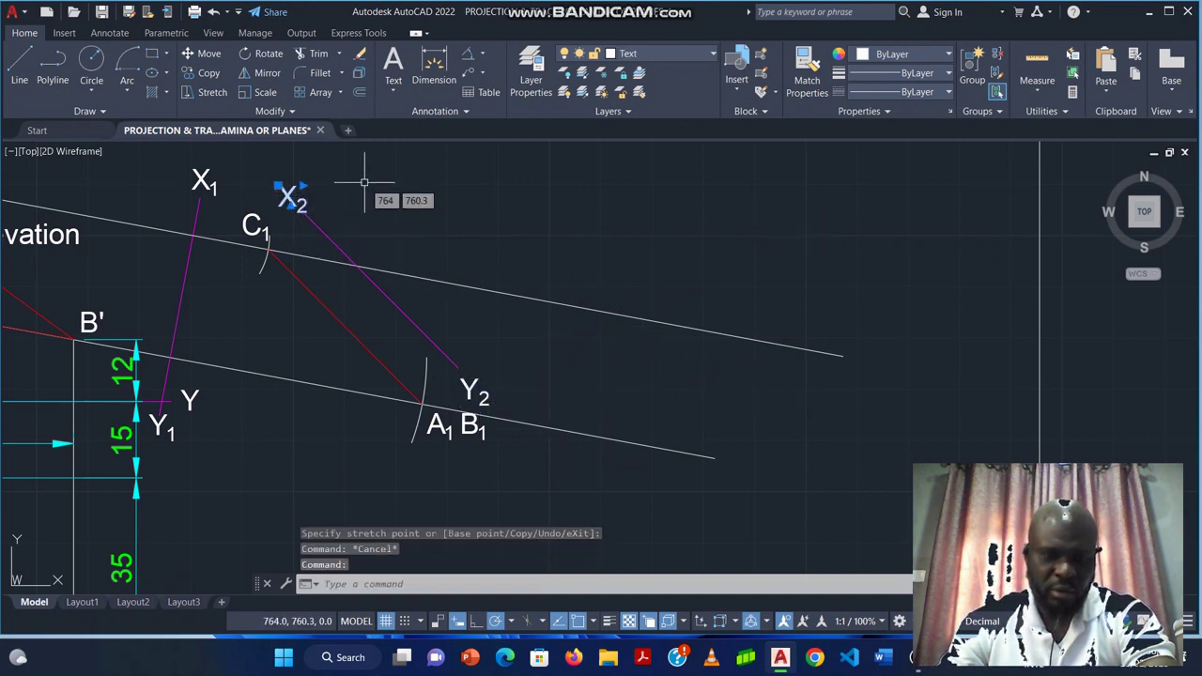
# Nudge the X2 label up-left and lengthen the X2Y2 line's upper end by 4.
pyautogui.moveTo(376, 194); pyautogui.dragTo(410, 235, button='middle')
pyautogui.click(324, 241)
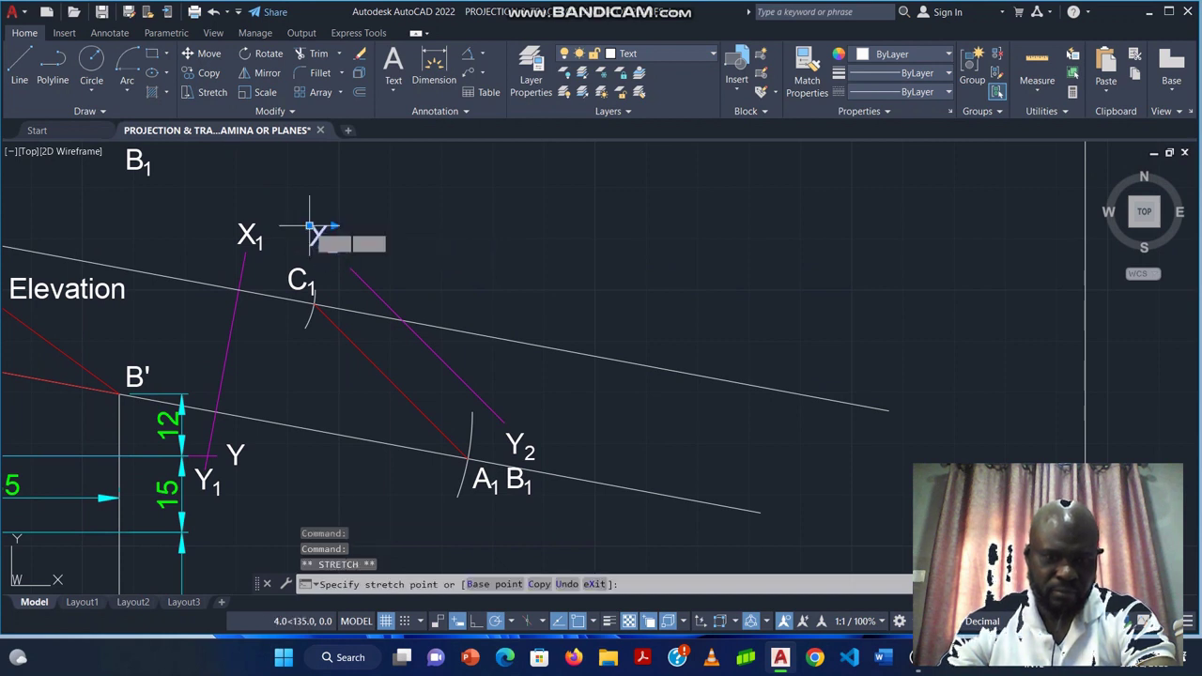
pyautogui.click(318, 235)
pyautogui.press('Escape')
pyautogui.click(357, 275)
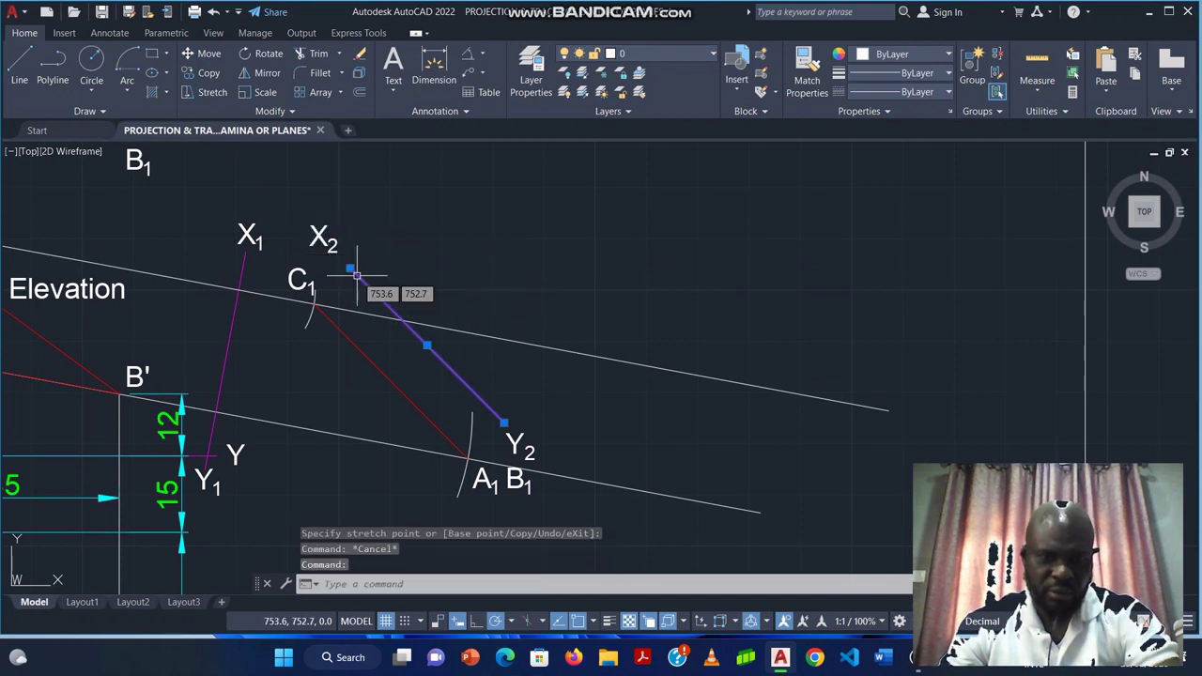
pyautogui.click(349, 269)
pyautogui.press('ctrl')
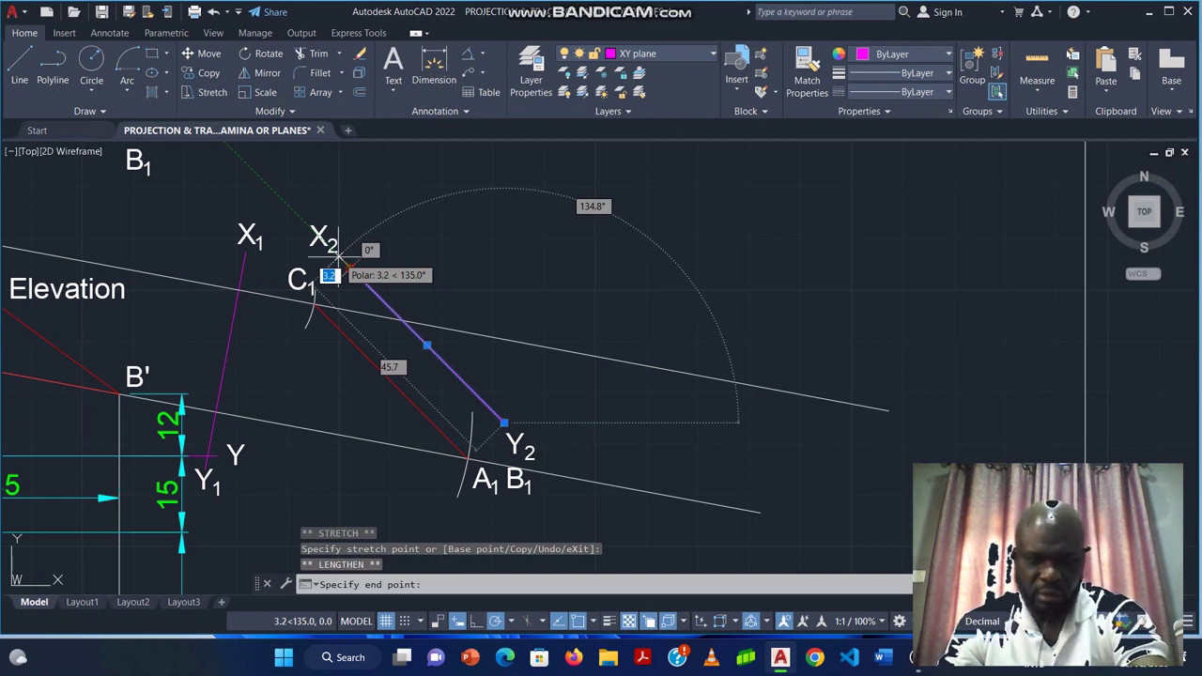
pyautogui.press('Return')
pyautogui.press('Escape')
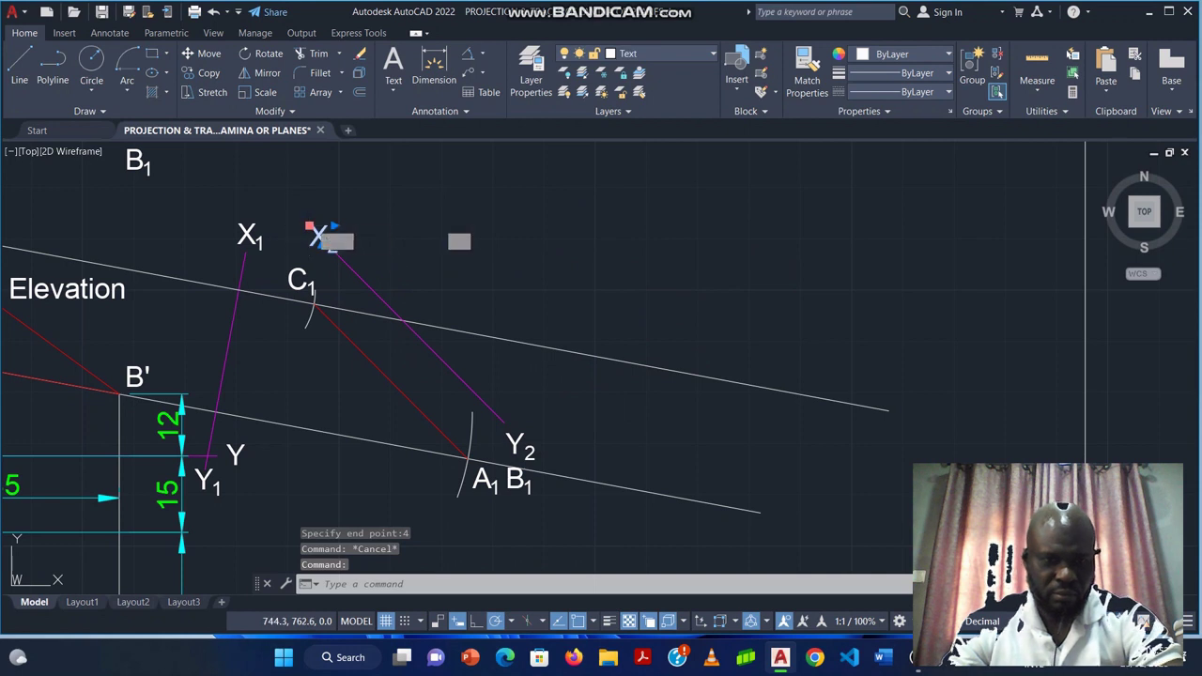
# Reposition the Y2 label and lengthen the X2Y2 line's lower end by 5.
pyautogui.click(309, 226)
pyautogui.press('Escape')
pyautogui.moveTo(593, 421); pyautogui.dragTo(562, 303, button='middle')
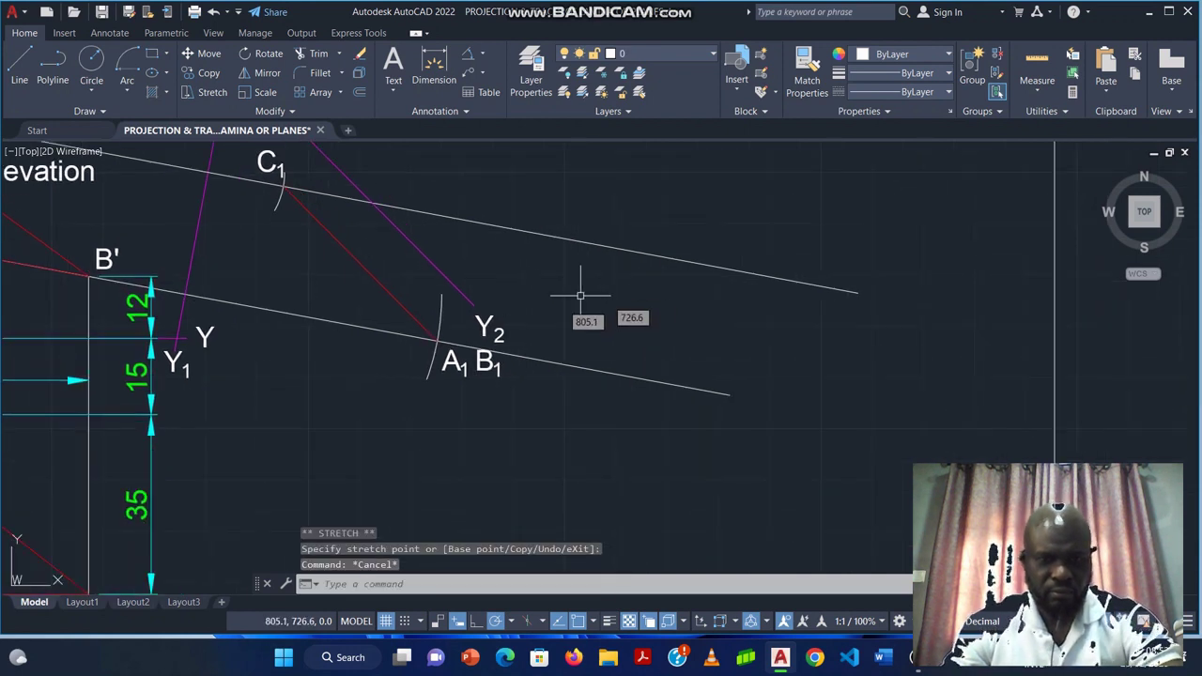
pyautogui.click(482, 324)
pyautogui.click(478, 317)
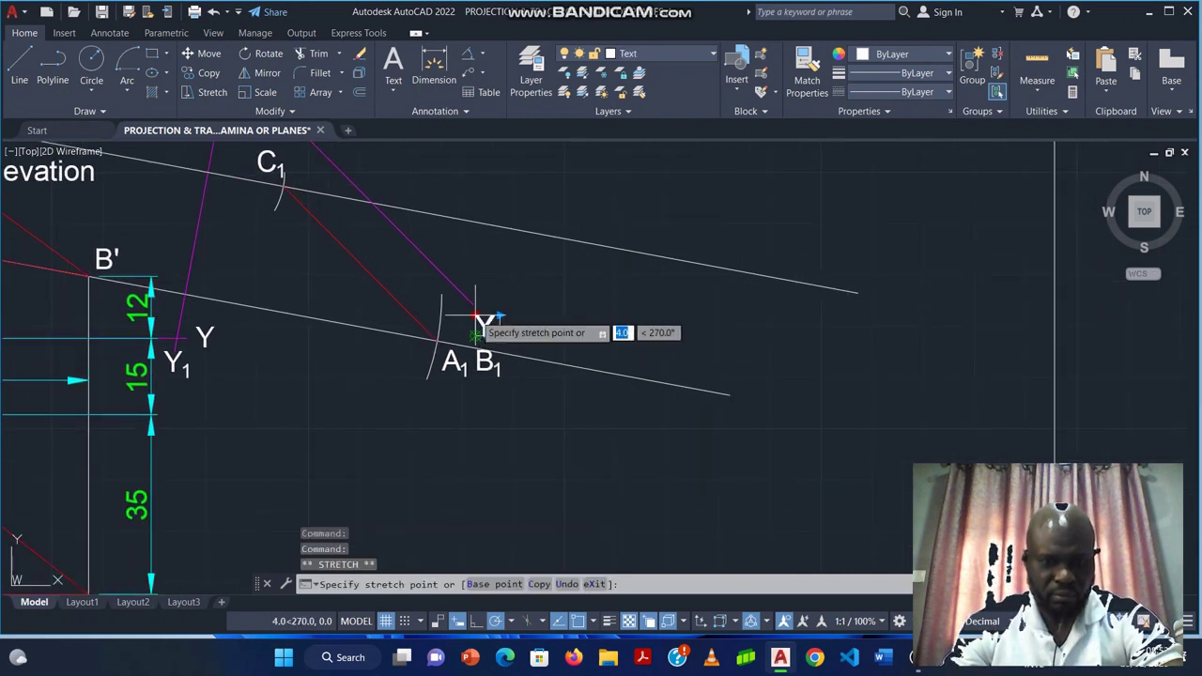
pyautogui.press('Escape')
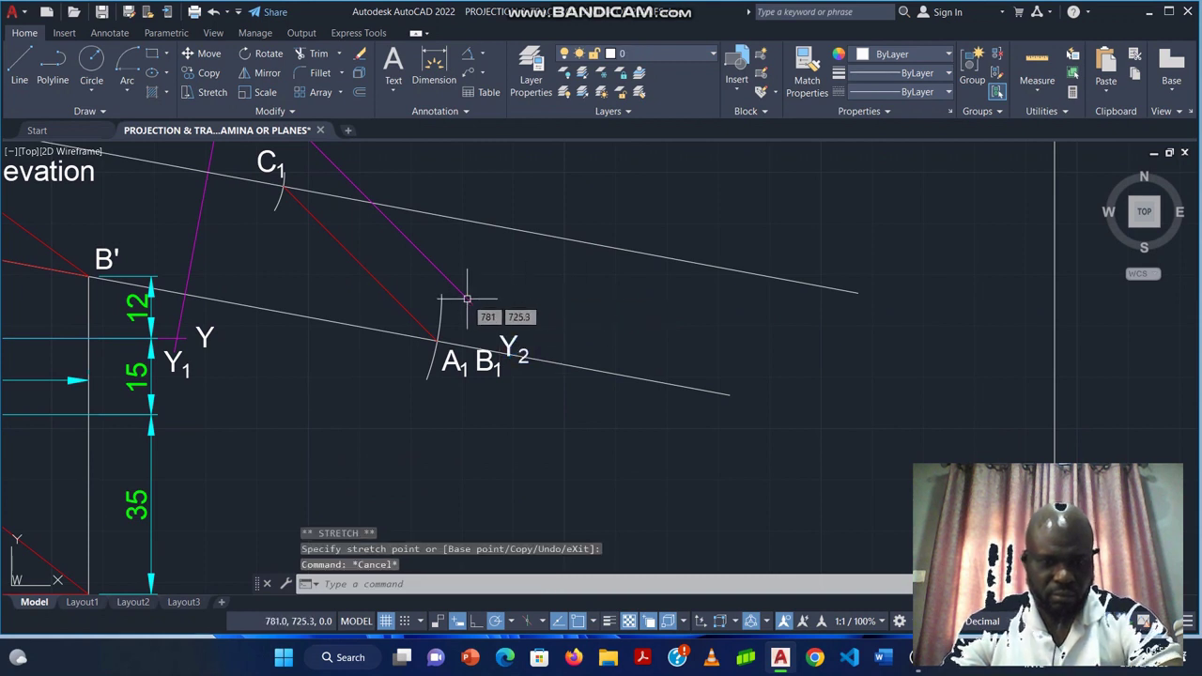
pyautogui.click(467, 299)
pyautogui.click(475, 306)
pyautogui.press('ctrl')
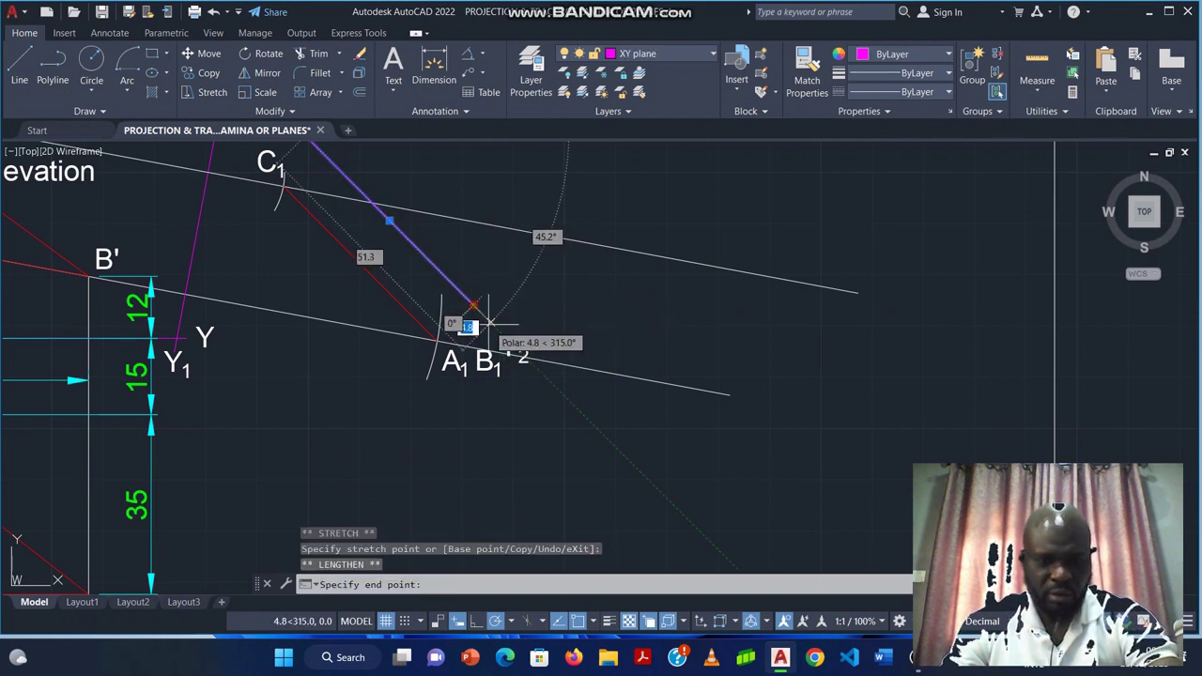
pyautogui.write('5')
pyautogui.press('Return')
pyautogui.press('Escape')
pyautogui.moveTo(701, 236); pyautogui.dragTo(720, 338, button='middle')
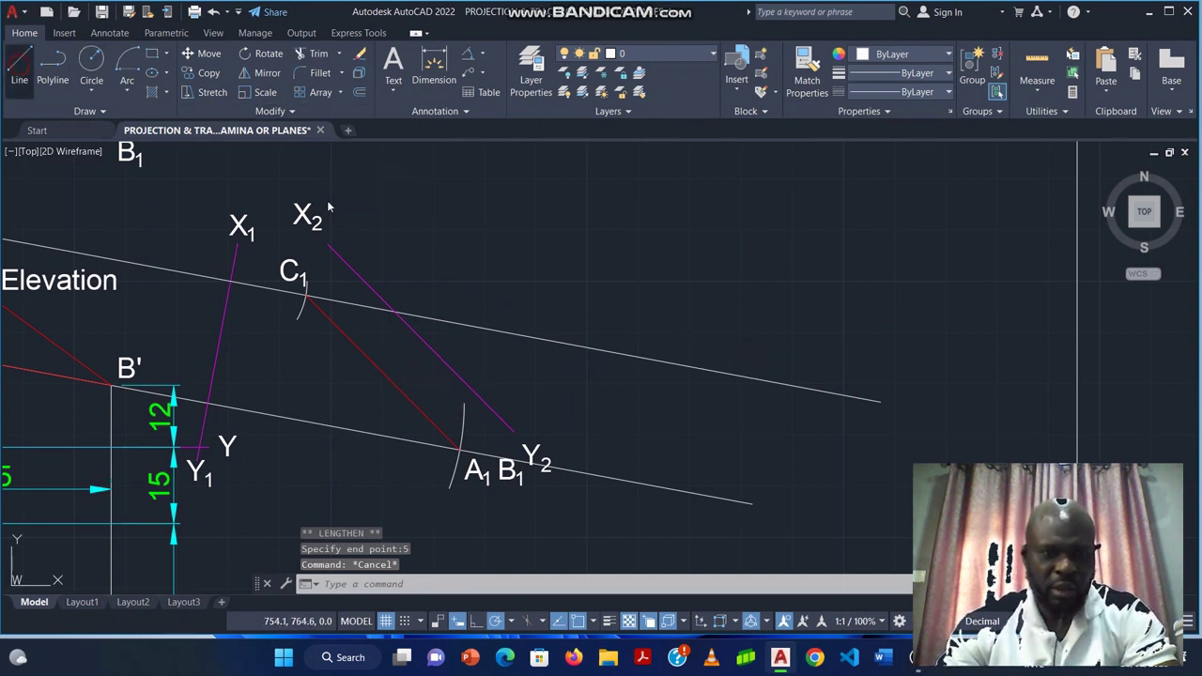
pyautogui.click(20, 71)
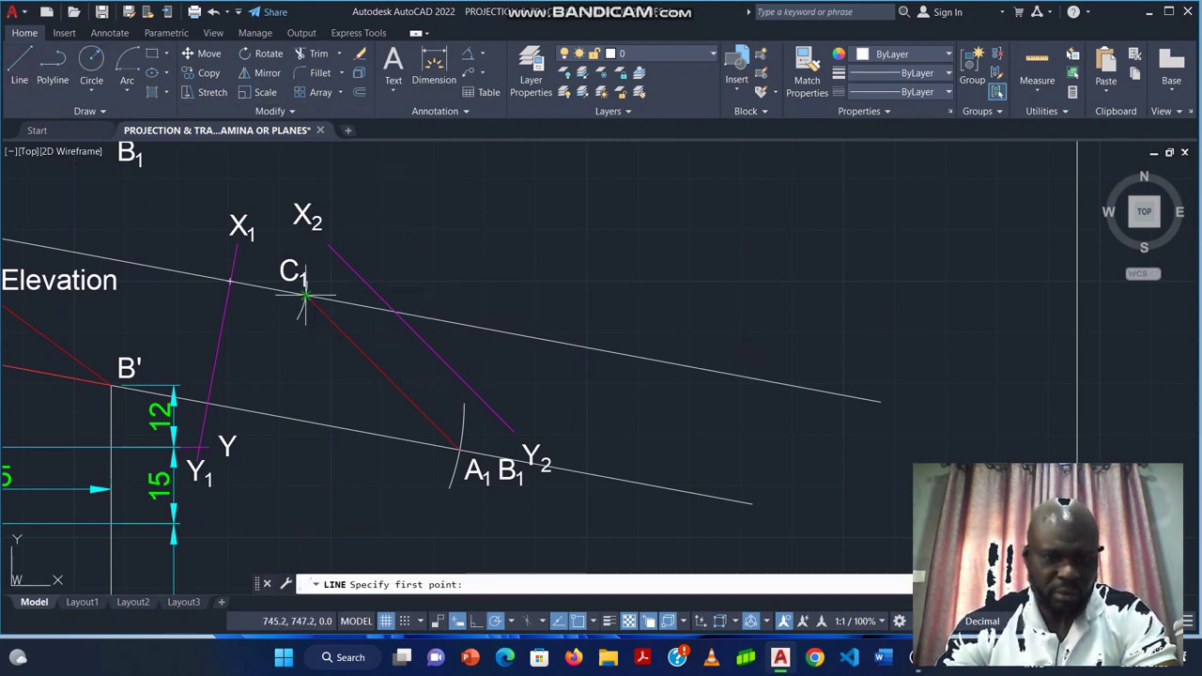
# Draw a short line from C1 perpendicular to X2Y2.
pyautogui.click(306, 295)
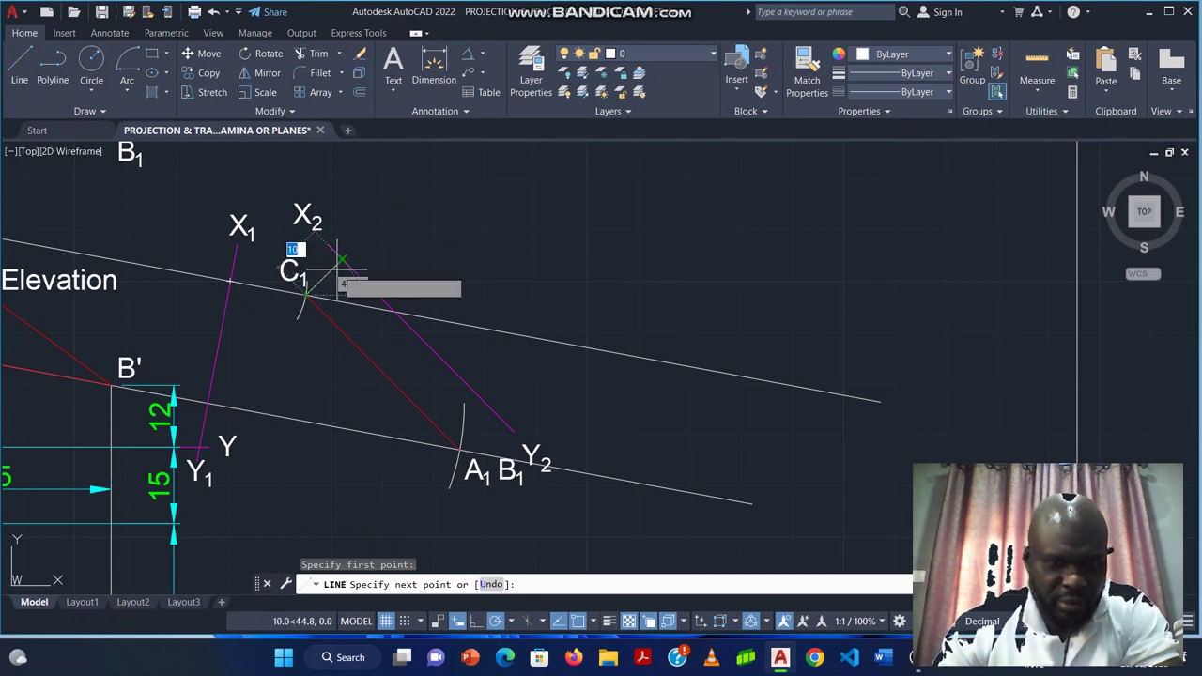
pyautogui.scroll(8, 340, 260)
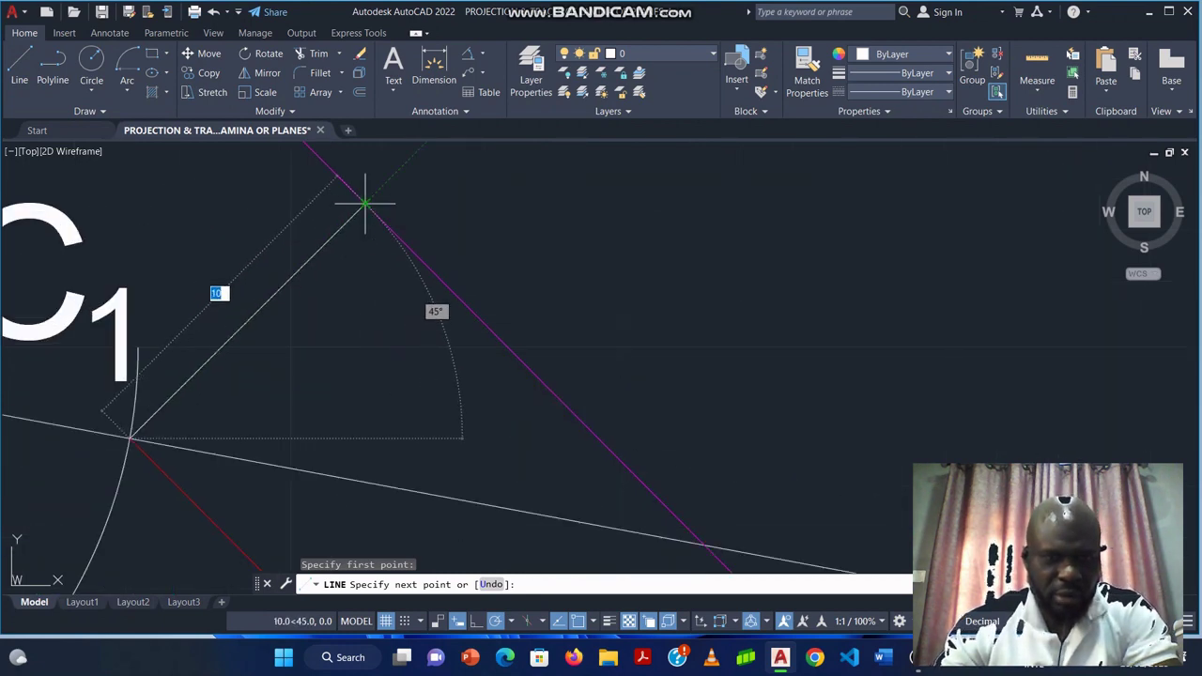
pyautogui.scroll(-4, 357, 211)
pyautogui.scroll(2, 349, 214)
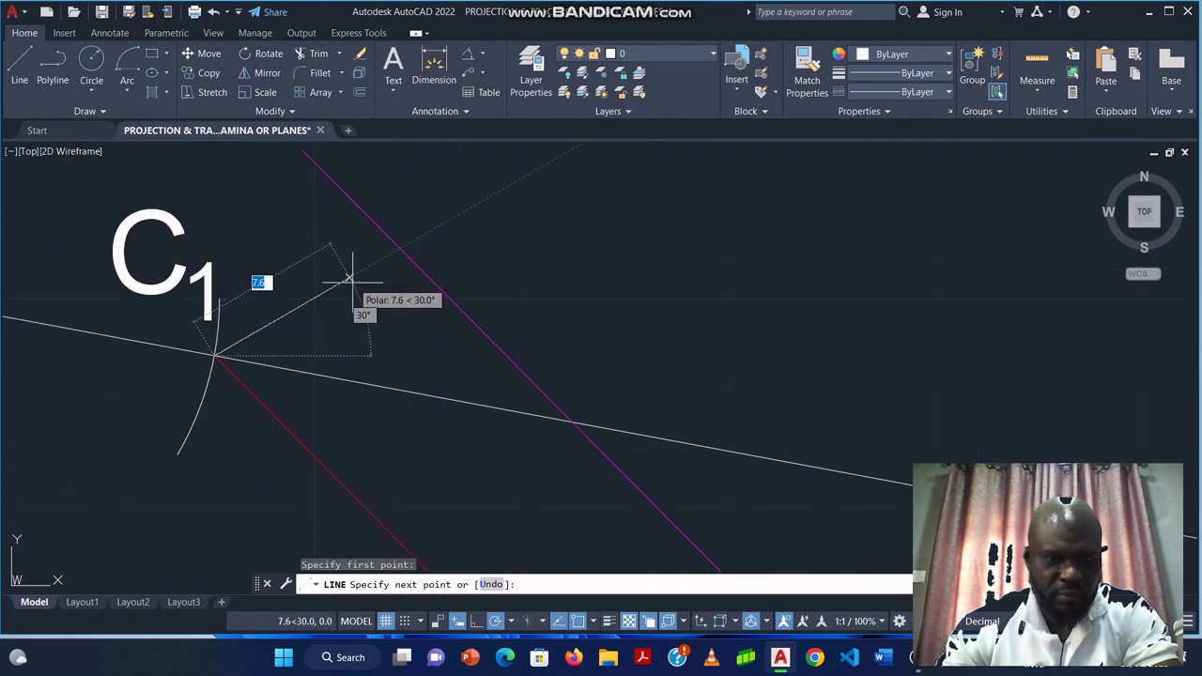
pyautogui.scroll(-3, 340, 223)
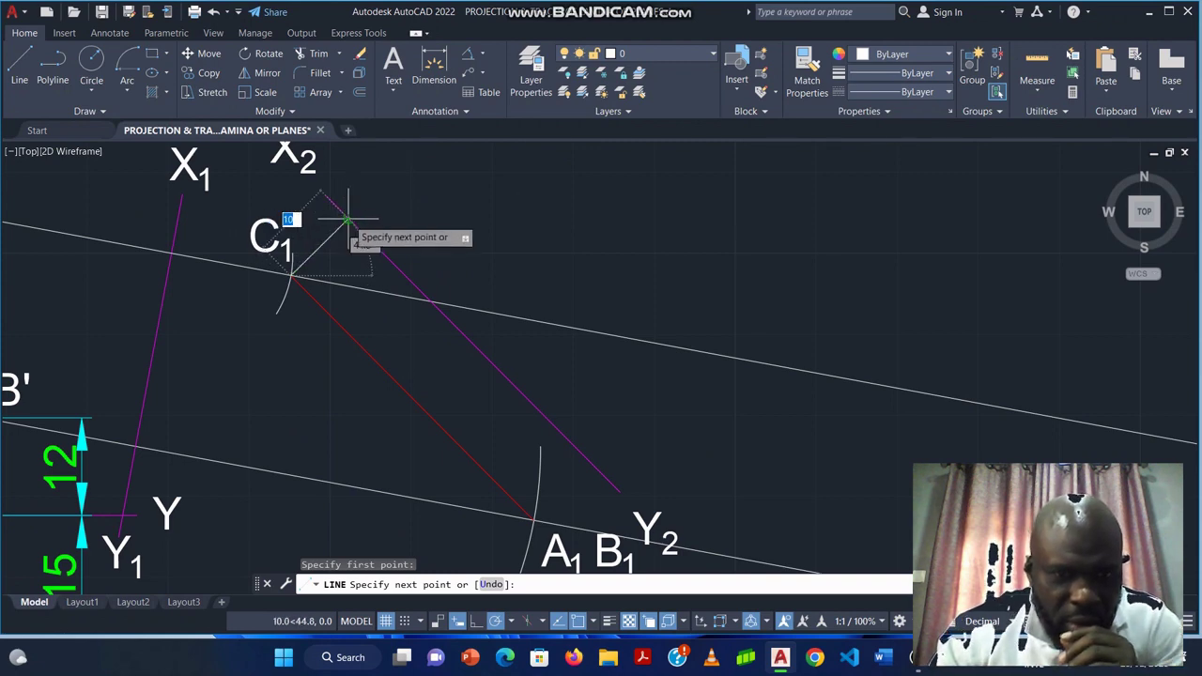
pyautogui.click(347, 219)
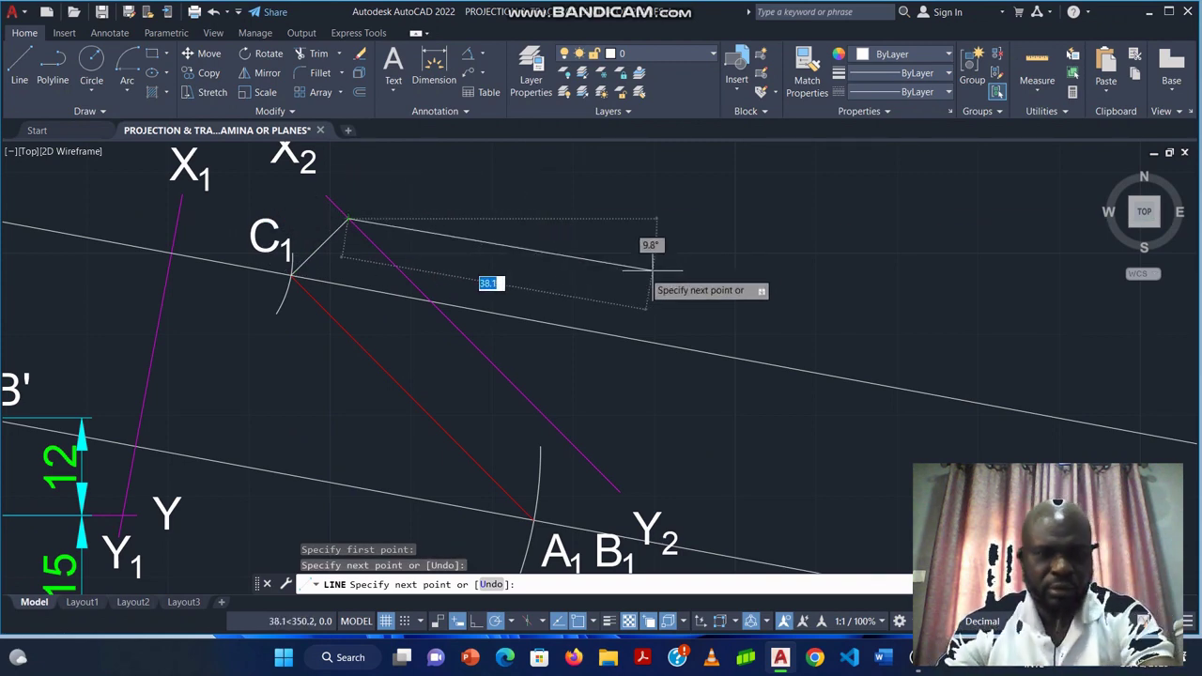
pyautogui.press('Escape')
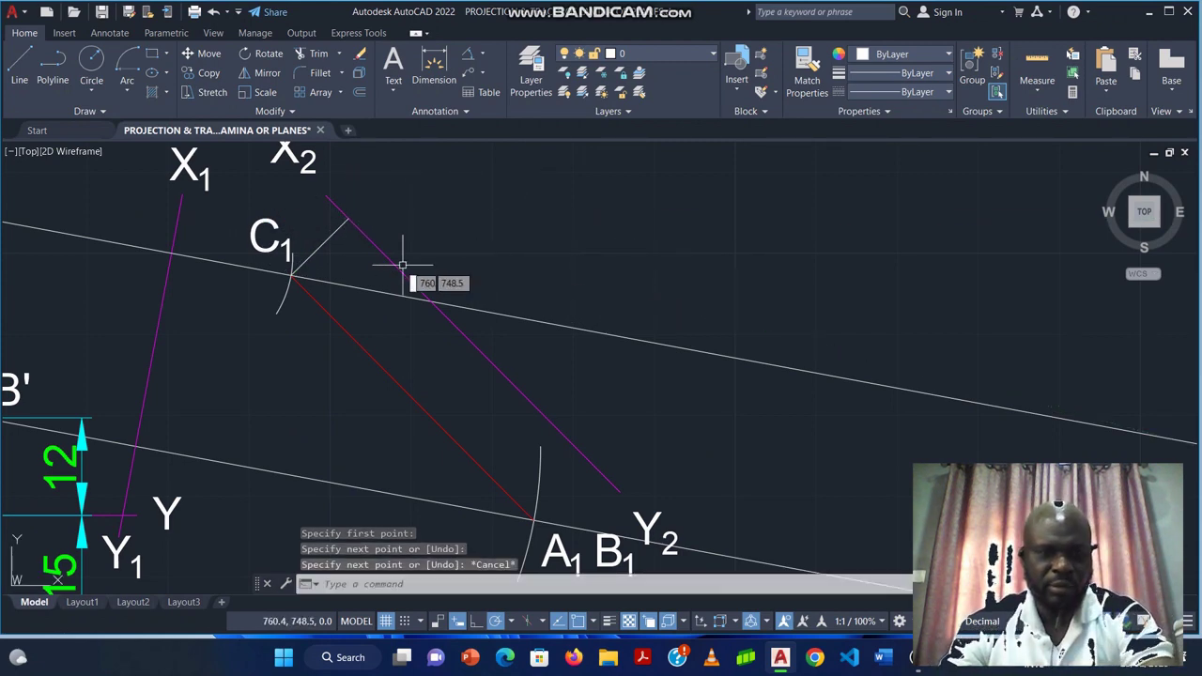
# Stretch that C1 projector's far end well past the X2Y2 line.
pyautogui.click(471, 54)
pyautogui.click(316, 251)
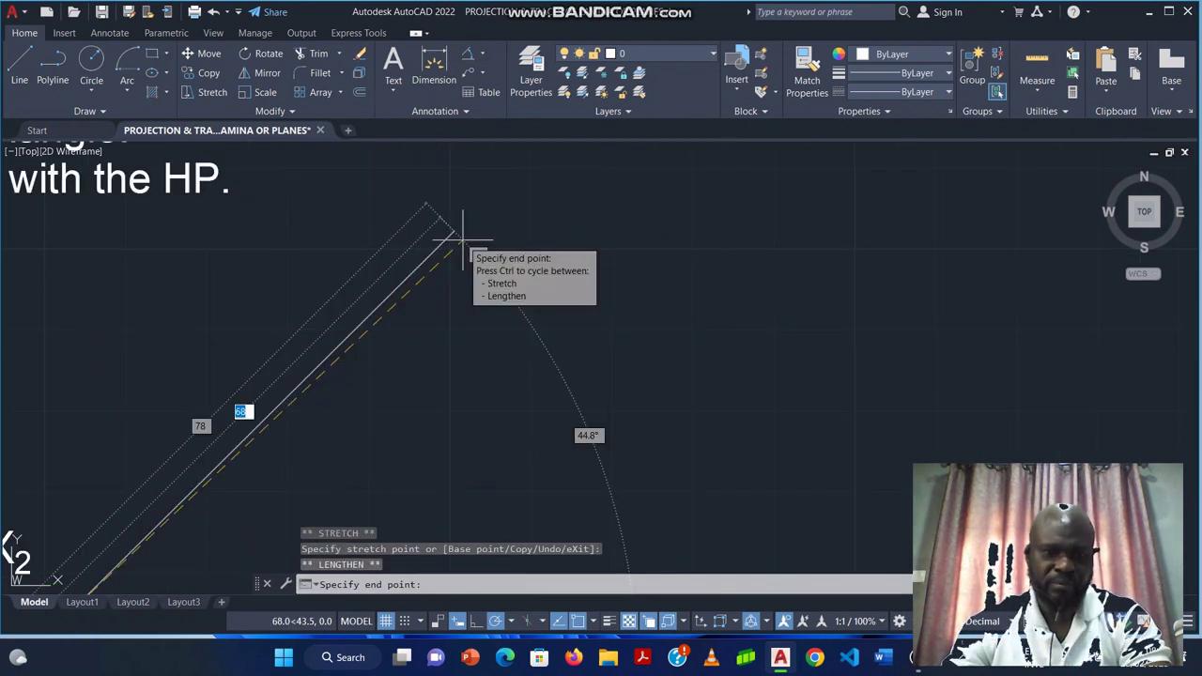
pyautogui.click(462, 240)
pyautogui.moveTo(499, 360); pyautogui.dragTo(569, 332, button='middle')
pyautogui.scroll(-5, 569, 333)
pyautogui.moveTo(596, 408); pyautogui.dragTo(531, 324, button='middle')
pyautogui.press('Escape')
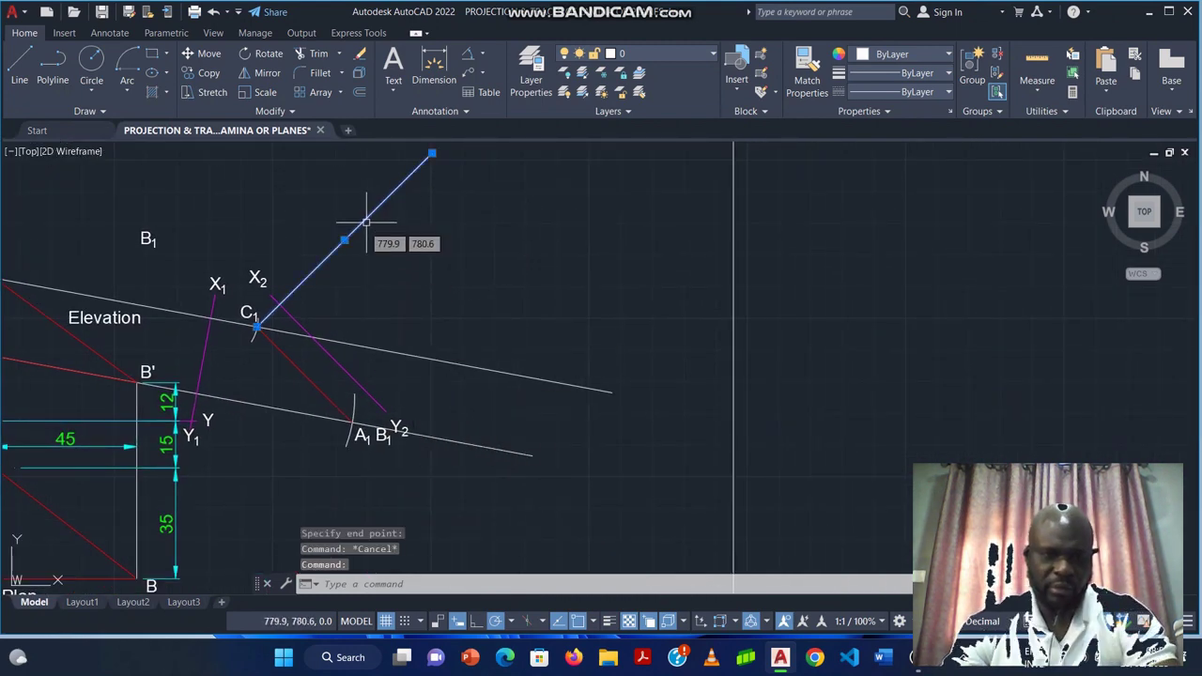
pyautogui.click(206, 75)
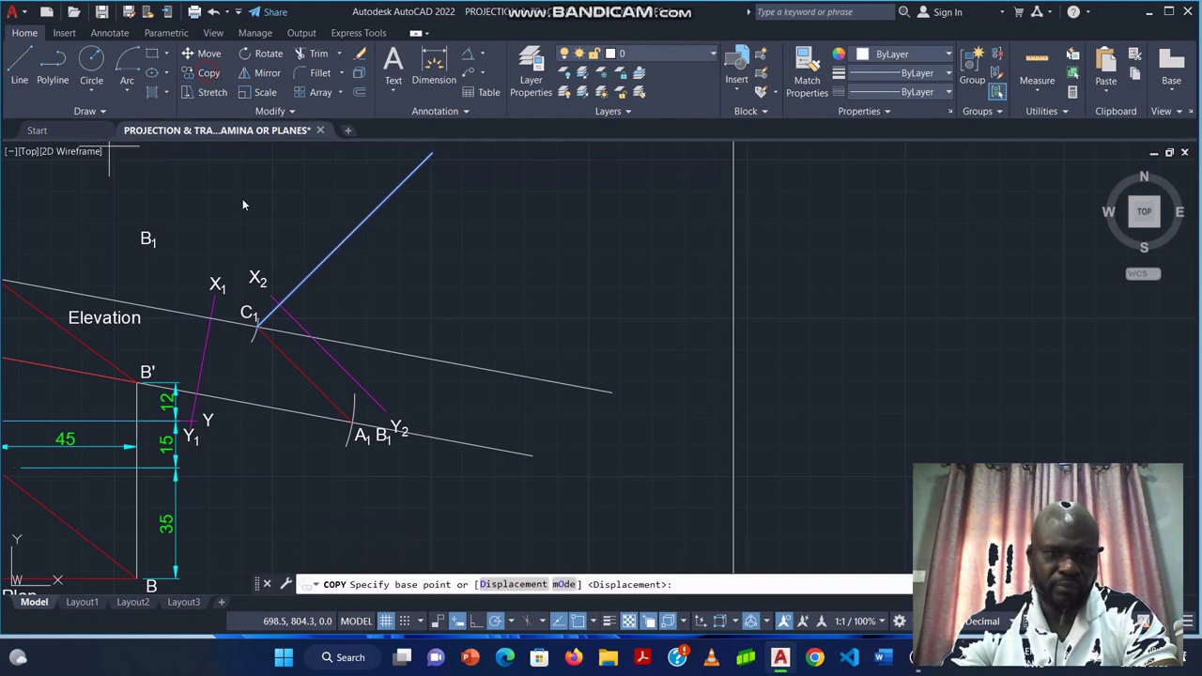
pyautogui.scroll(4, 256, 324)
pyautogui.click(257, 320)
pyautogui.moveTo(630, 408); pyautogui.dragTo(464, 265, button='middle')
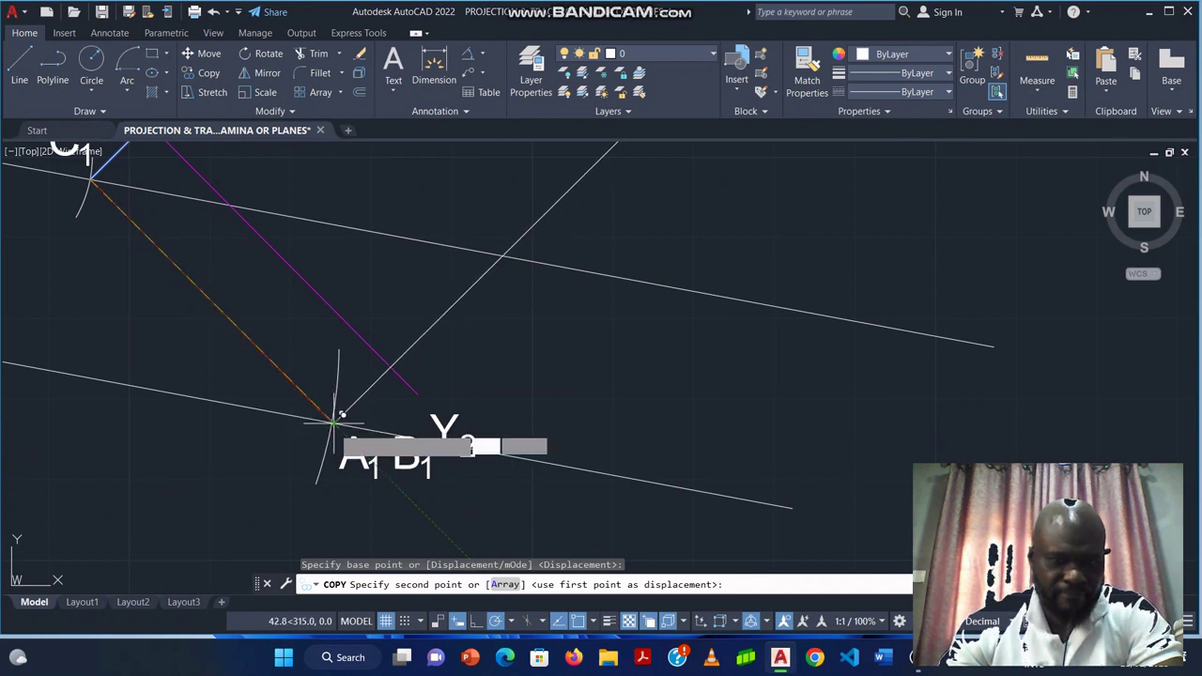
pyautogui.click(334, 421)
pyautogui.press('Escape')
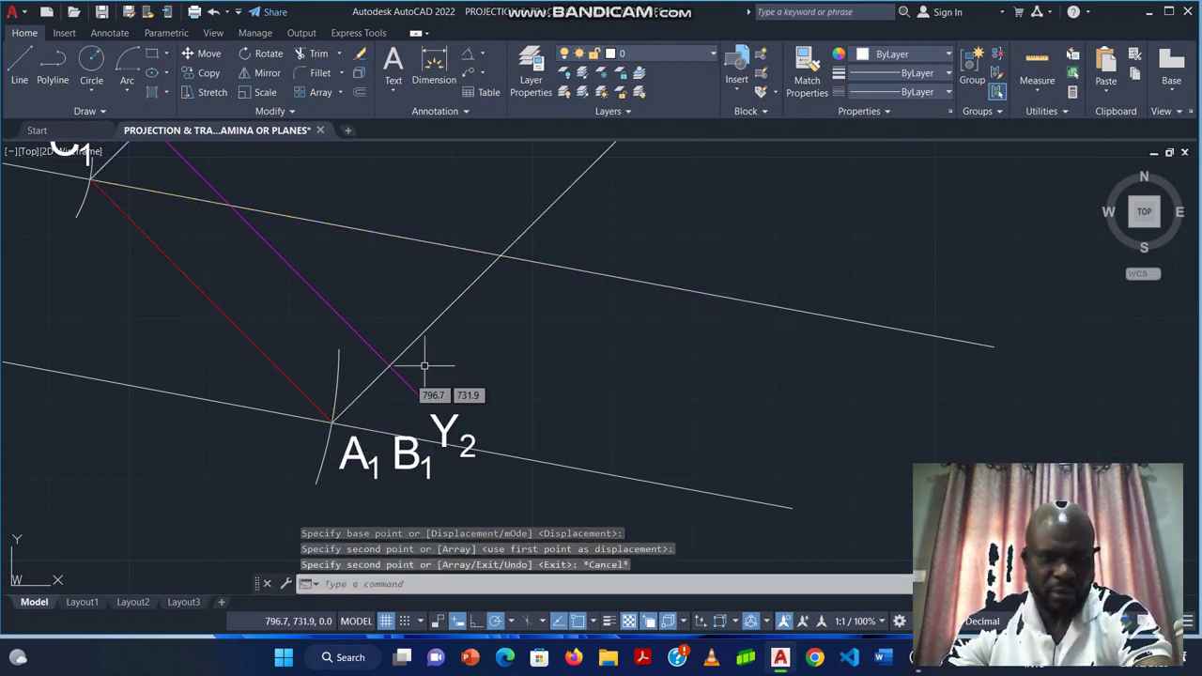
pyautogui.scroll(-2, 411, 279)
pyautogui.scroll(-2, 397, 328)
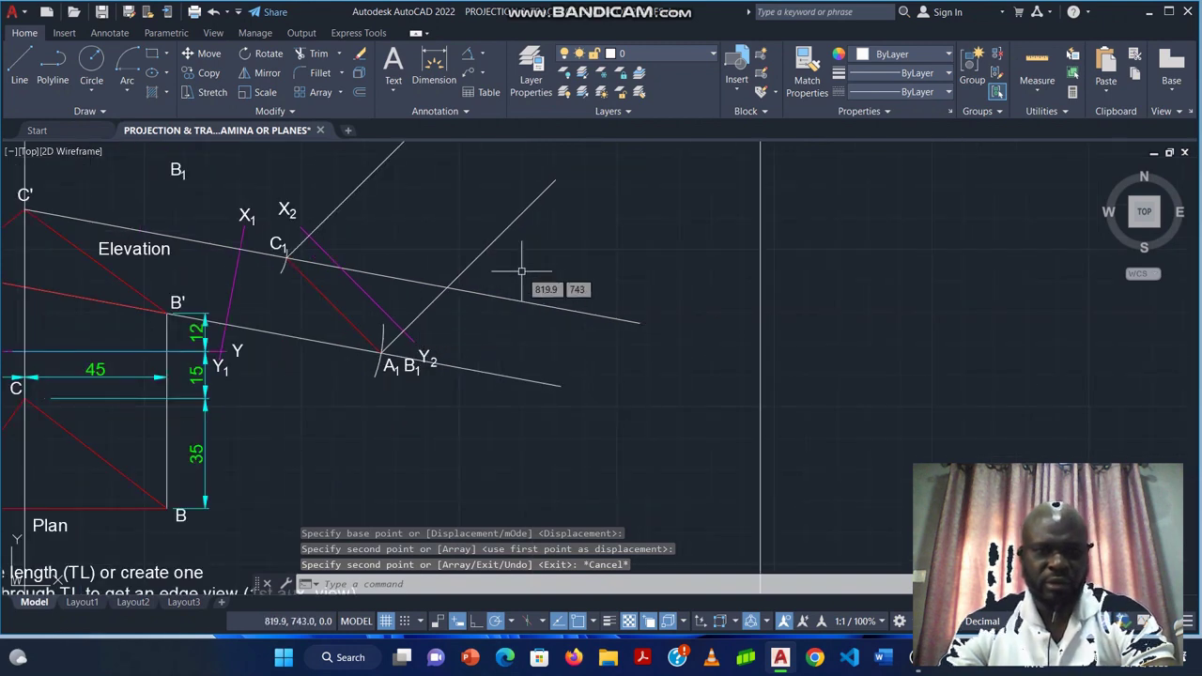
pyautogui.moveTo(522, 271); pyautogui.dragTo(529, 343, button='middle')
pyautogui.moveTo(416, 266); pyautogui.dragTo(440, 330, button='middle')
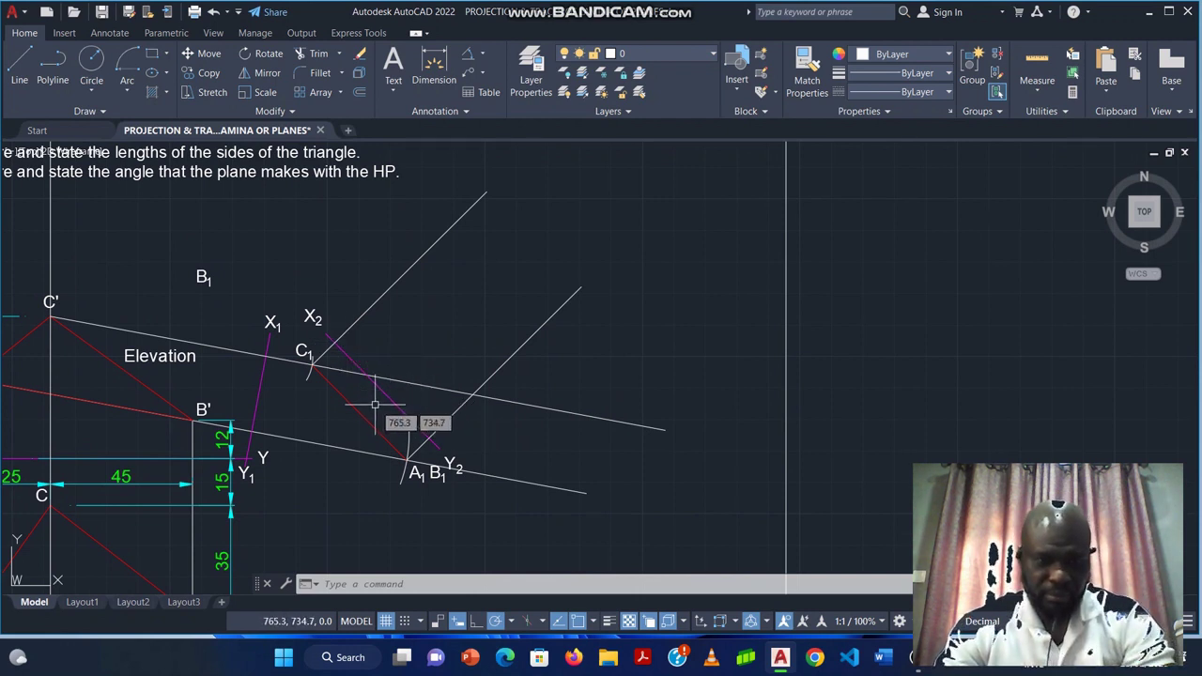
# Bring the elevation and plan views into view together and pick the Center, Start, End arc.
pyautogui.moveTo(425, 357); pyautogui.dragTo(464, 295, button='middle')
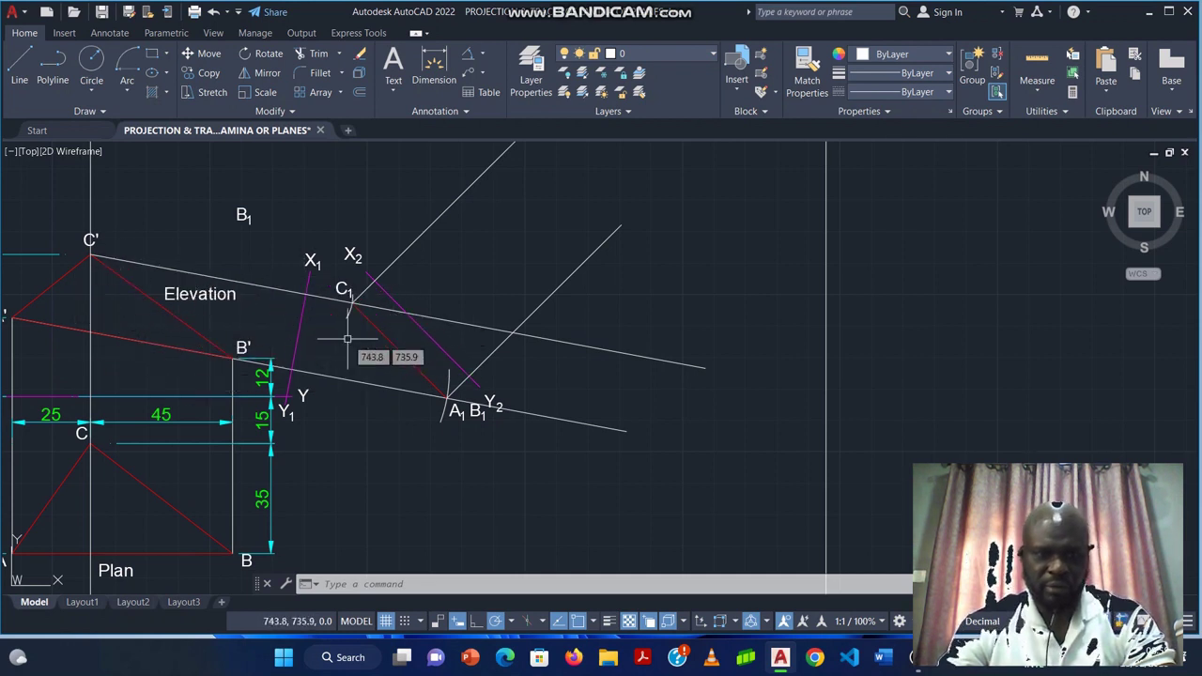
pyautogui.moveTo(347, 339)
pyautogui.mouseDown(button='middle')
pyautogui.moveTo(471, 352)
pyautogui.moveTo(416, 363)
pyautogui.mouseUp(button='middle')
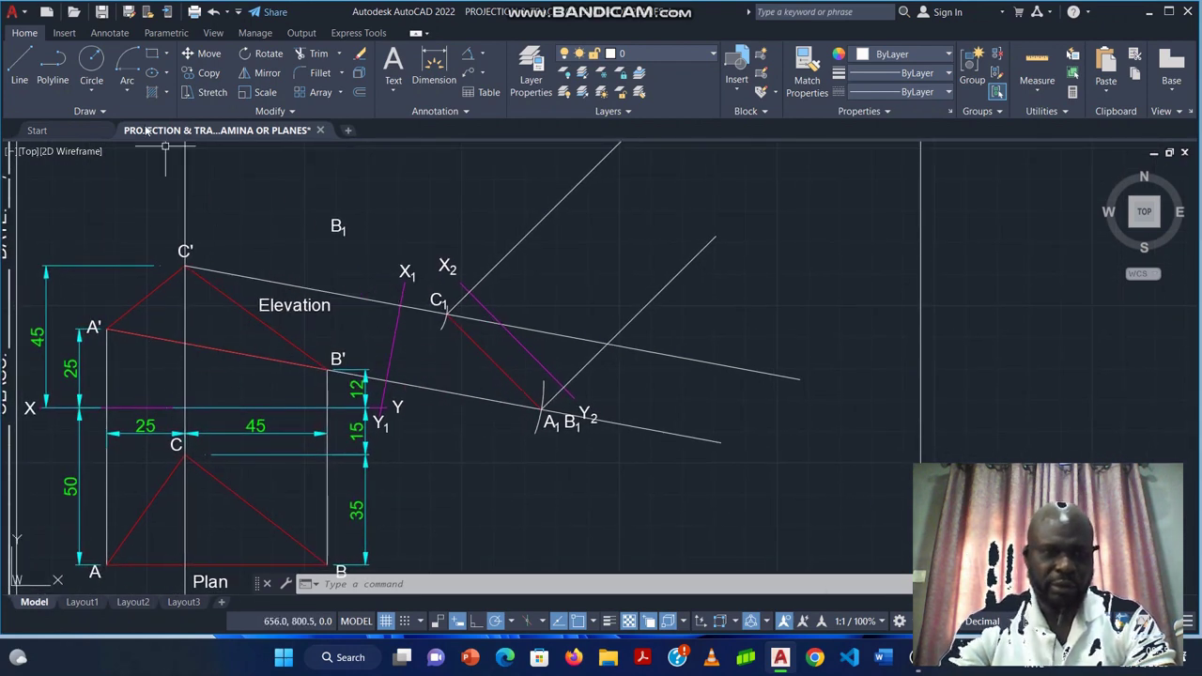
pyautogui.click(129, 59)
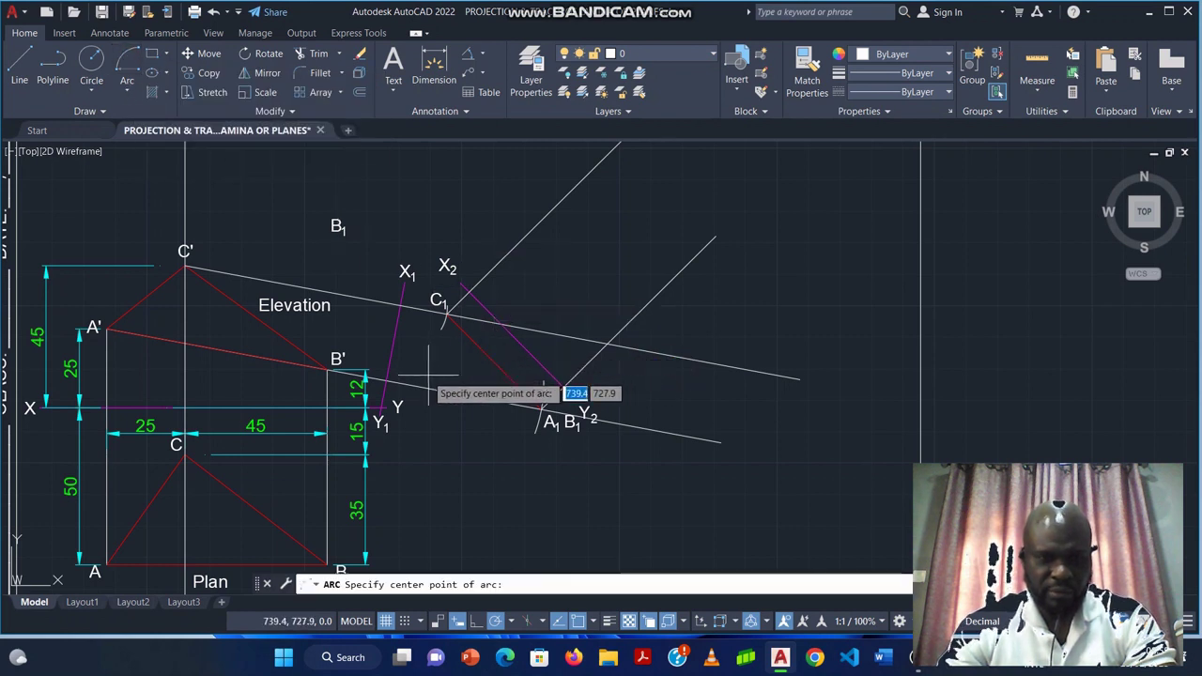
# Draw an arc centred at C1 with radius 69.4 crossing the projector line.
pyautogui.click(399, 307)
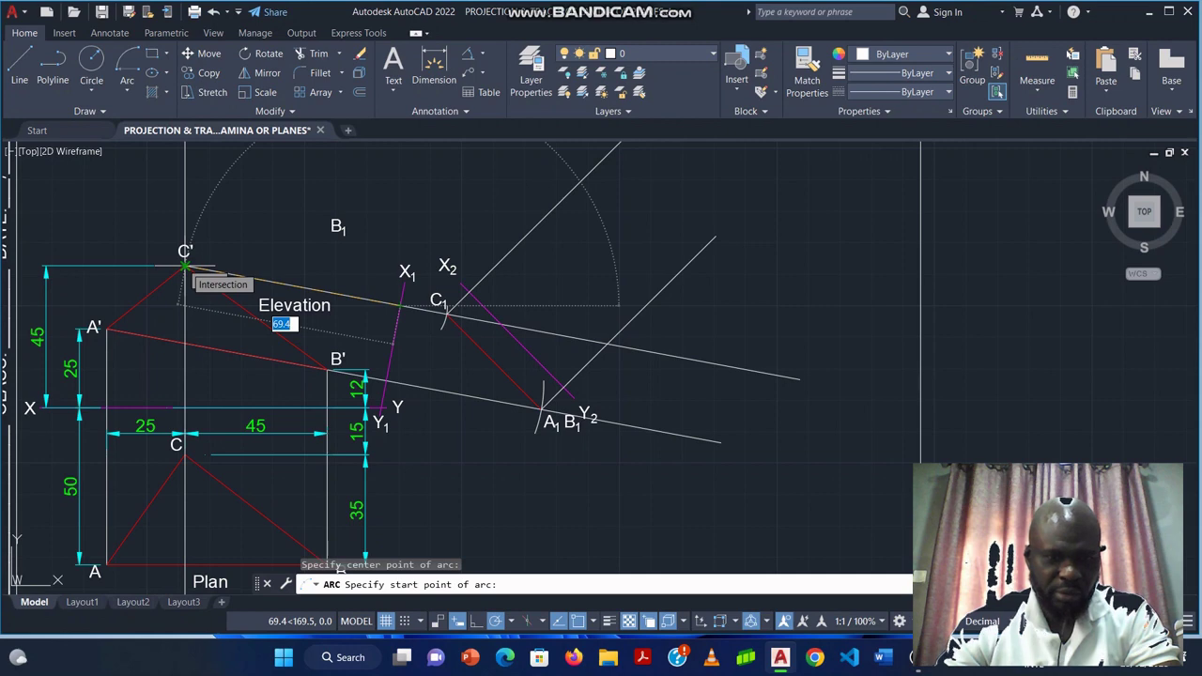
pyautogui.press('Escape')
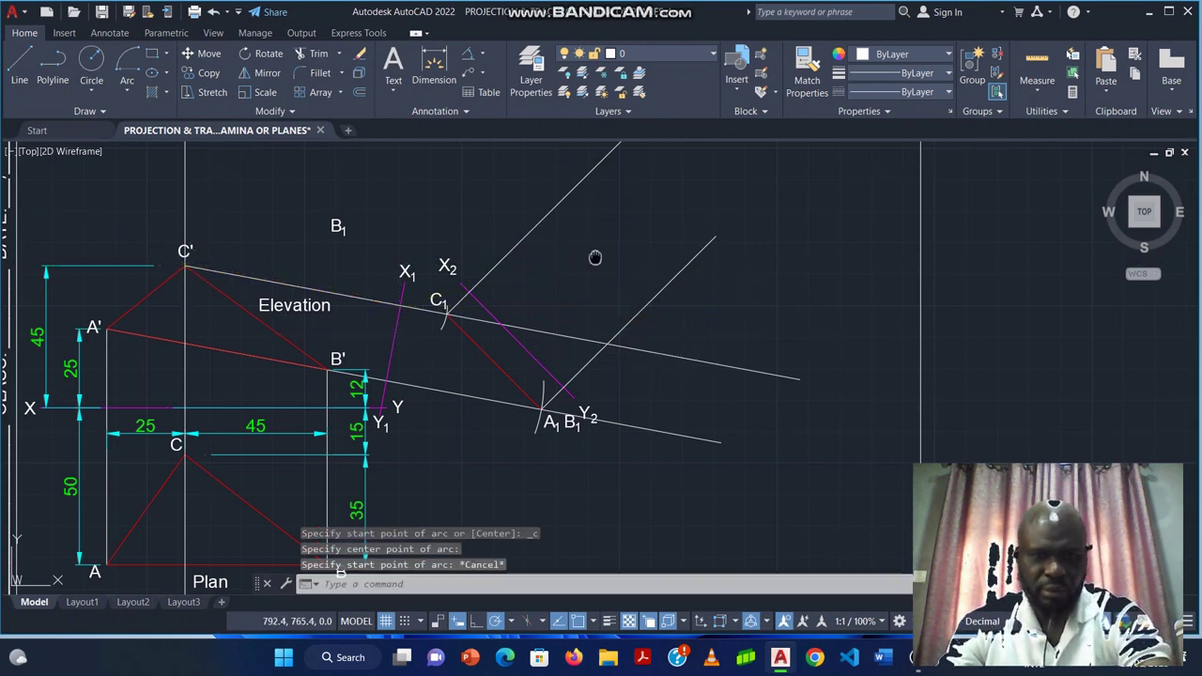
pyautogui.moveTo(595, 257); pyautogui.dragTo(485, 273, button='middle')
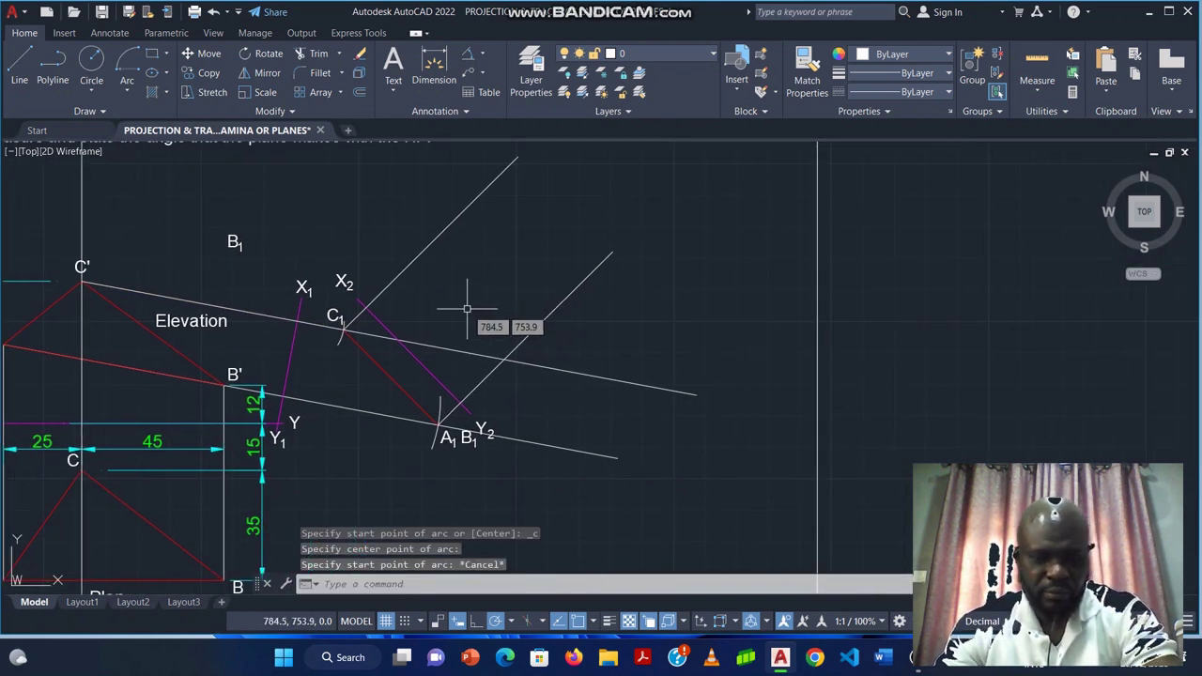
pyautogui.click(127, 62)
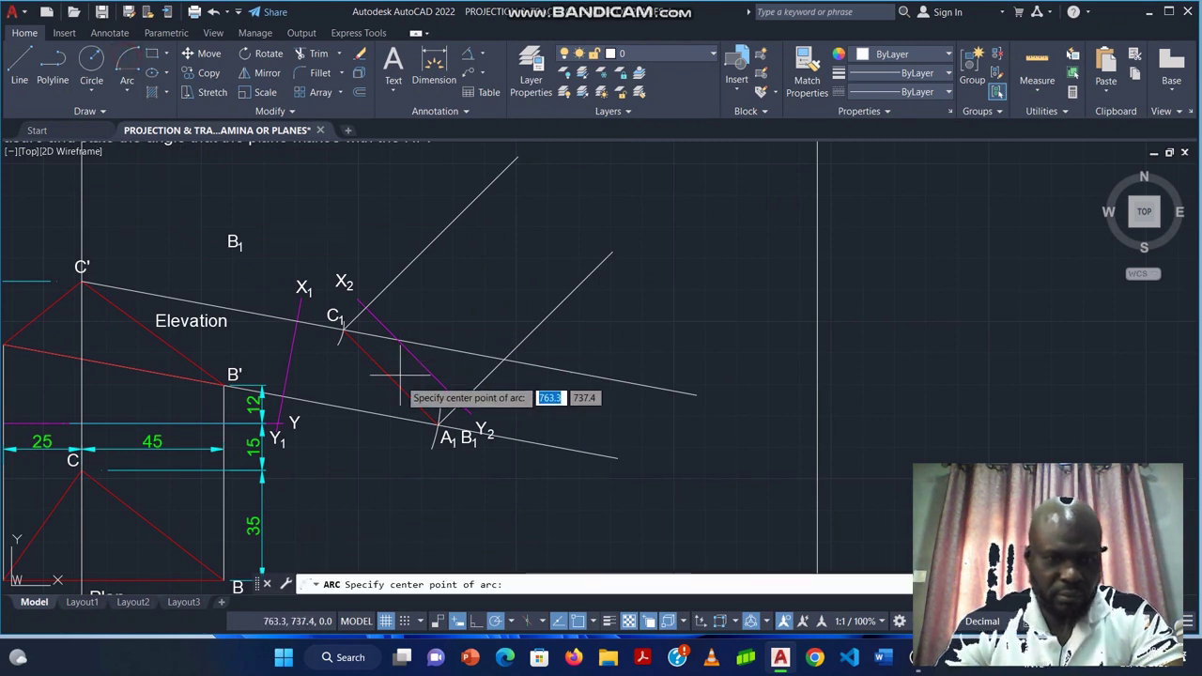
pyautogui.scroll(2, 400, 378)
pyautogui.click(365, 306)
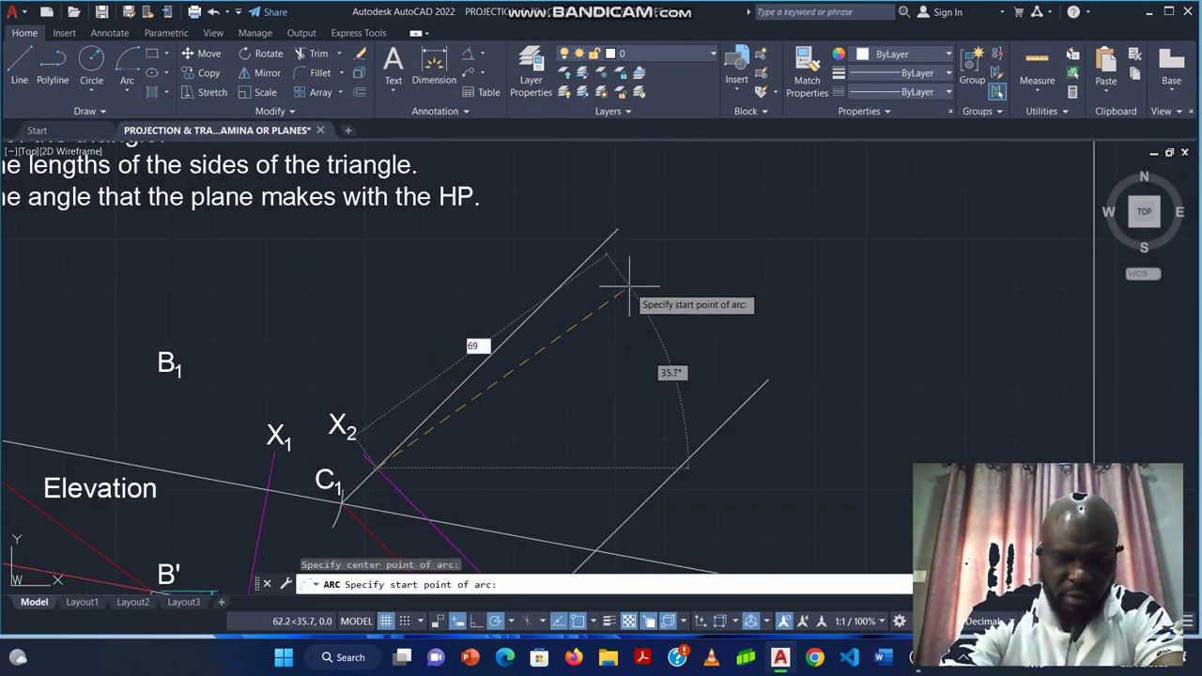
pyautogui.write('69.4')
pyautogui.press('Return')
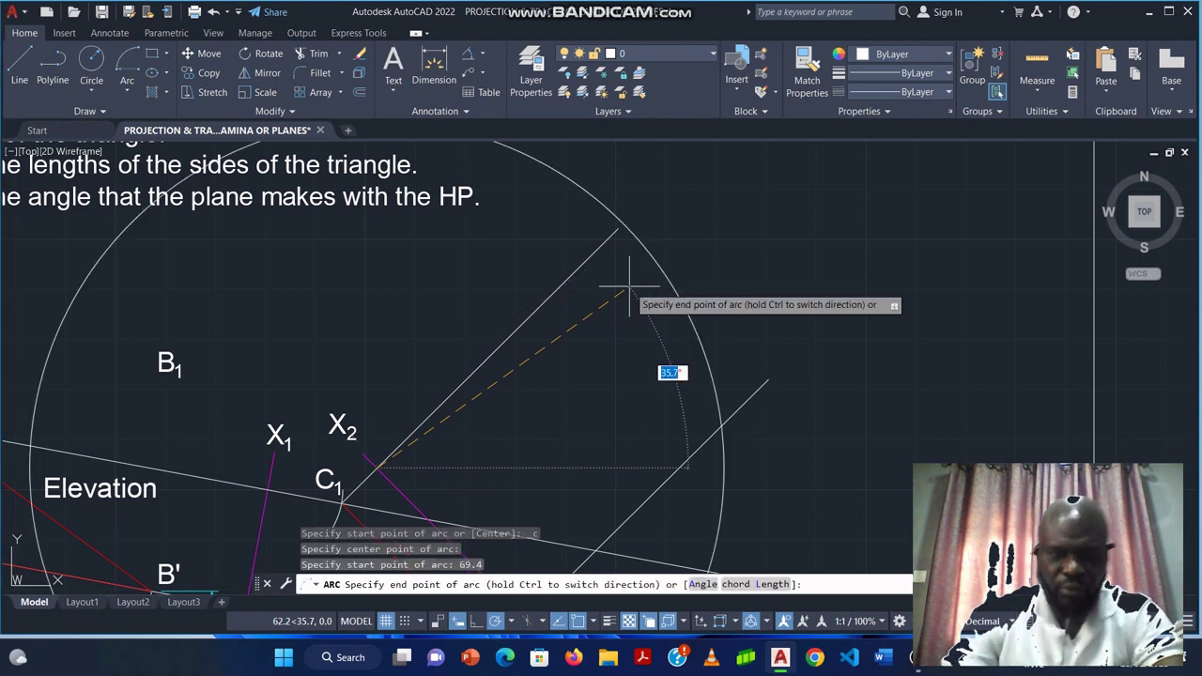
pyautogui.click(572, 202)
# Cancel a lengthen edit on the C1 projector and pan to the problem statement.
pyautogui.click(617, 232)
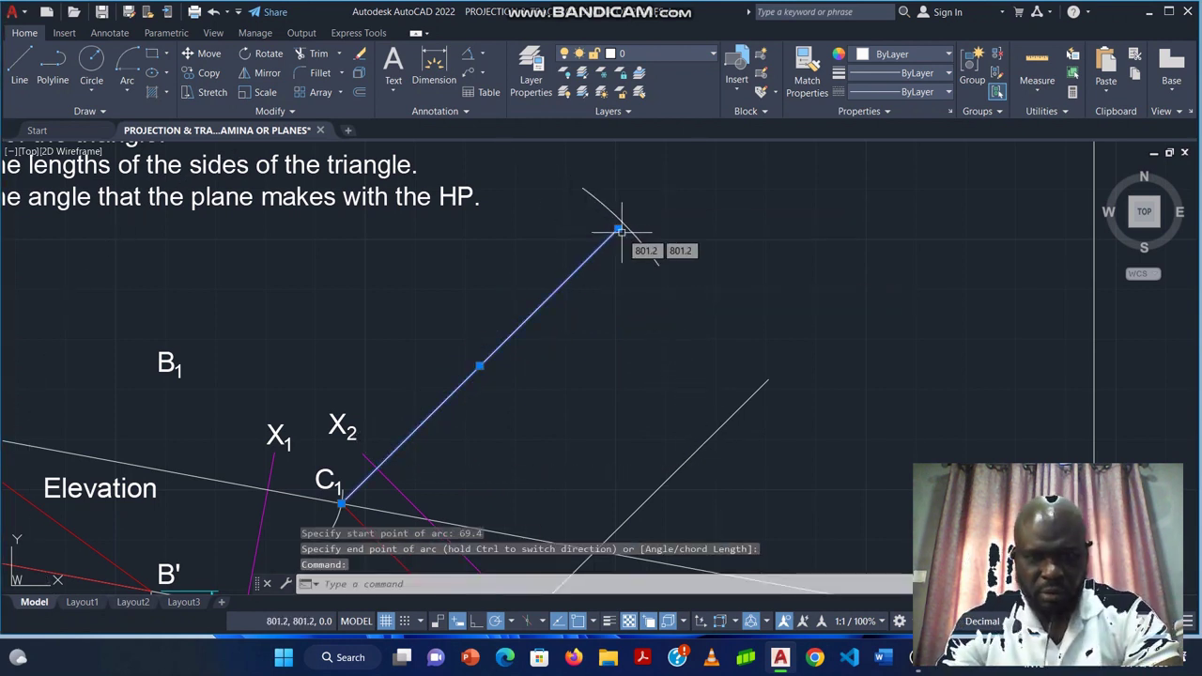
pyautogui.click(618, 229)
pyautogui.press('ctrl')
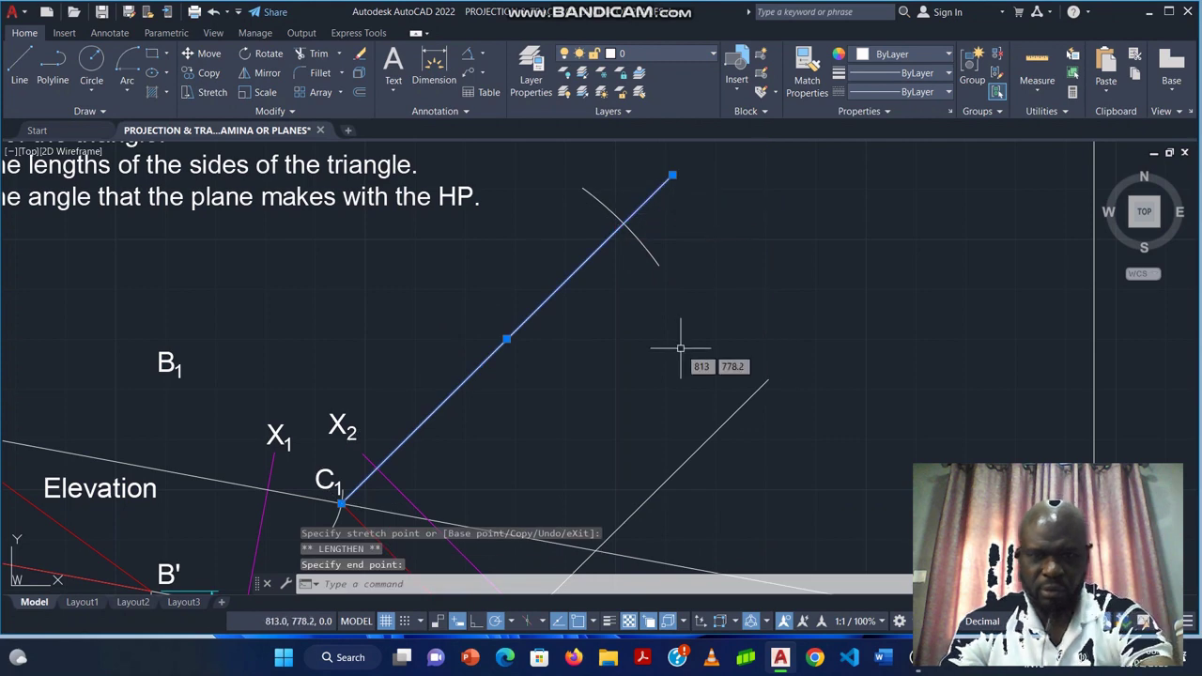
pyautogui.press('Escape')
pyautogui.scroll(-3, 673, 352)
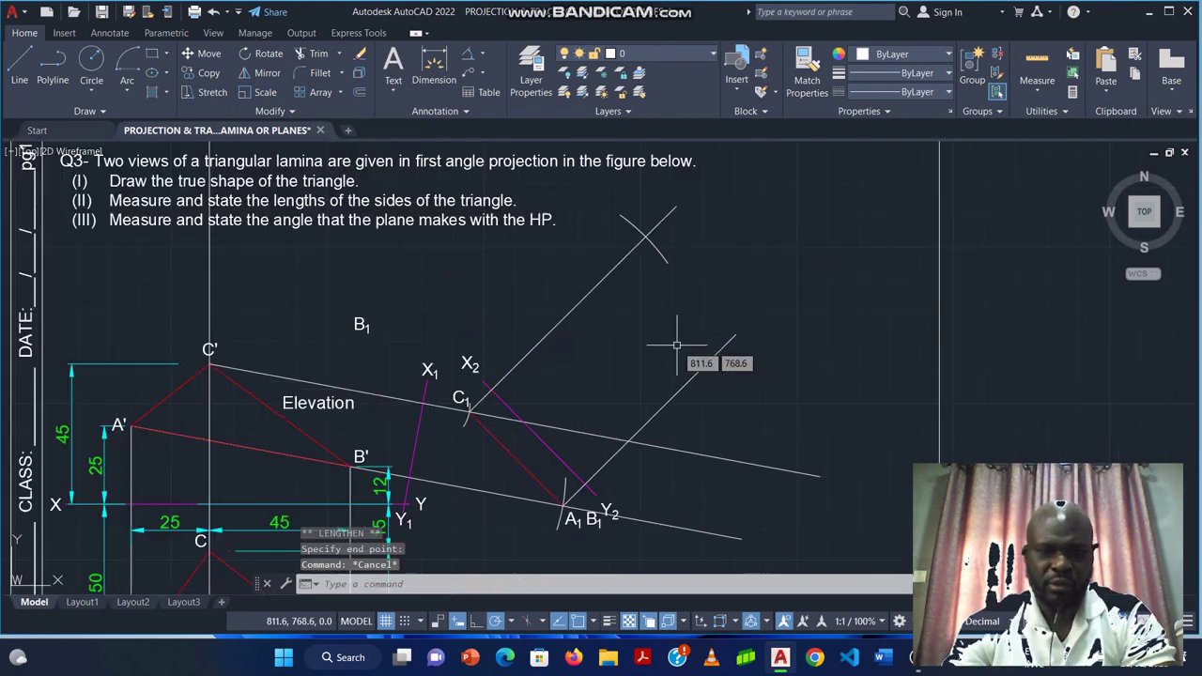
pyautogui.moveTo(720, 407); pyautogui.dragTo(735, 377, button='middle')
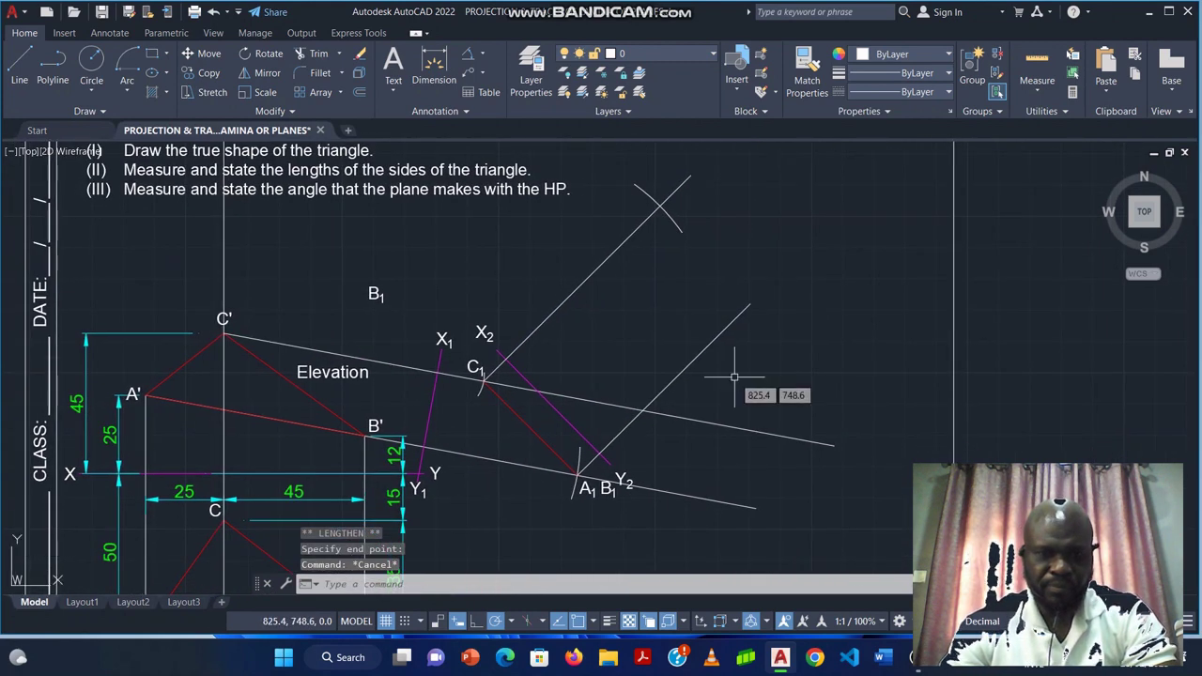
# Abandon an arc centred near Y and restart a Center, Start, End arc.
pyautogui.click(127, 62)
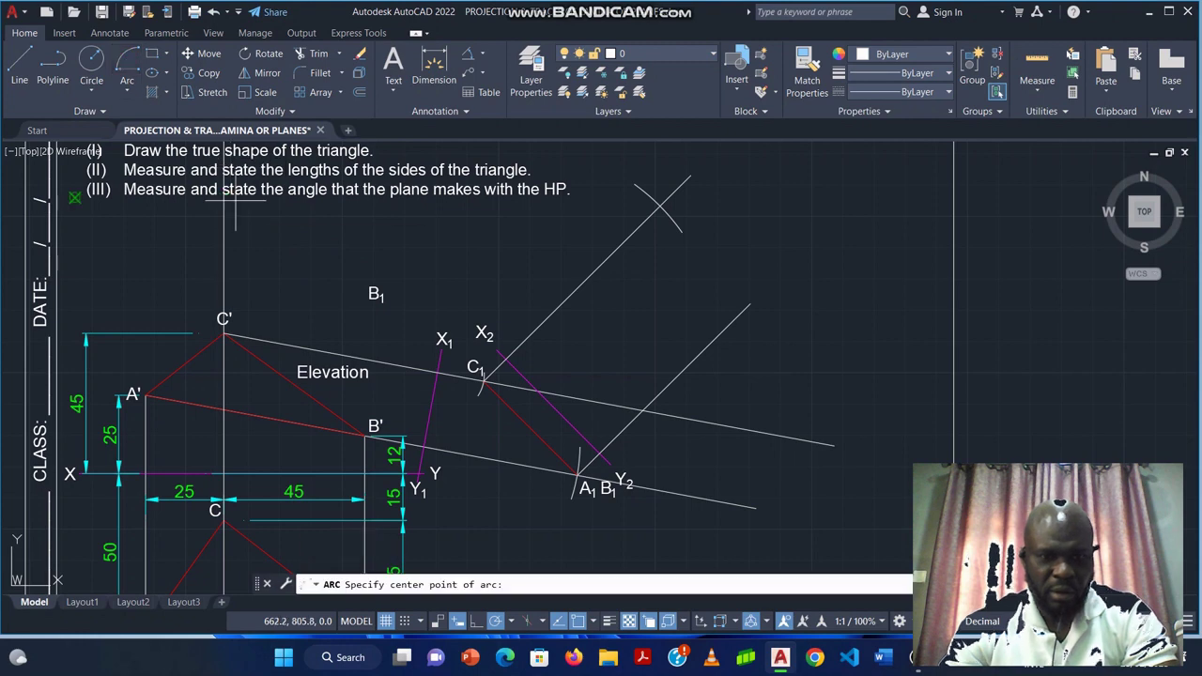
pyautogui.click(424, 448)
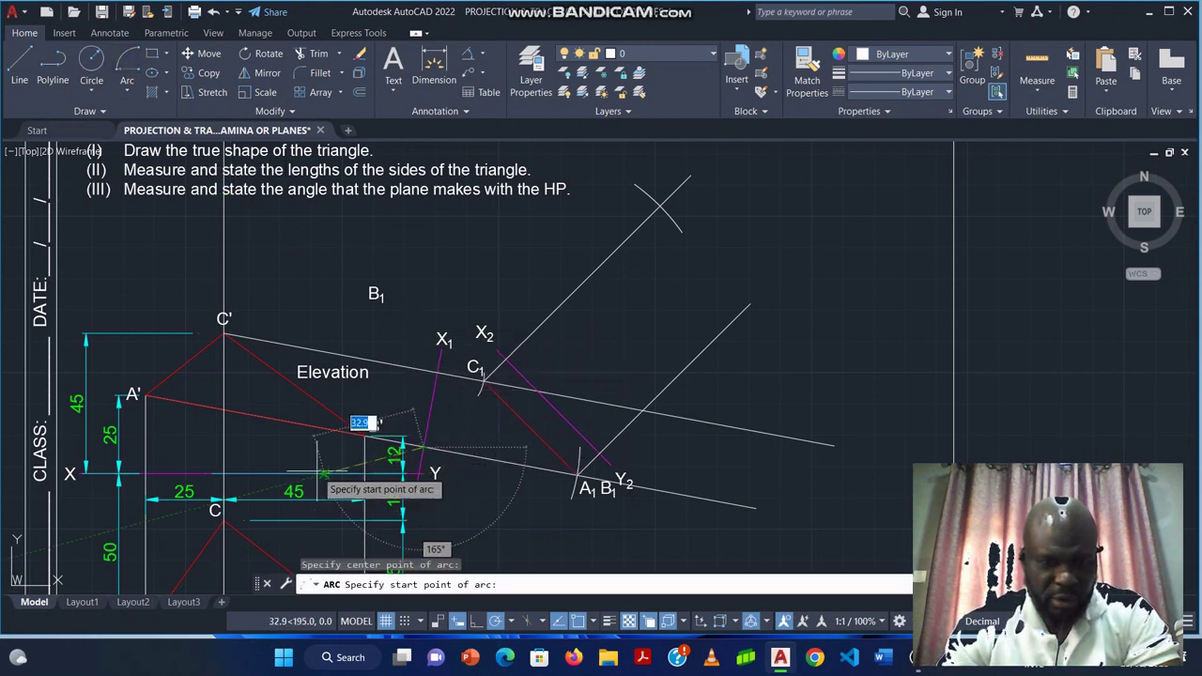
pyautogui.scroll(5, 317, 471)
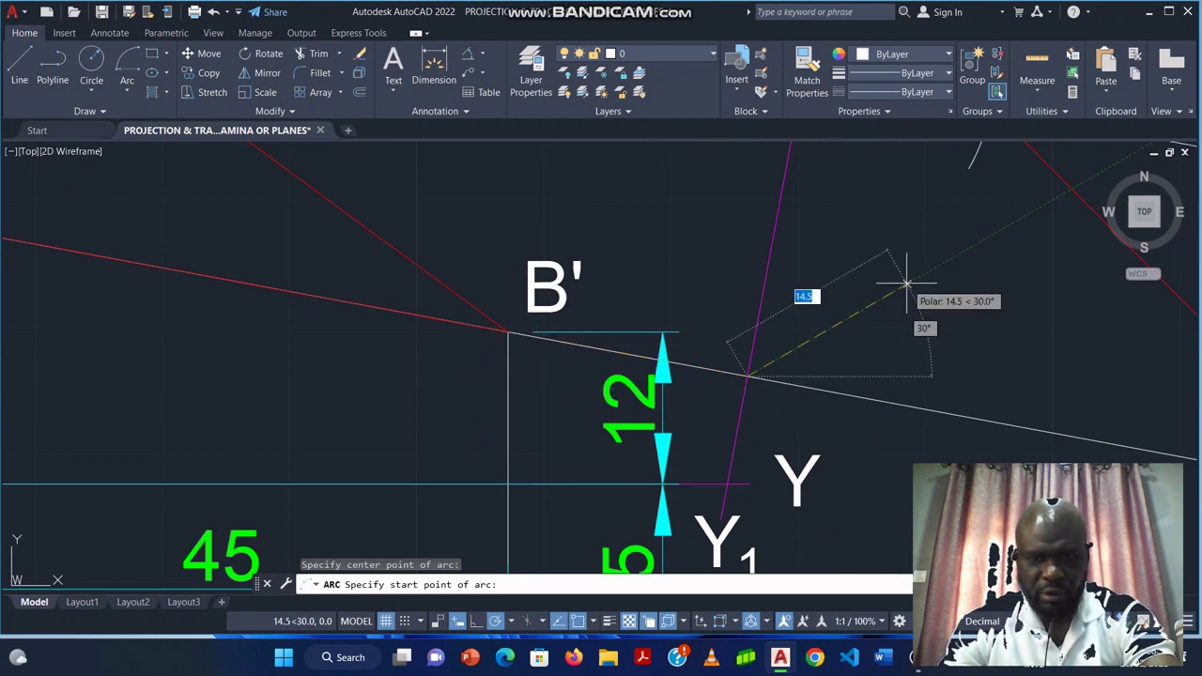
pyautogui.scroll(-5, 349, 451)
pyautogui.press('Escape')
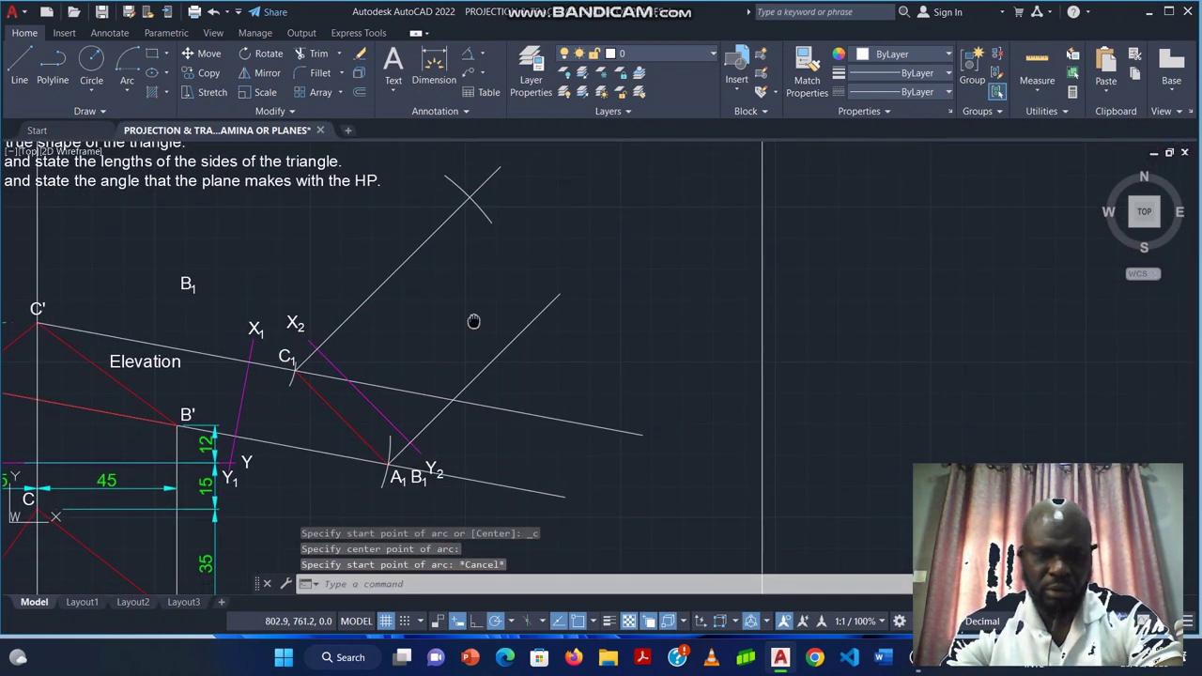
pyautogui.moveTo(474, 302); pyautogui.dragTo(474, 294, button='middle')
pyautogui.click(127, 59)
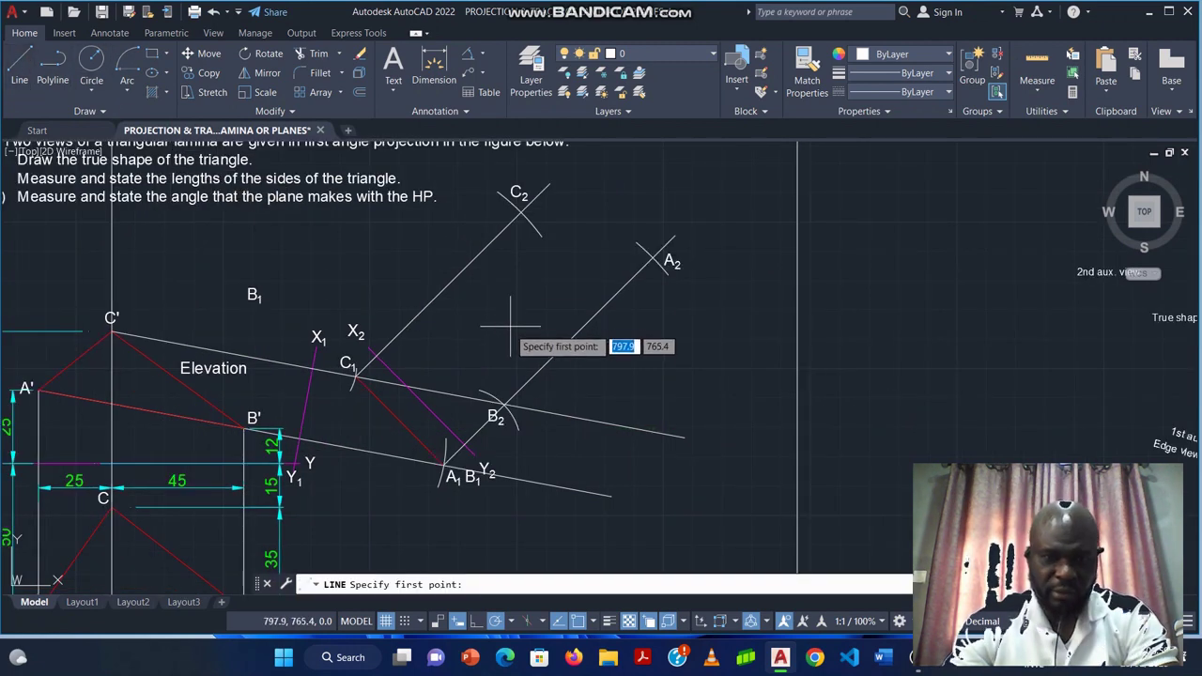
# Draw the true-shape edge from B2 to A2.
pyautogui.scroll(5, 505, 402)
pyautogui.scroll(2, 498, 413)
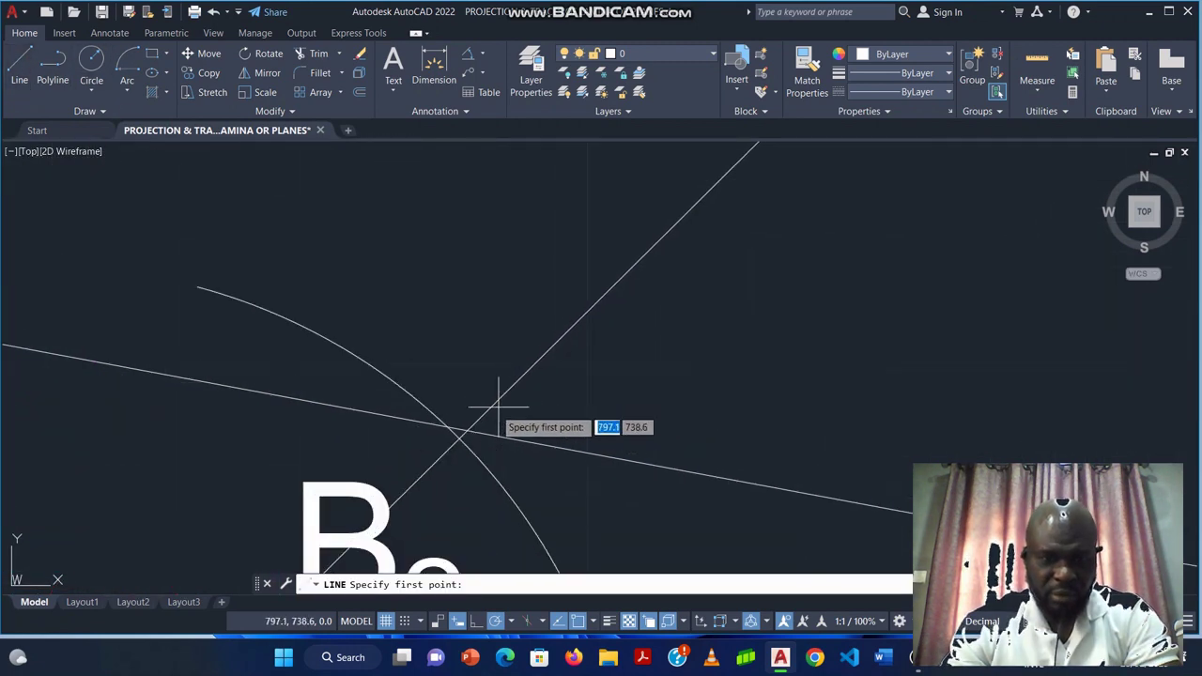
pyautogui.scroll(2, 456, 437)
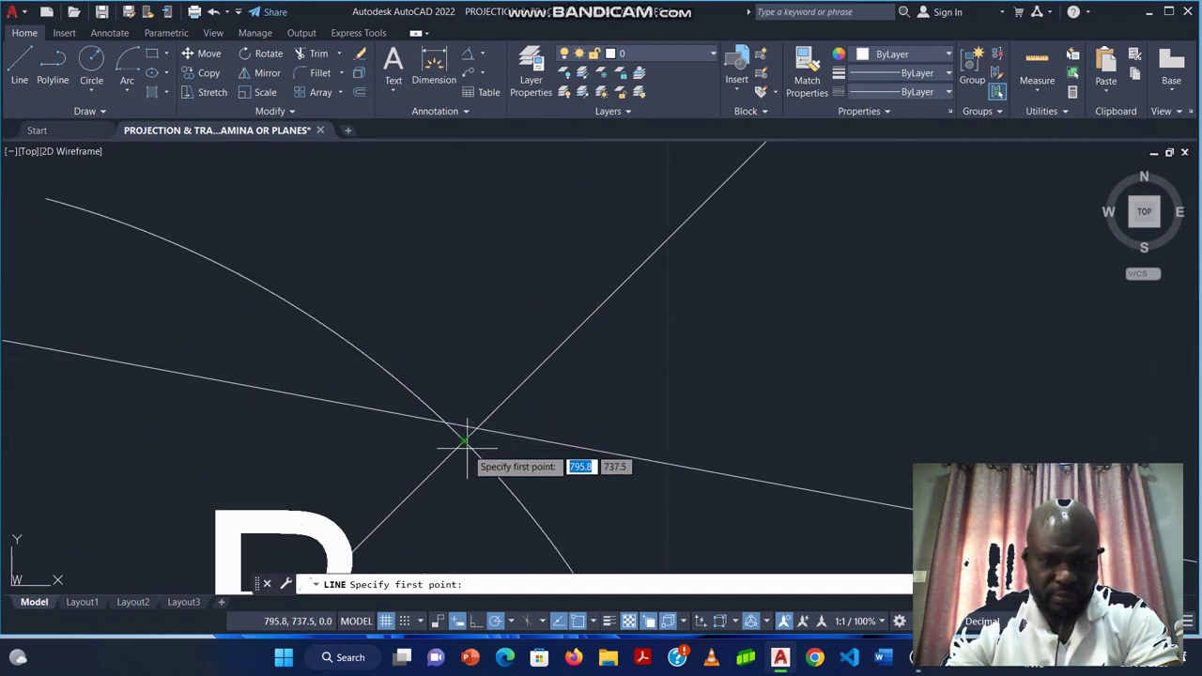
pyautogui.click(465, 440)
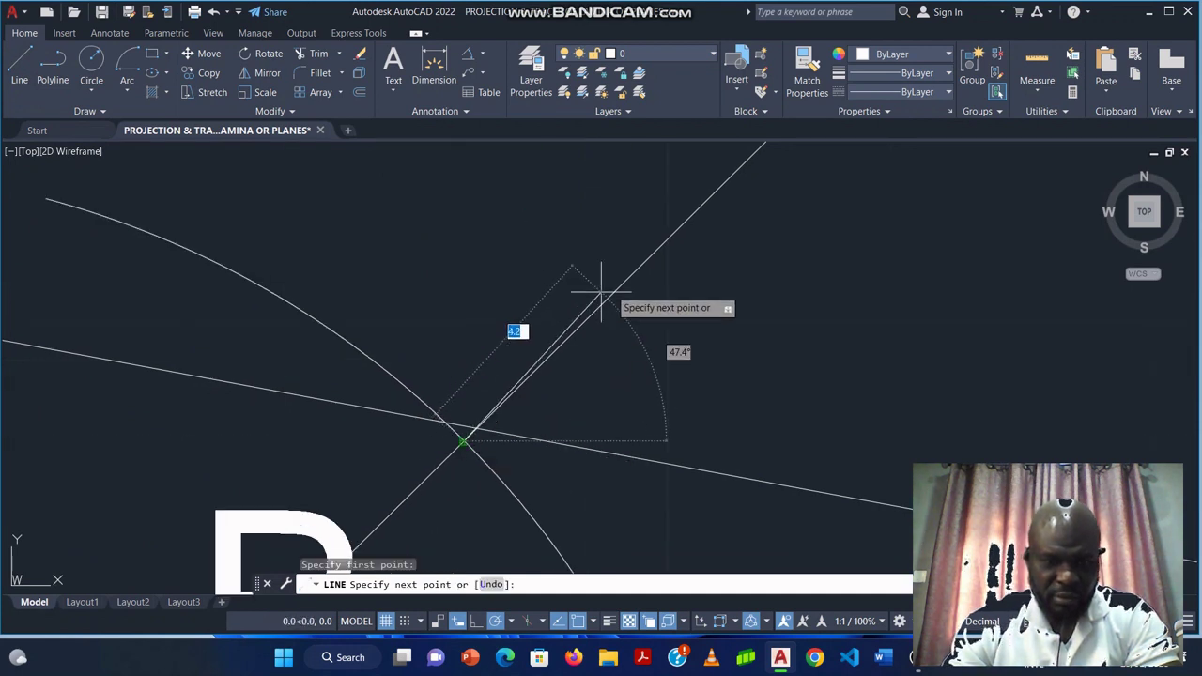
pyautogui.scroll(-3, 776, 228)
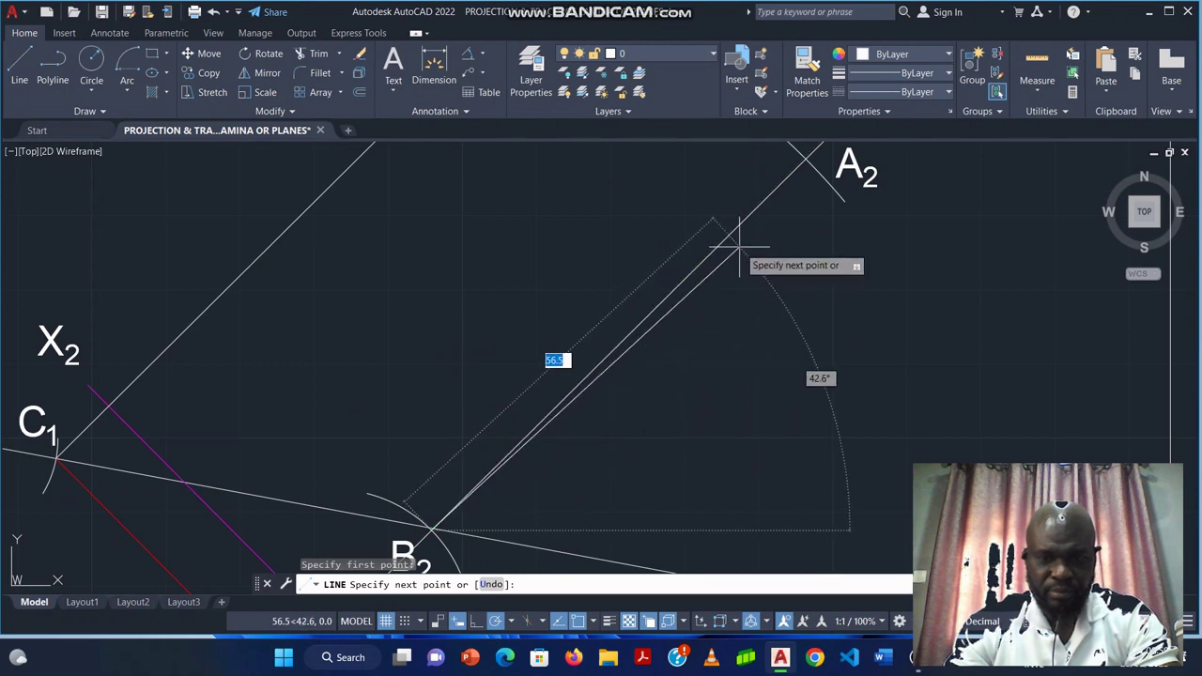
pyautogui.scroll(2, 652, 362)
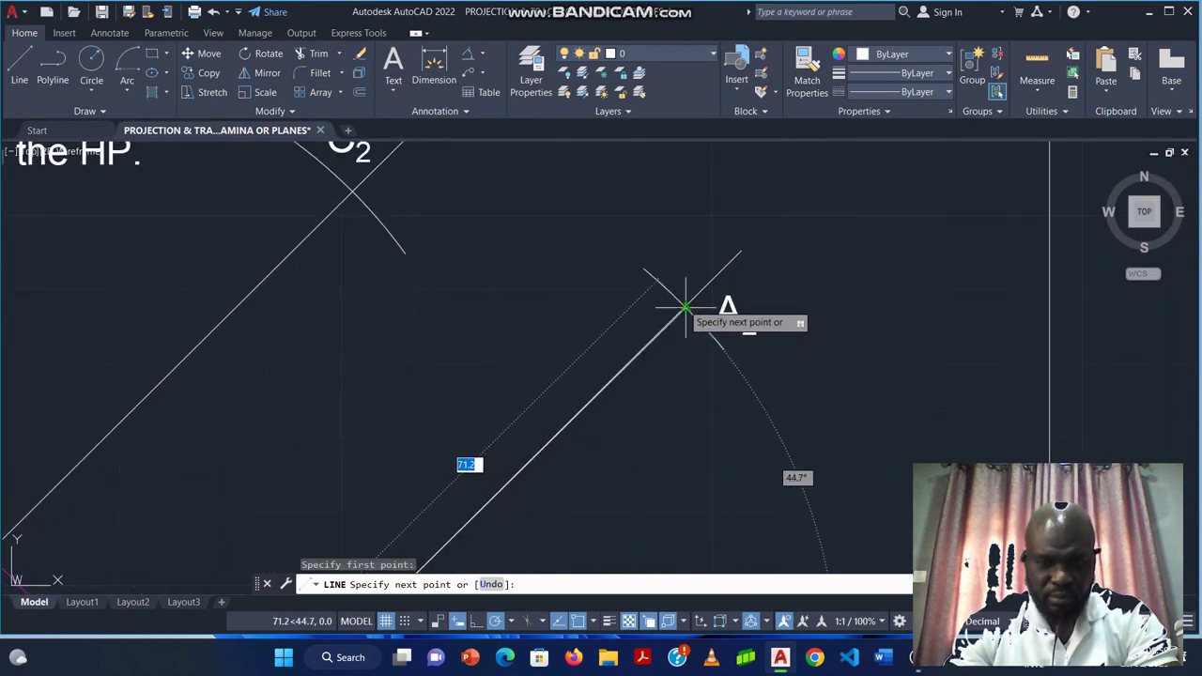
pyautogui.scroll(3, 686, 306)
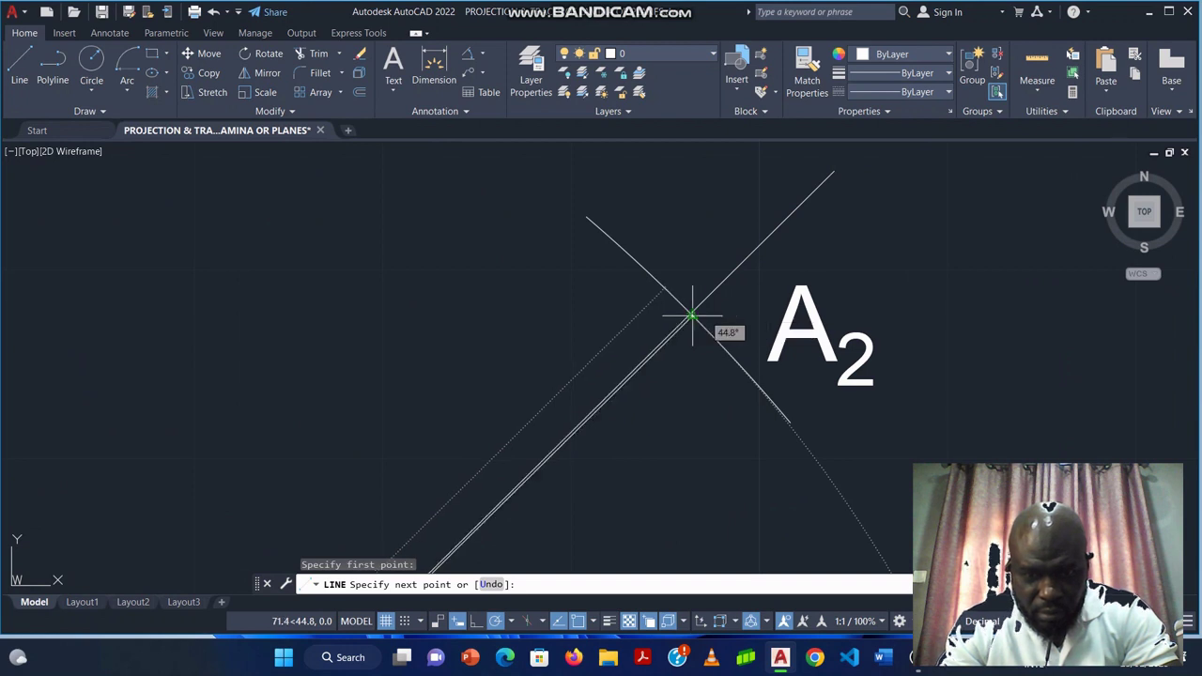
pyautogui.scroll(3, 689, 315)
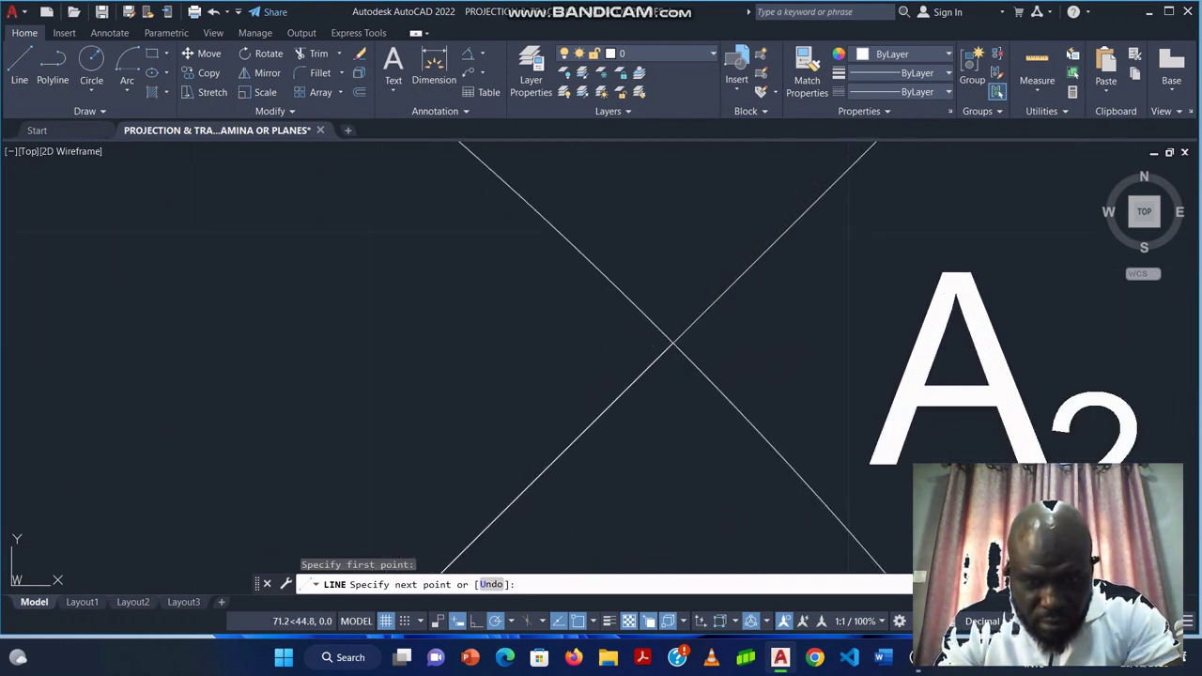
pyautogui.click(672, 343)
# Draw the side from C2 to B2, closing triangle A2B2C2.
pyautogui.scroll(-4, 609, 340)
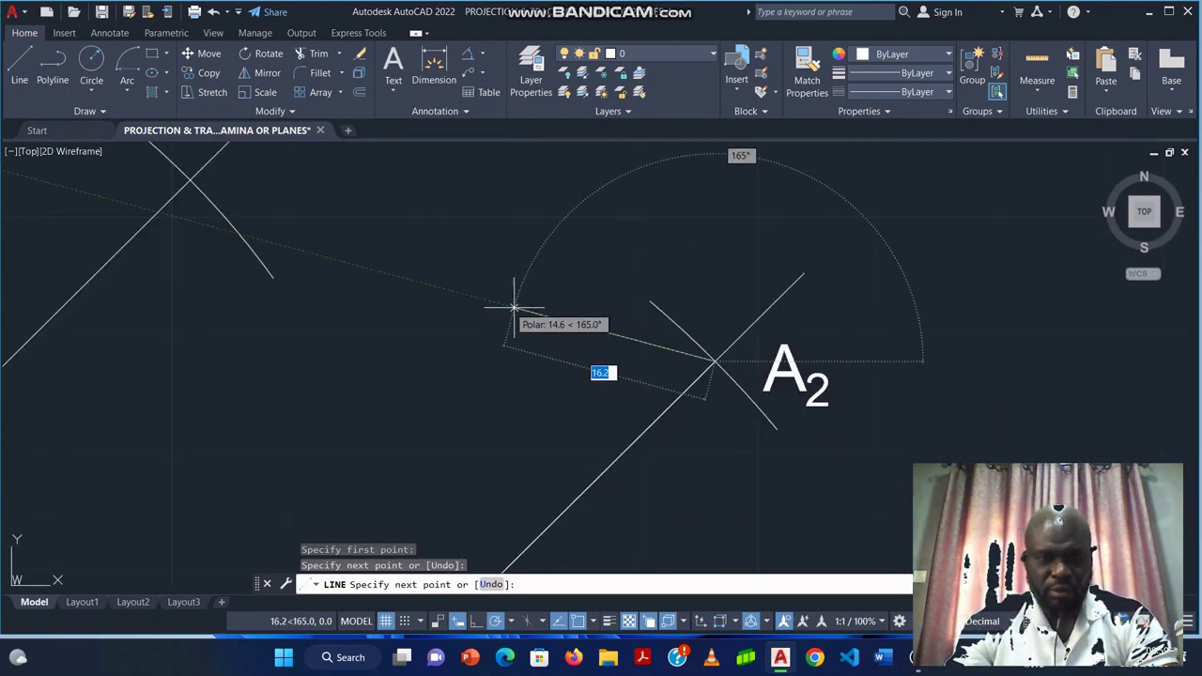
pyautogui.moveTo(240, 171); pyautogui.dragTo(275, 274, button='middle')
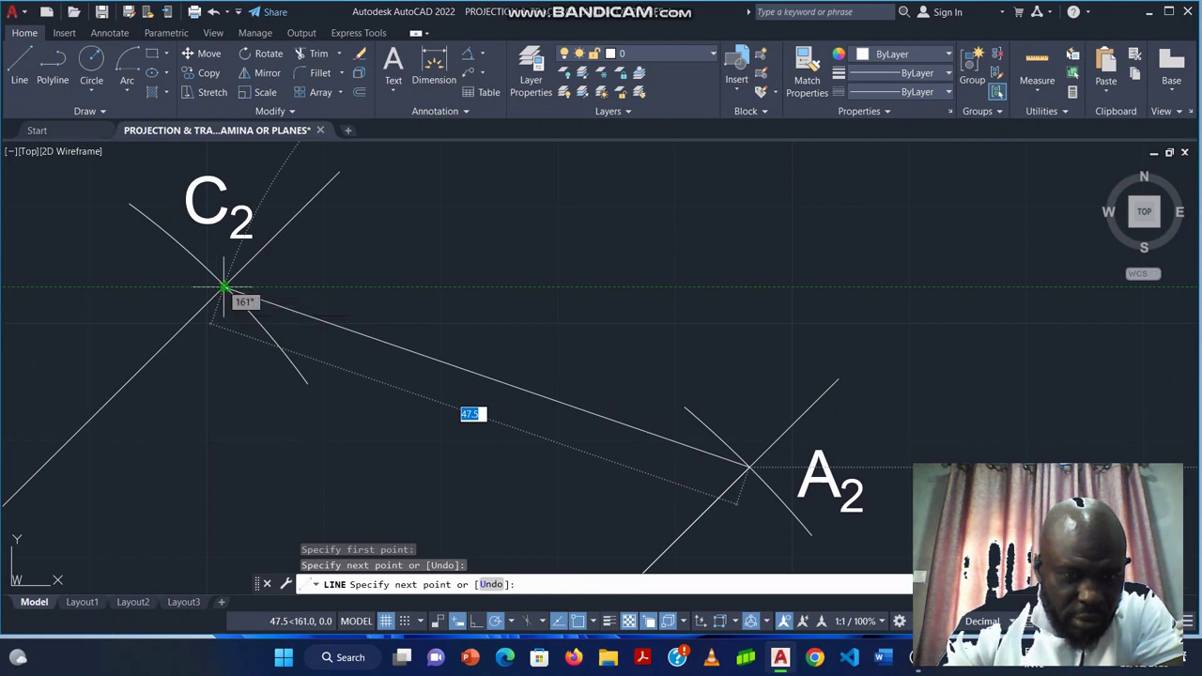
pyautogui.scroll(2, 252, 274)
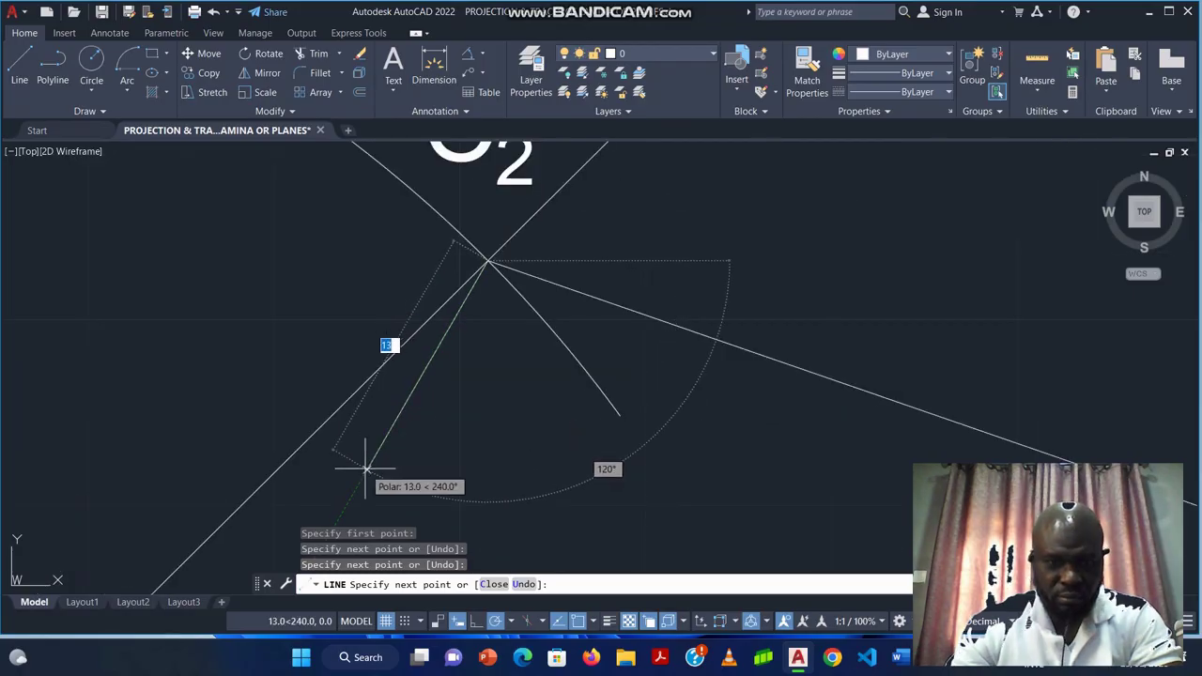
pyautogui.scroll(-2, 532, 273)
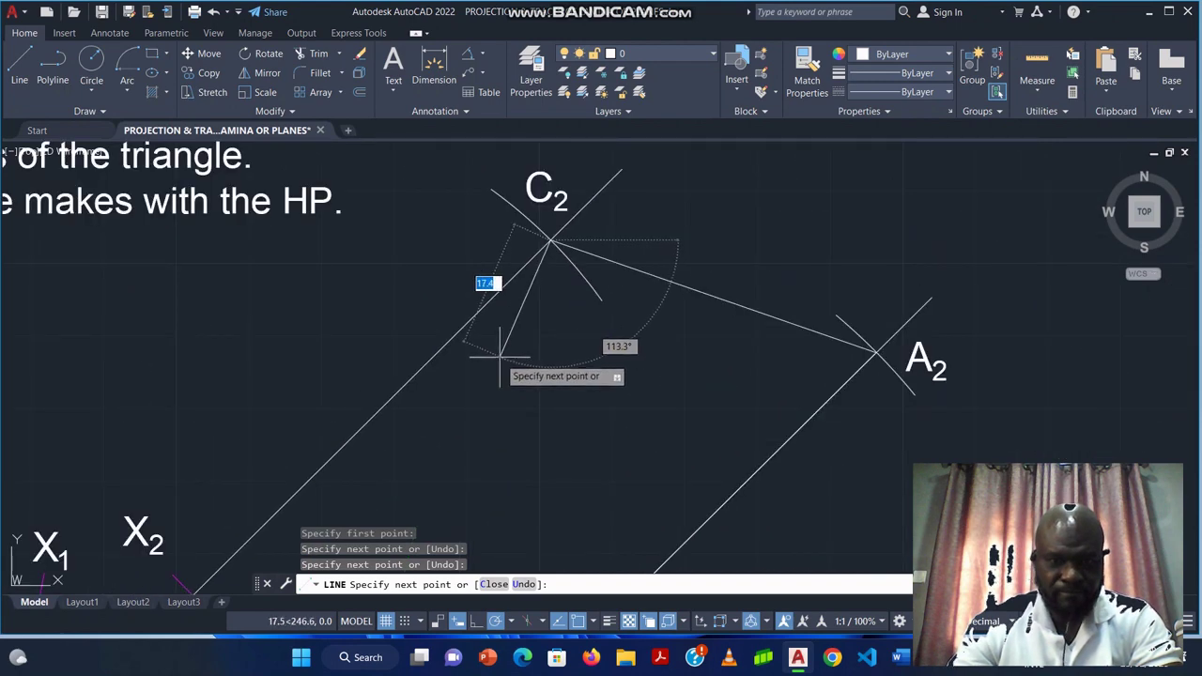
pyautogui.scroll(-2, 500, 357)
pyautogui.moveTo(429, 424); pyautogui.dragTo(376, 235, button='middle')
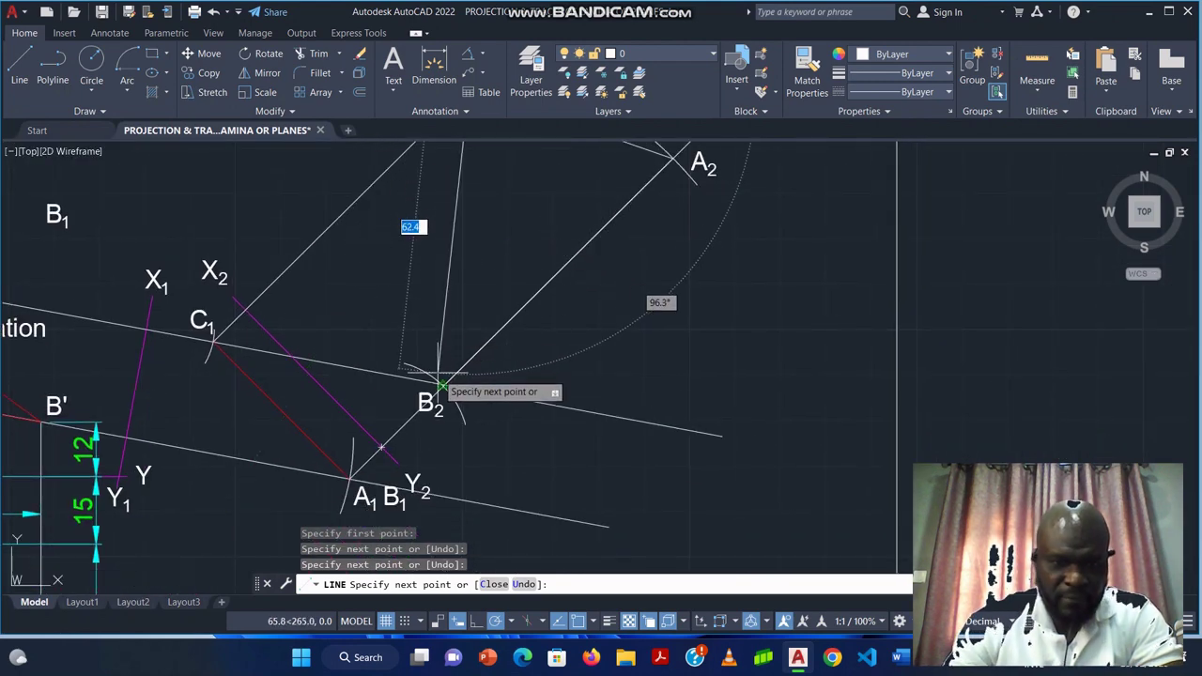
pyautogui.scroll(4, 440, 380)
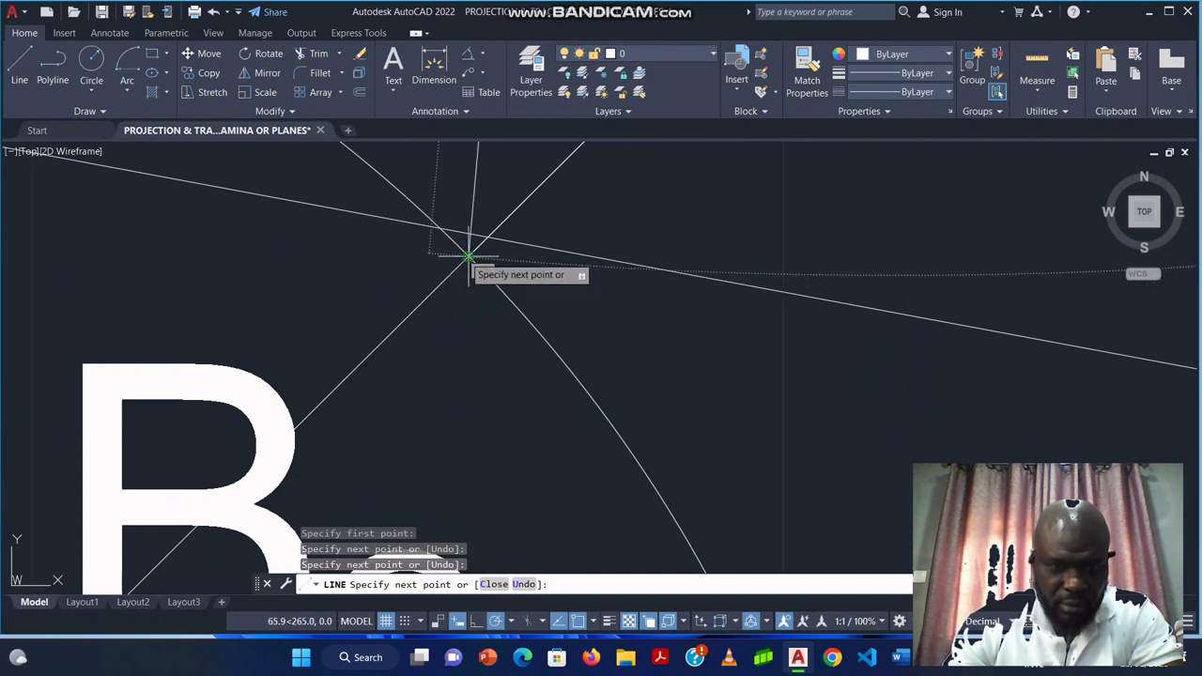
pyautogui.click(469, 255)
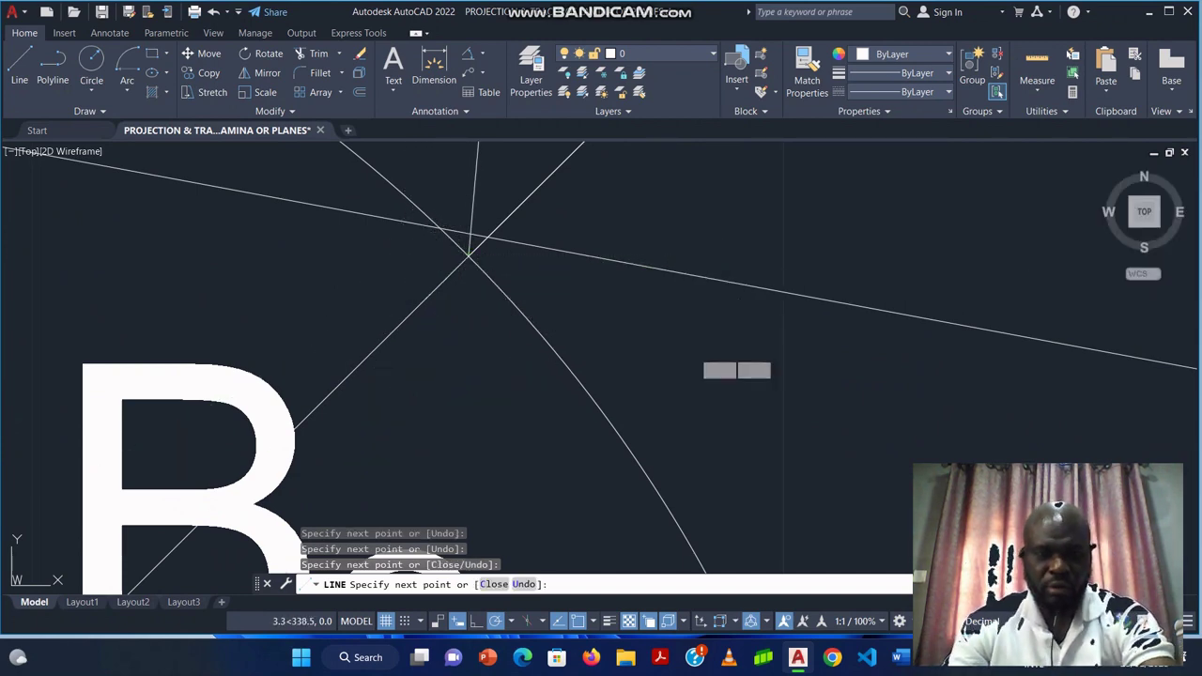
pyautogui.press('Escape')
pyautogui.scroll(-6, 638, 465)
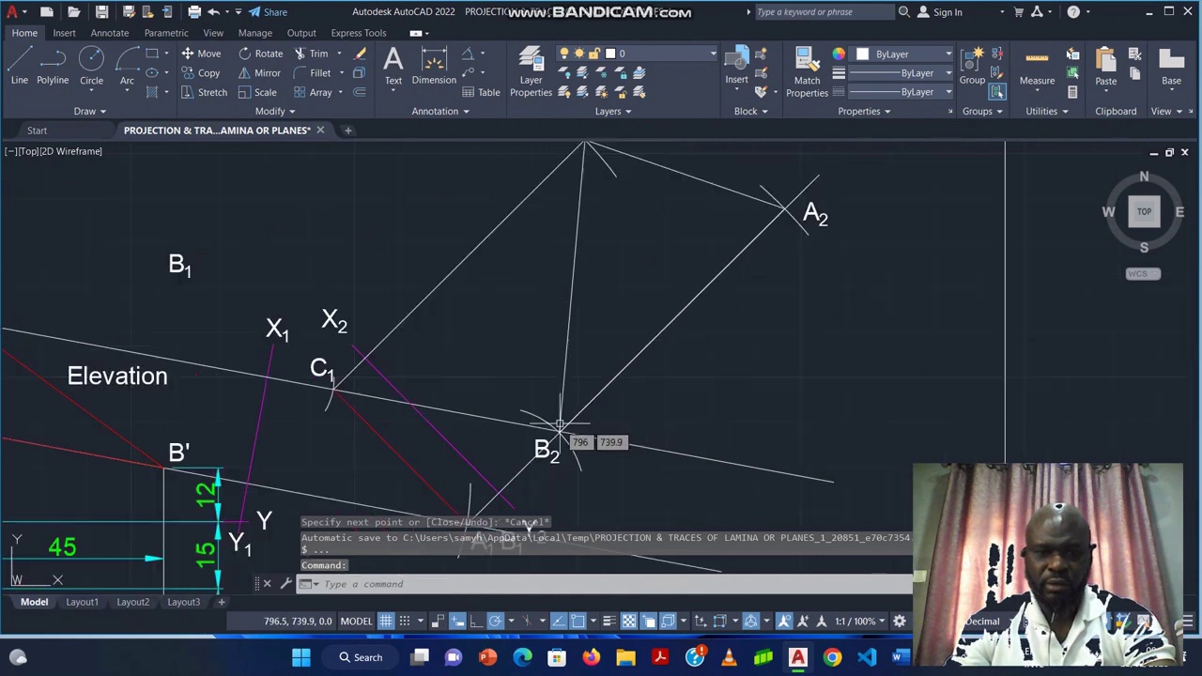
# Move sides C2–A2, C2–B2 and A2–B2 onto the red Outline2 layer.
pyautogui.scroll(-3, 560, 426)
pyautogui.click(638, 270)
pyautogui.click(593, 316)
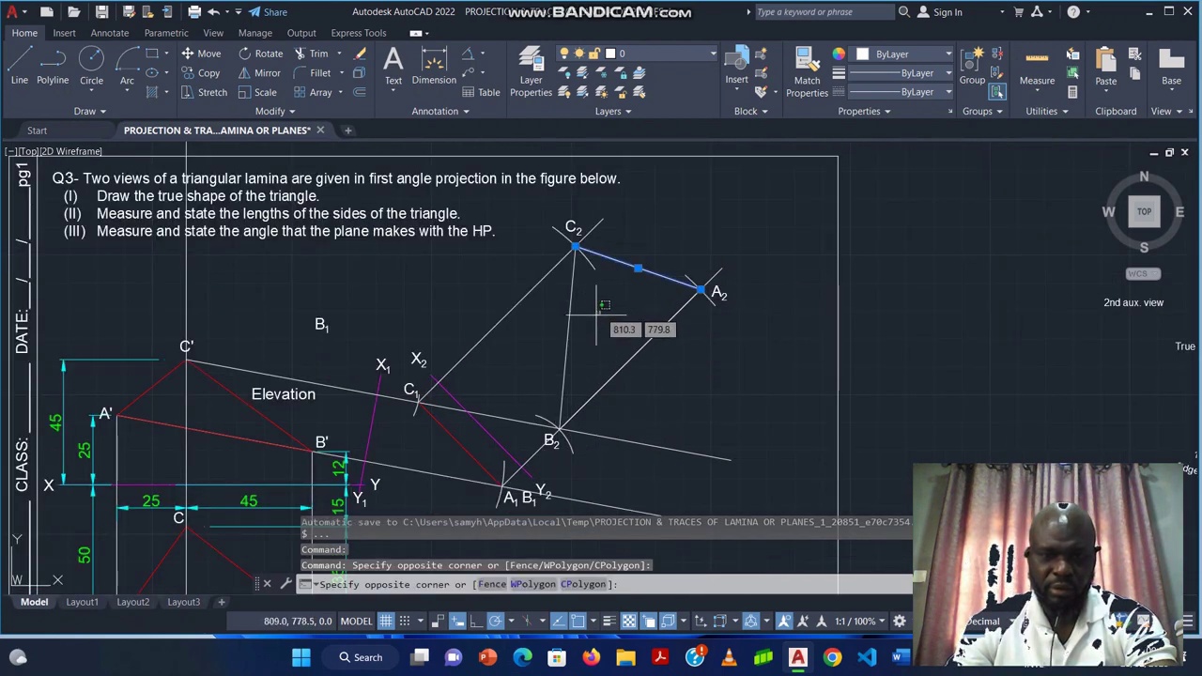
pyautogui.click(524, 368)
pyautogui.click(612, 388)
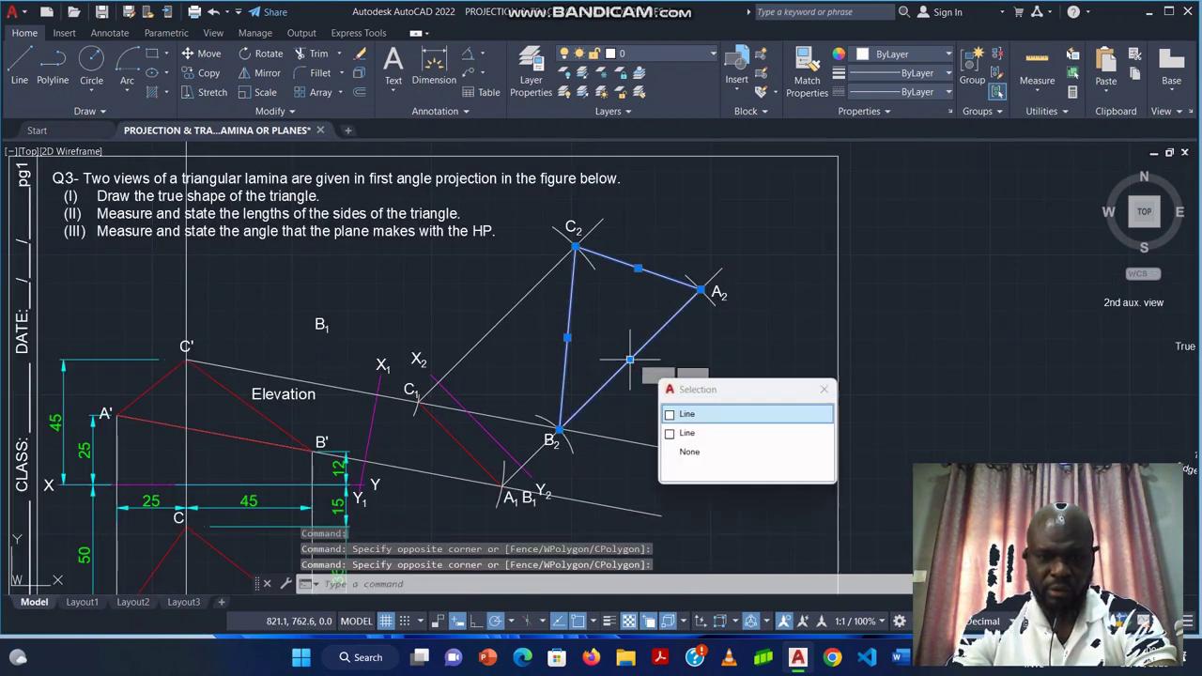
pyautogui.click(702, 415)
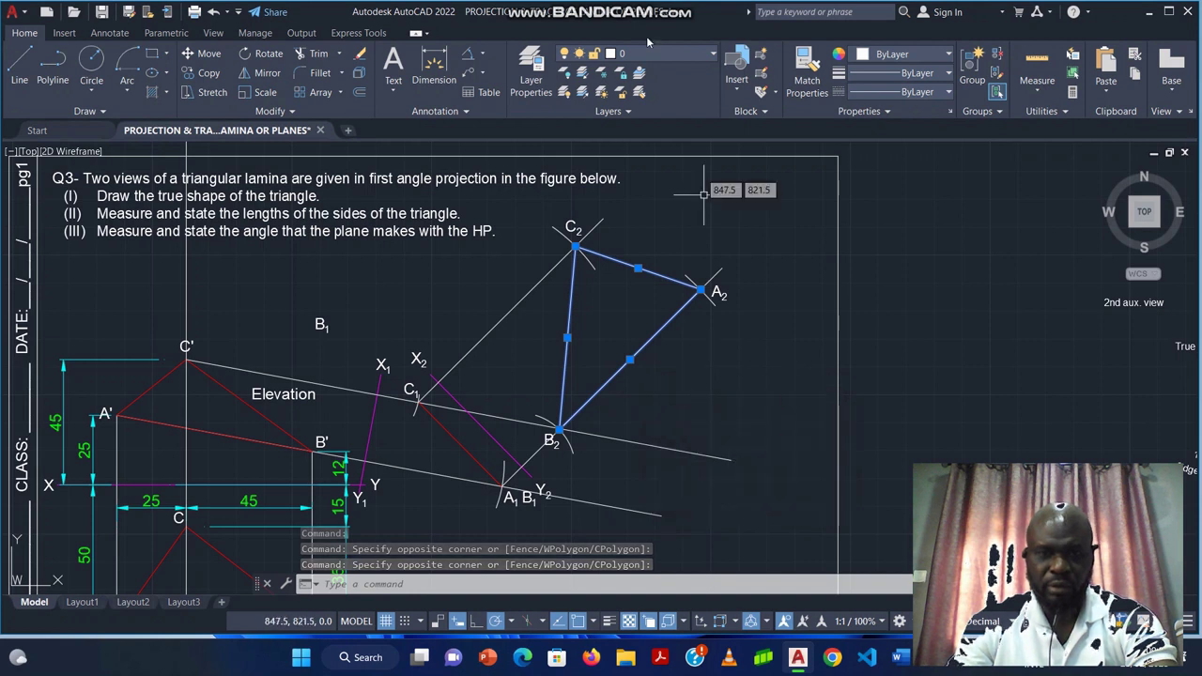
pyautogui.click(637, 54)
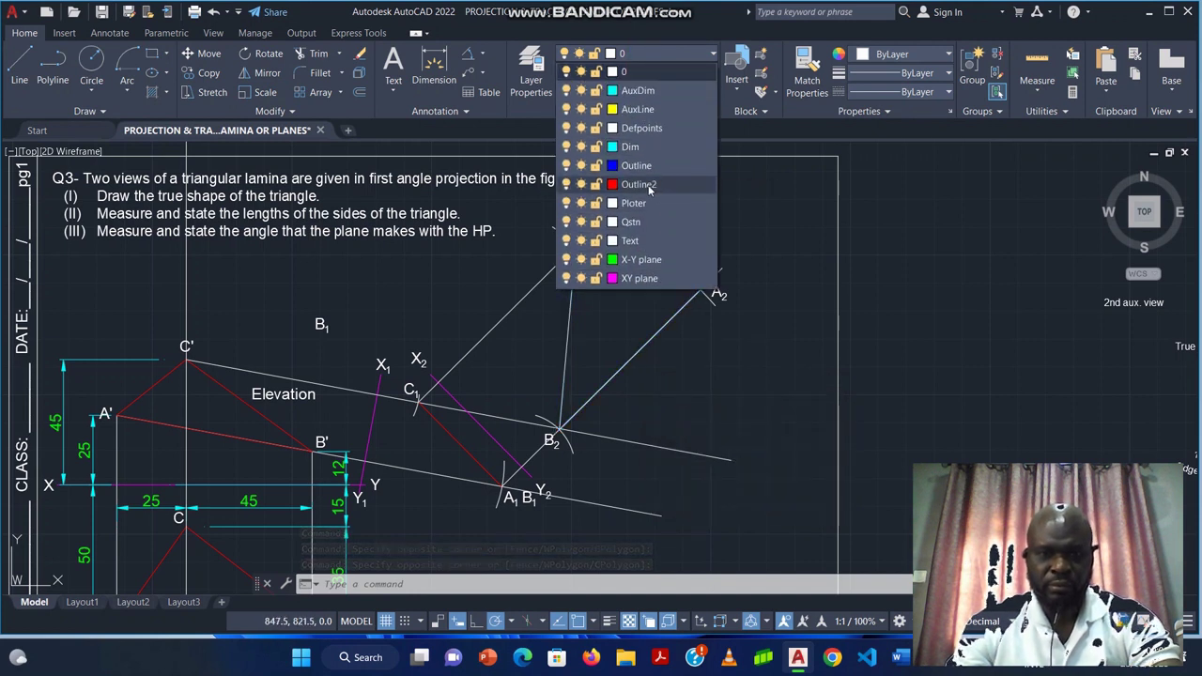
pyautogui.click(653, 186)
pyautogui.press('Escape')
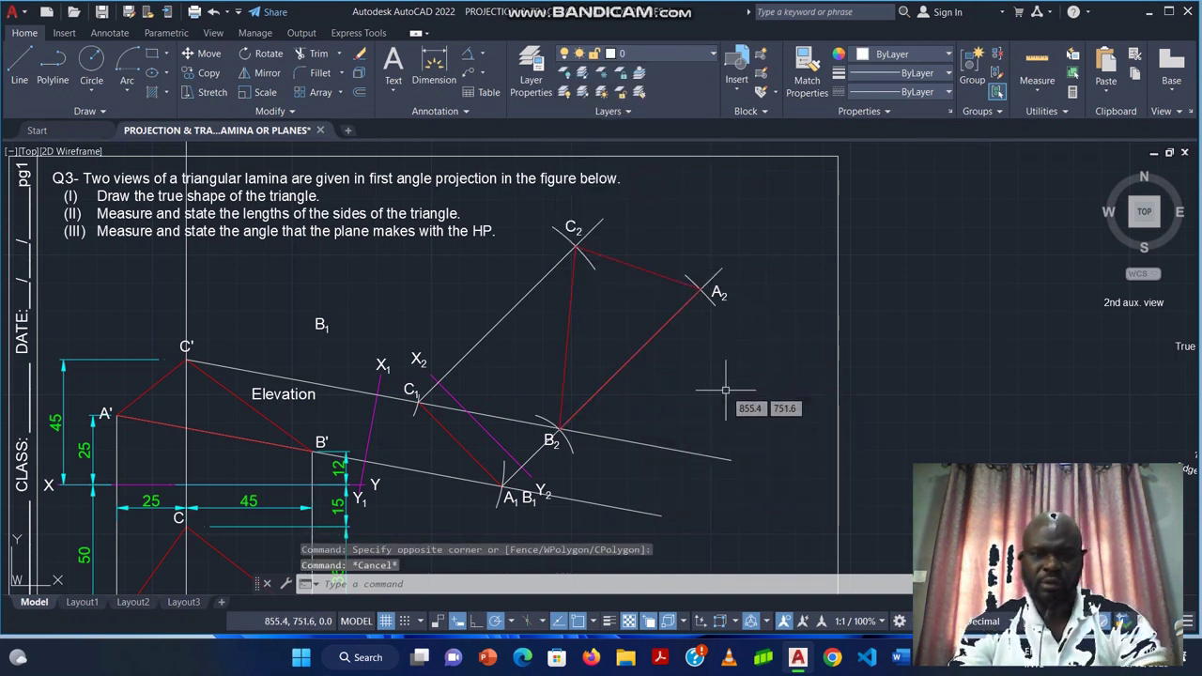
pyautogui.moveTo(701, 403)
pyautogui.mouseDown(button='middle')
pyautogui.moveTo(640, 350)
pyautogui.moveTo(652, 350)
pyautogui.mouseUp(button='middle')
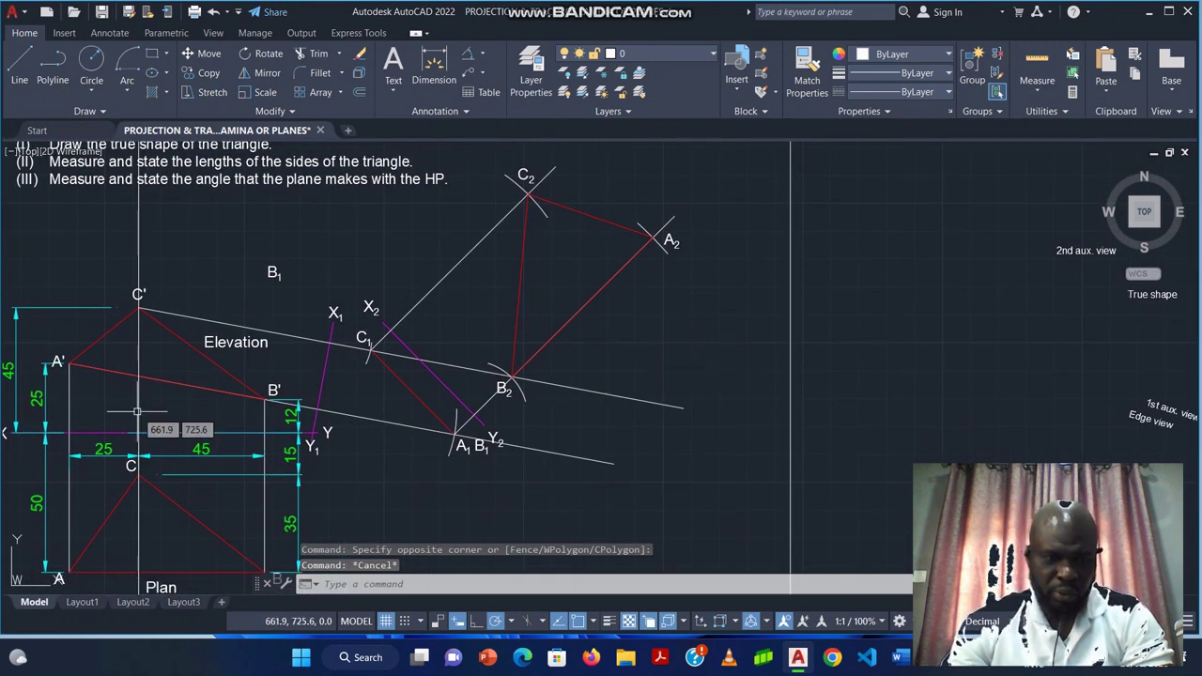
pyautogui.click(434, 66)
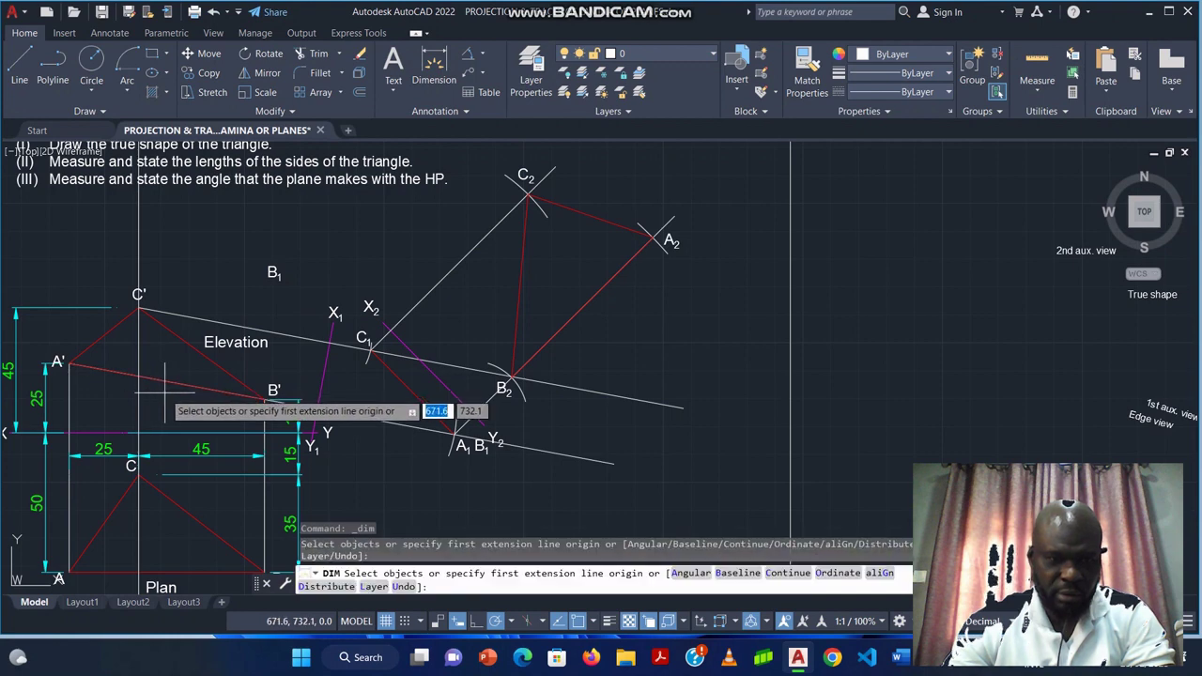
# Measure side A'–B', cancel the stray length edit and DIM, and zoom out to the sheet.
pyautogui.click(68, 363)
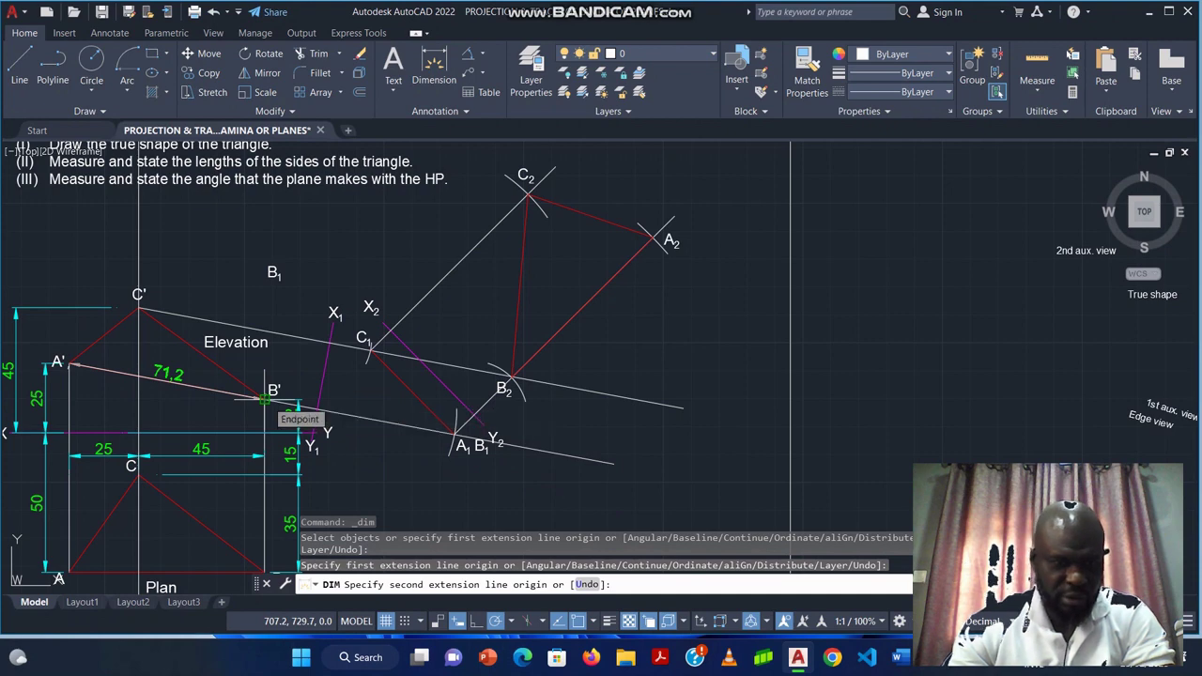
pyautogui.click(266, 399)
pyautogui.click(299, 415)
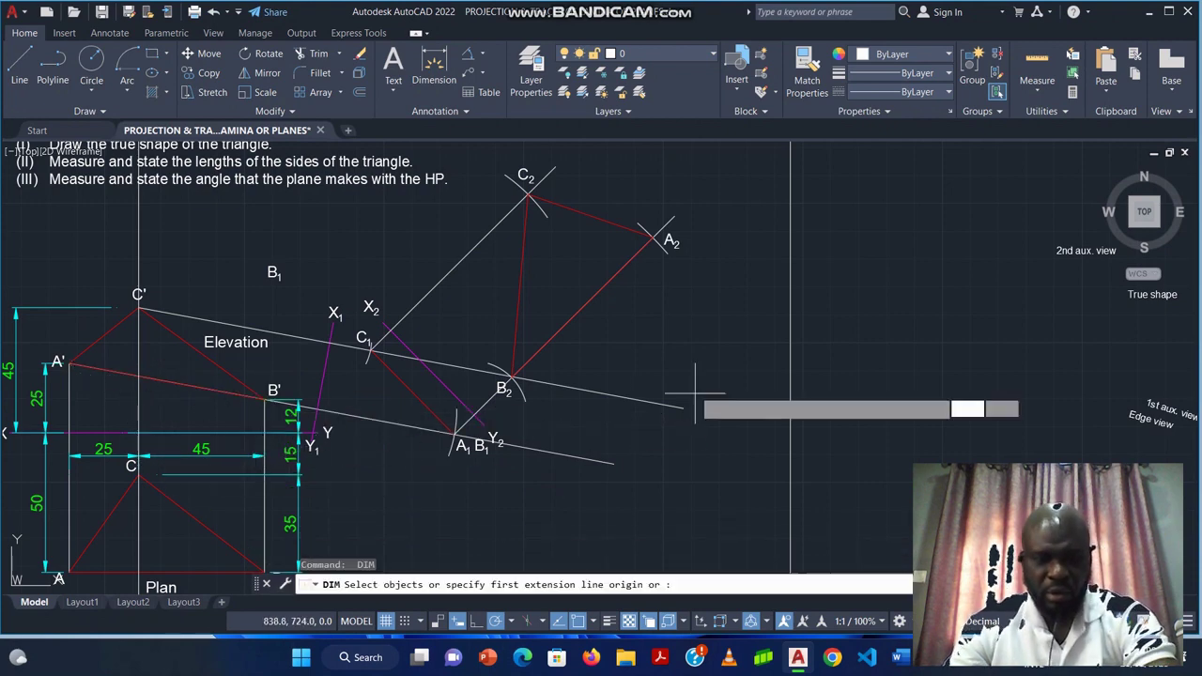
pyautogui.click(510, 378)
pyautogui.scroll(8, 510, 378)
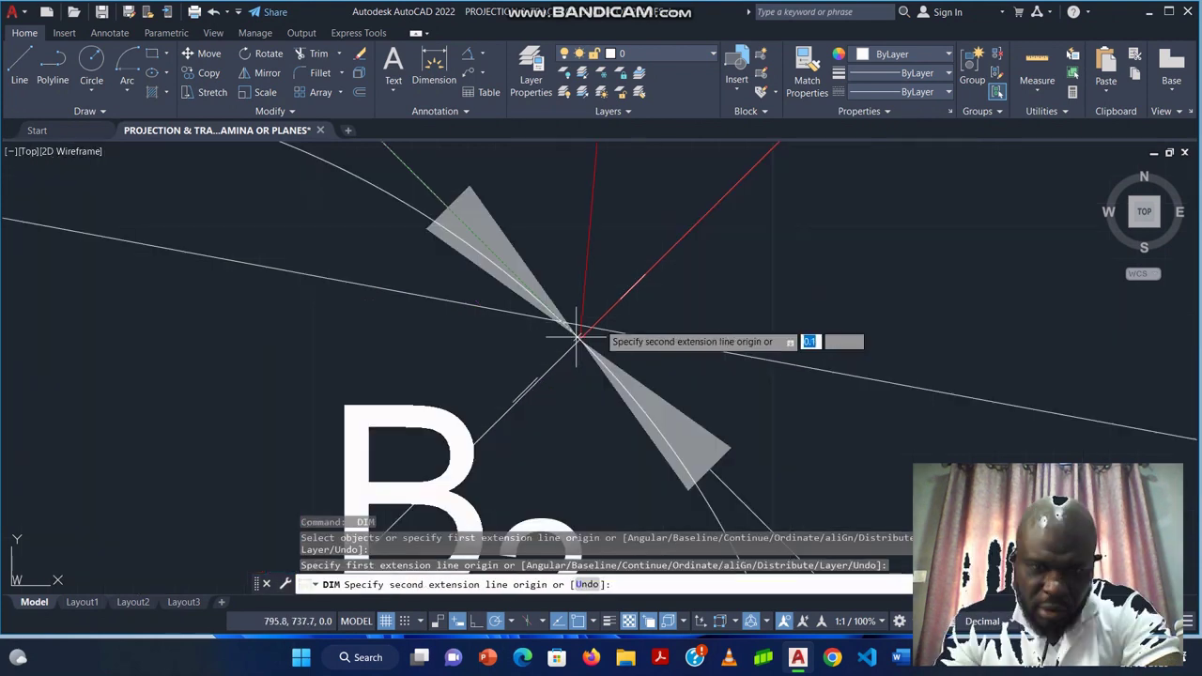
pyautogui.scroll(-8, 753, 223)
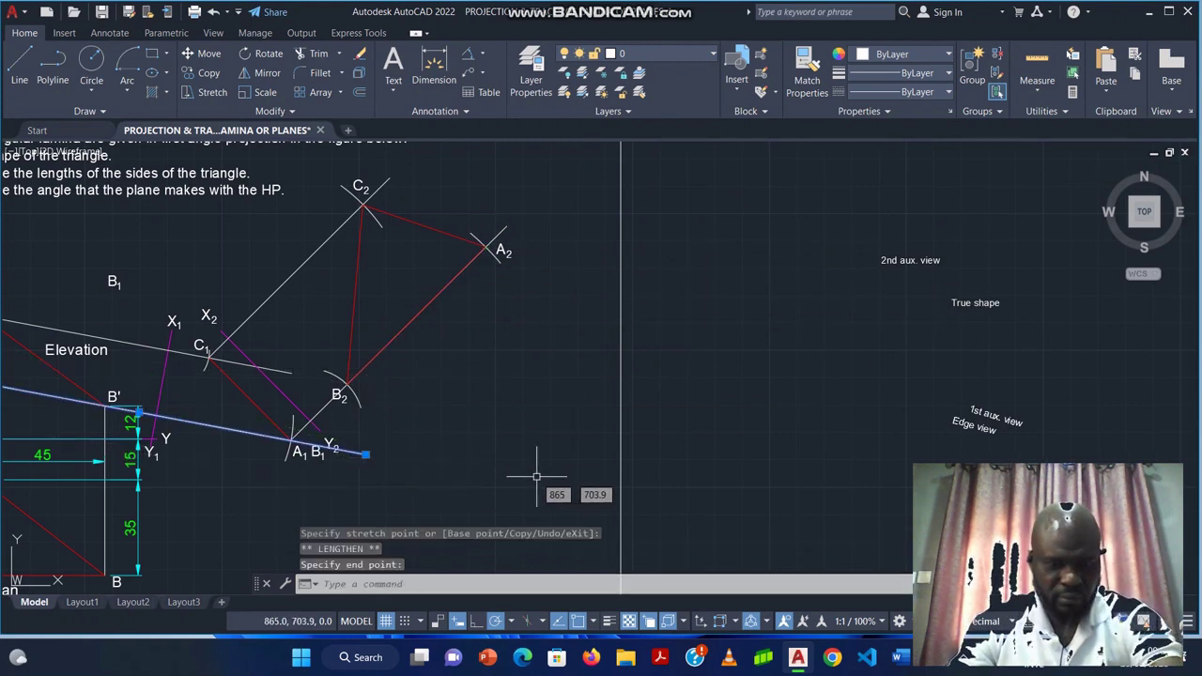
pyautogui.press('Escape')
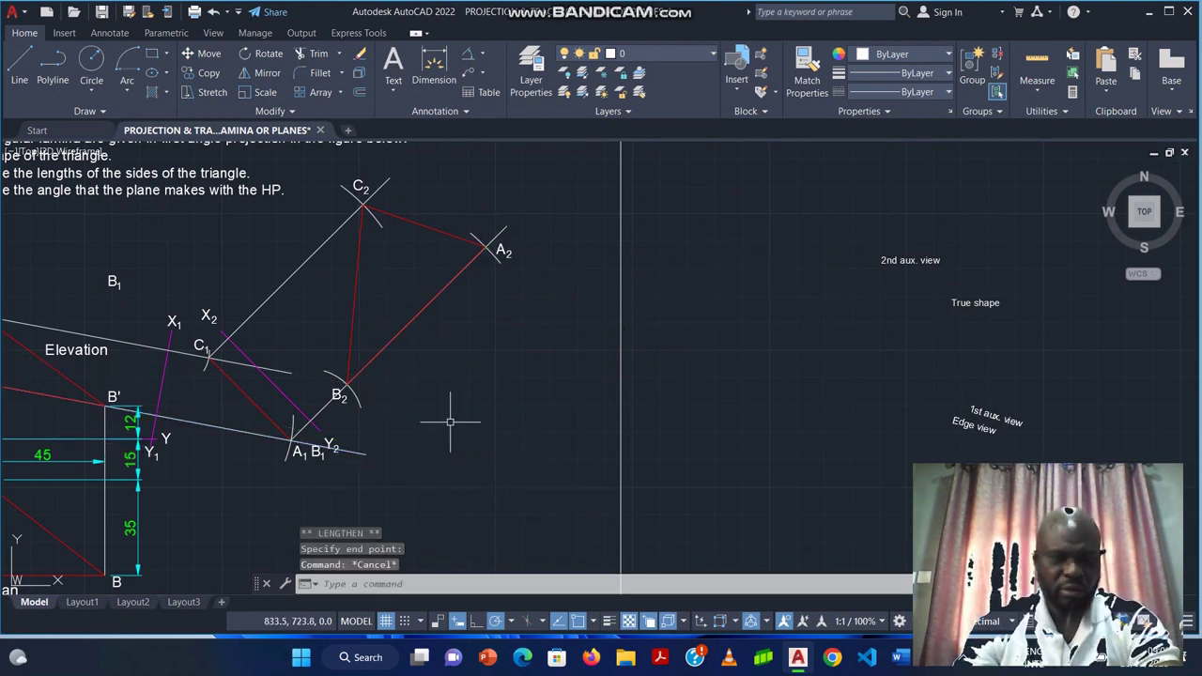
pyautogui.moveTo(474, 442); pyautogui.dragTo(485, 465, button='middle')
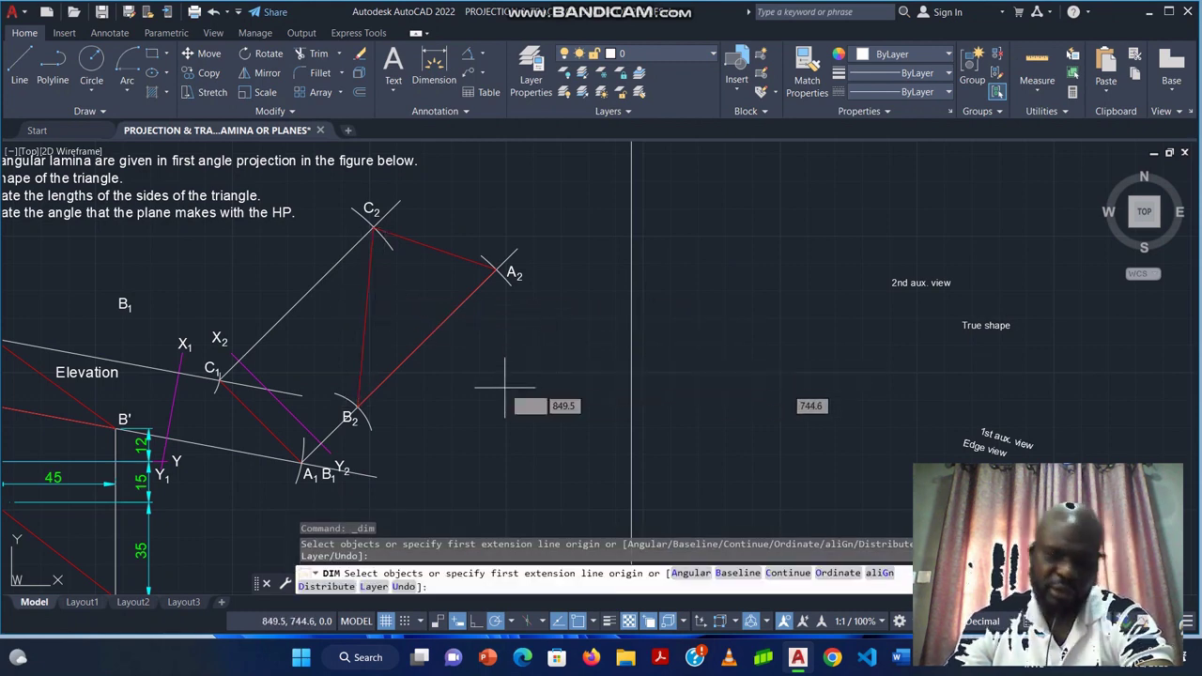
pyautogui.press('Escape')
pyautogui.scroll(-2, 497, 402)
pyautogui.moveTo(483, 411); pyautogui.dragTo(521, 348, button='middle')
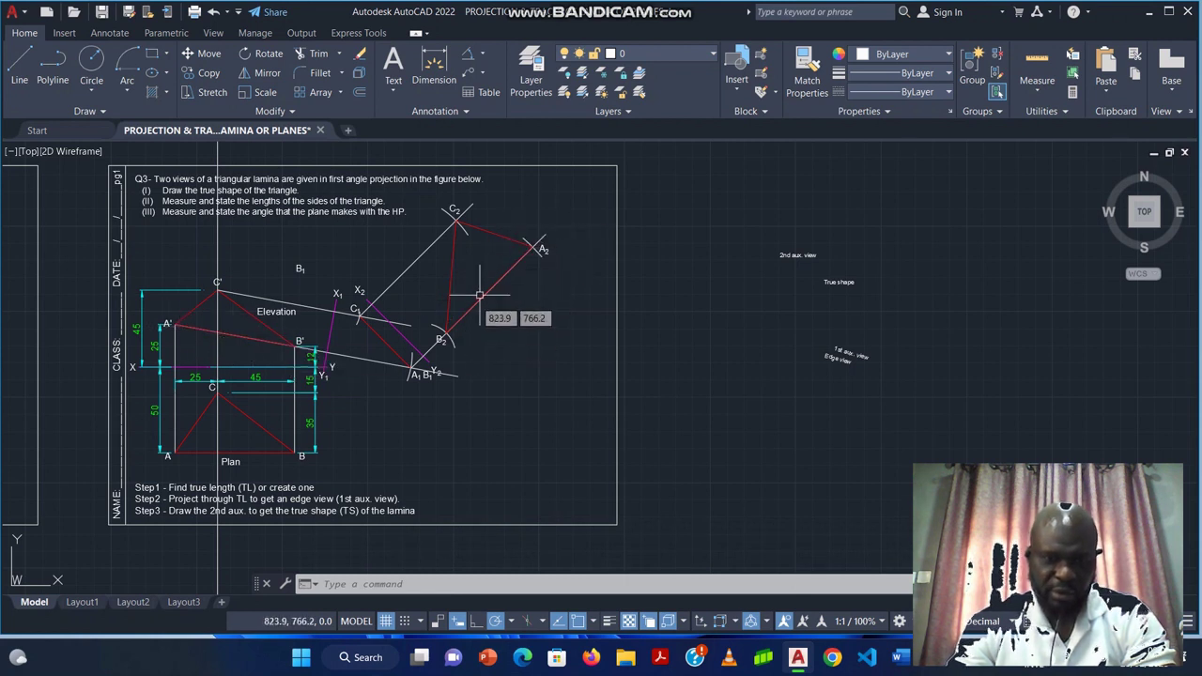
# Move the 'True shape' label inside the triangle and recentre the finished sheet.
pyautogui.click(846, 282)
pyautogui.click(845, 282)
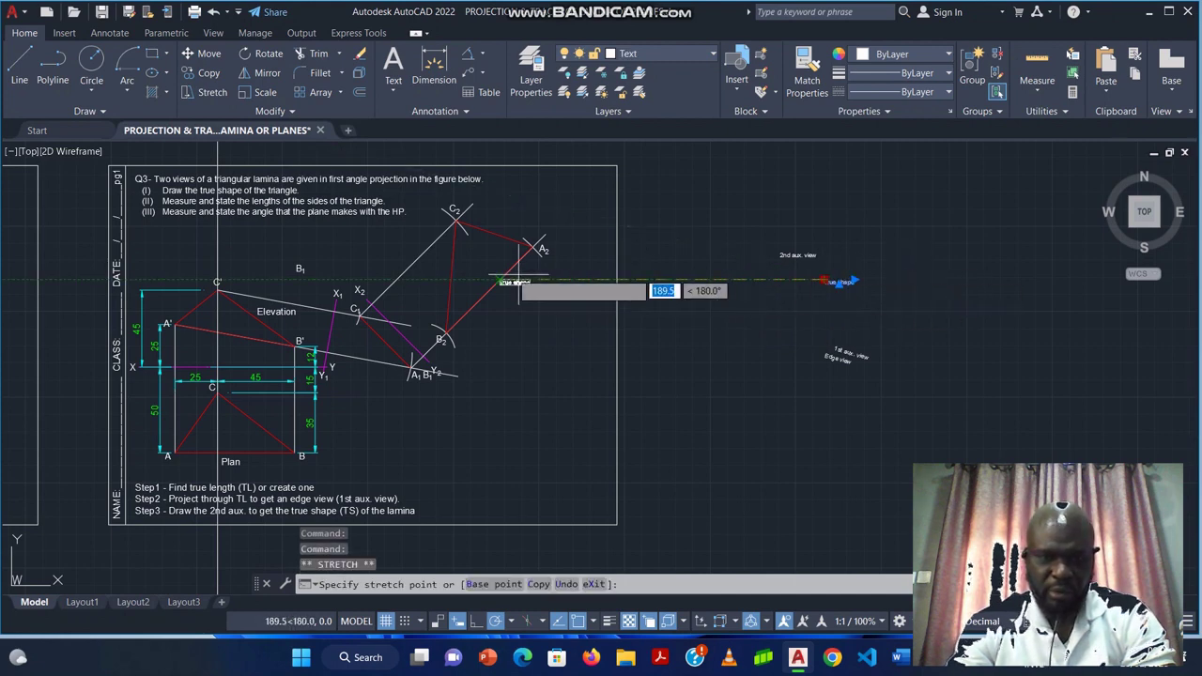
pyautogui.click(479, 267)
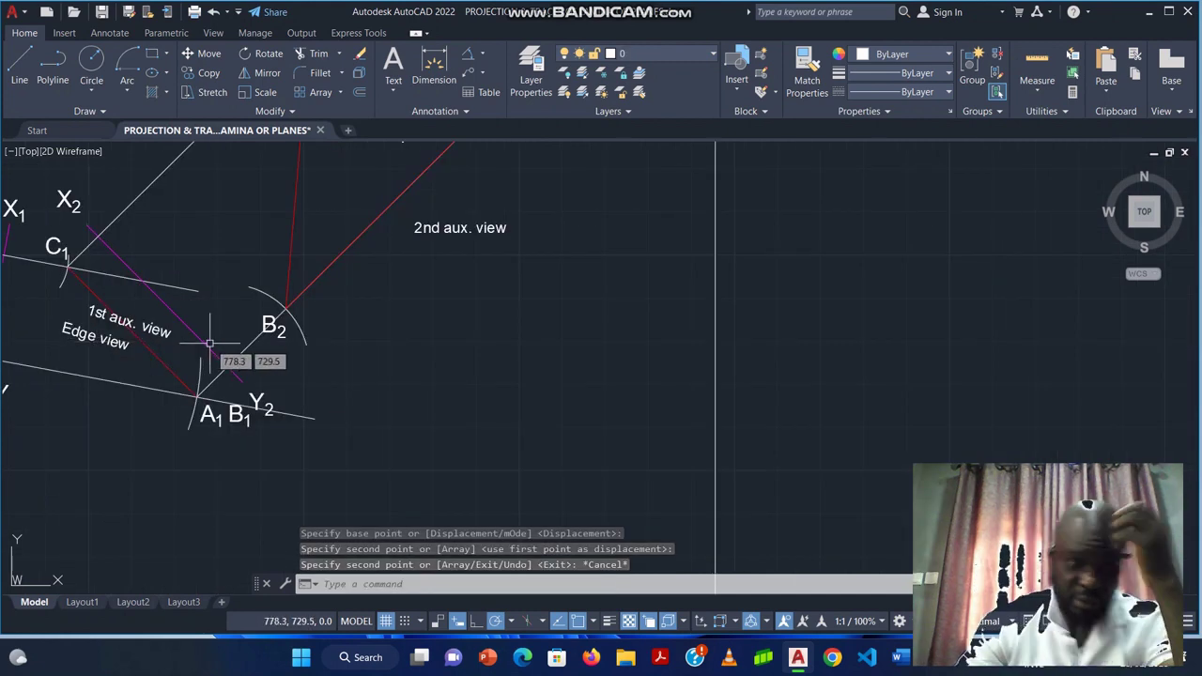
pyautogui.scroll(-3, 226, 385)
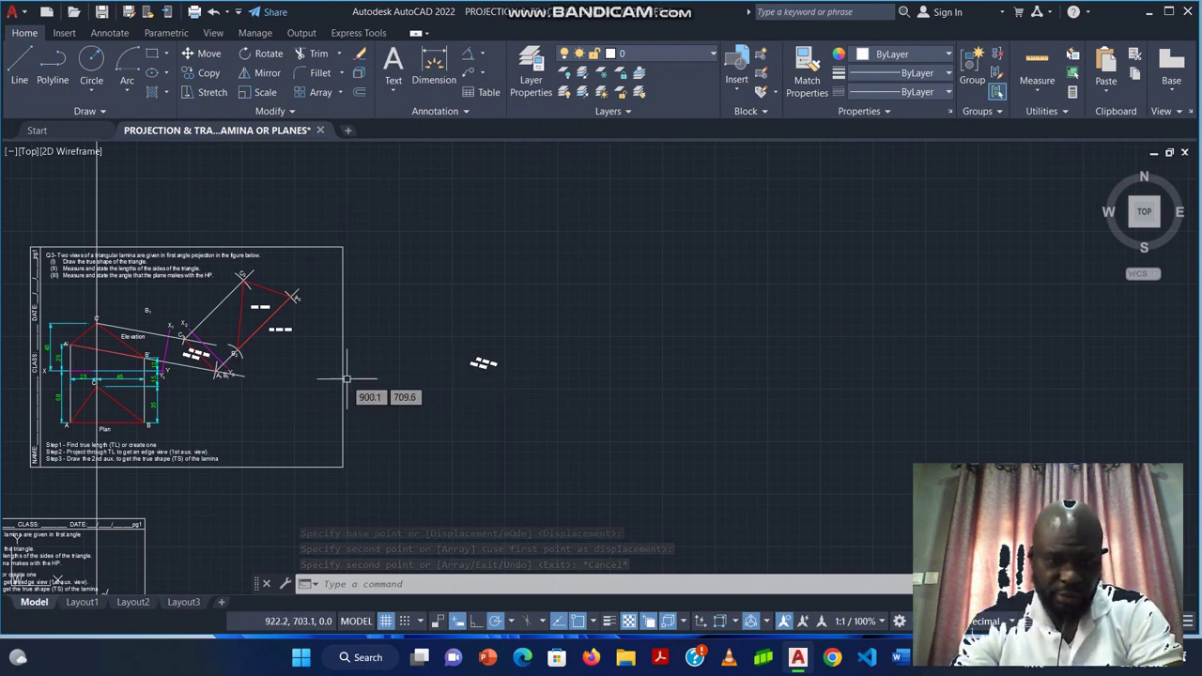
pyautogui.moveTo(344, 385); pyautogui.dragTo(671, 324, button='middle')
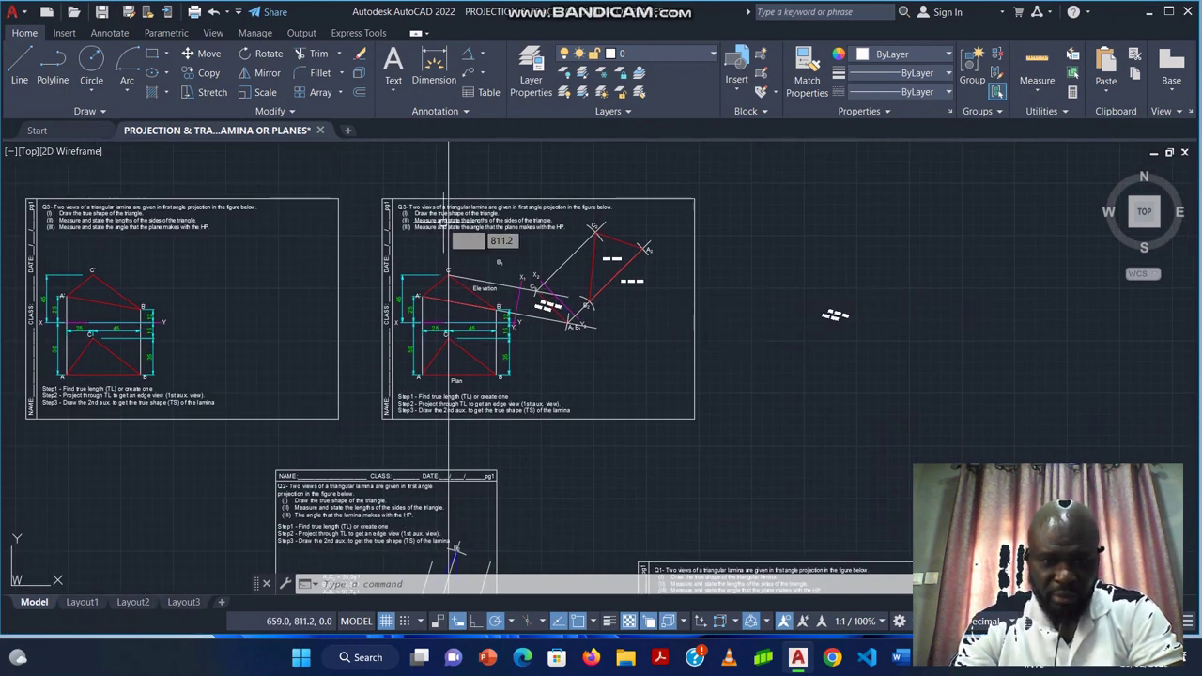
pyautogui.scroll(2, 450, 222)
pyautogui.scroll(2, 450, 233)
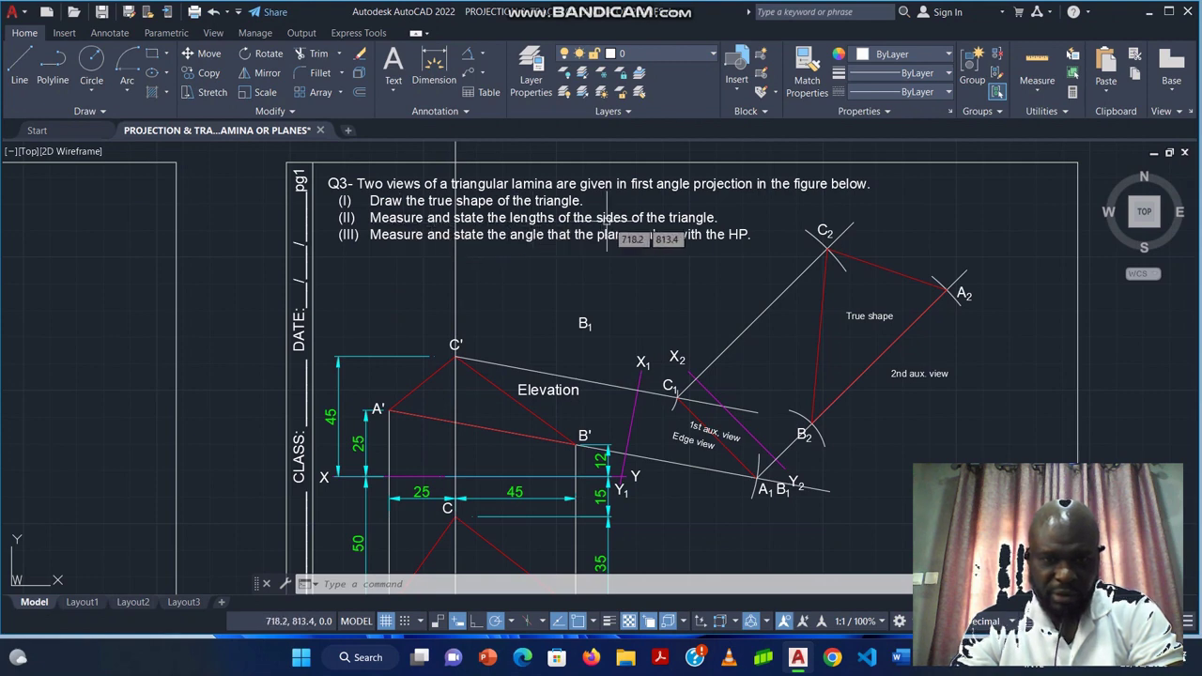
pyautogui.scroll(2, 401, 245)
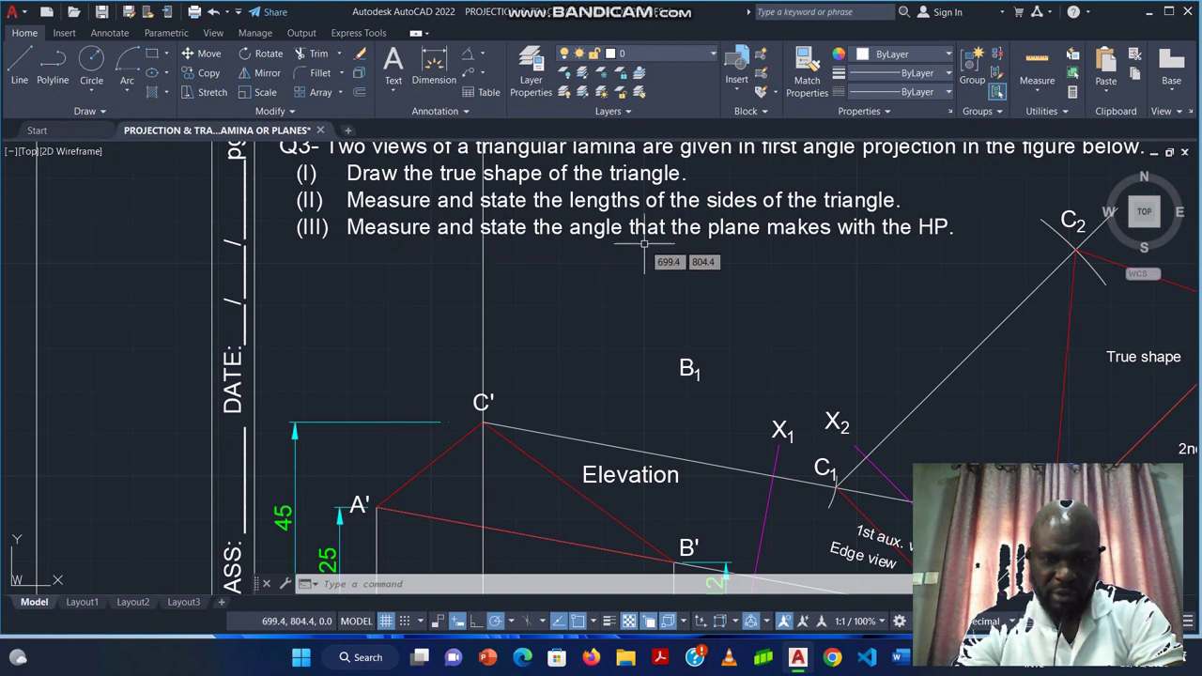
pyautogui.scroll(-5, 797, 240)
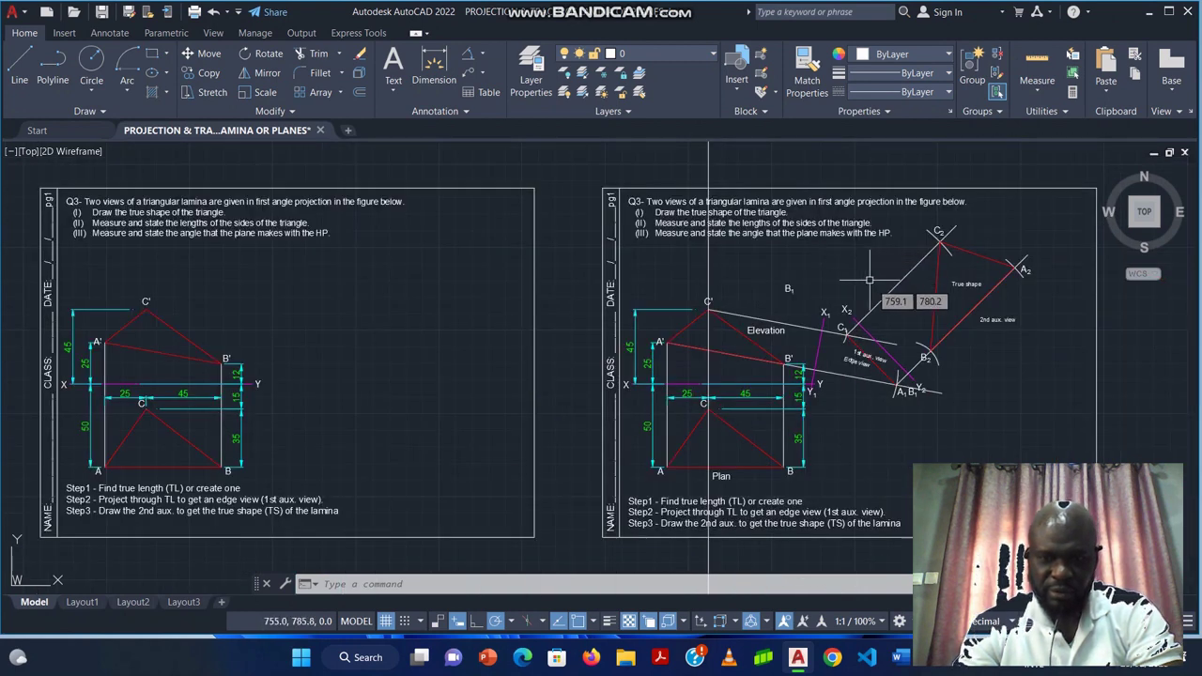
pyautogui.moveTo(879, 337); pyautogui.dragTo(537, 354, button='middle')
pyautogui.scroll(4, 536, 354)
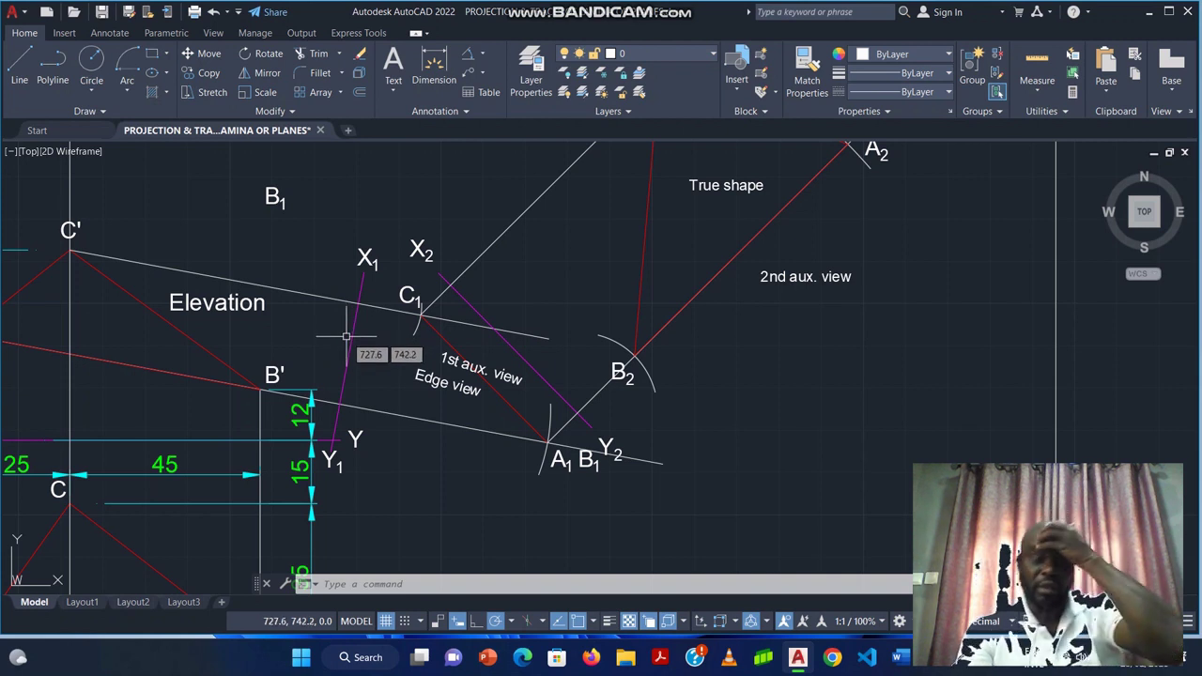
# Use DAN to dimension the 55° angle between X1Y1 and the edge view.
pyautogui.write('dan')
pyautogui.press('Return')
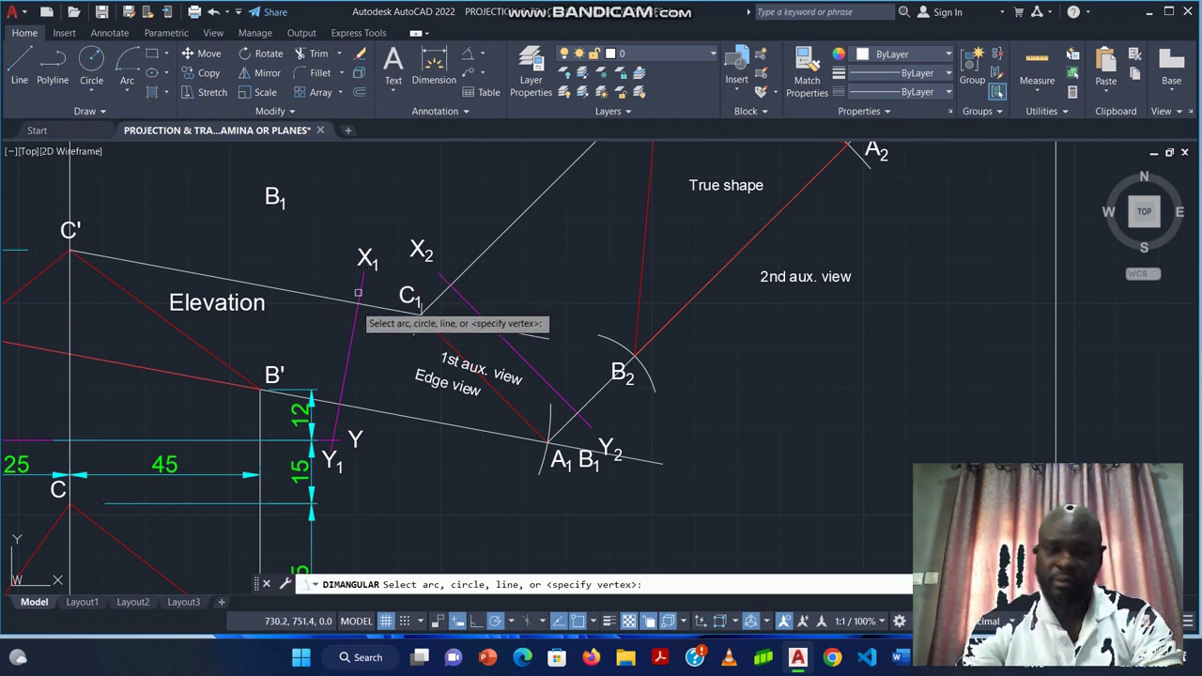
pyautogui.click(355, 325)
pyautogui.click(437, 336)
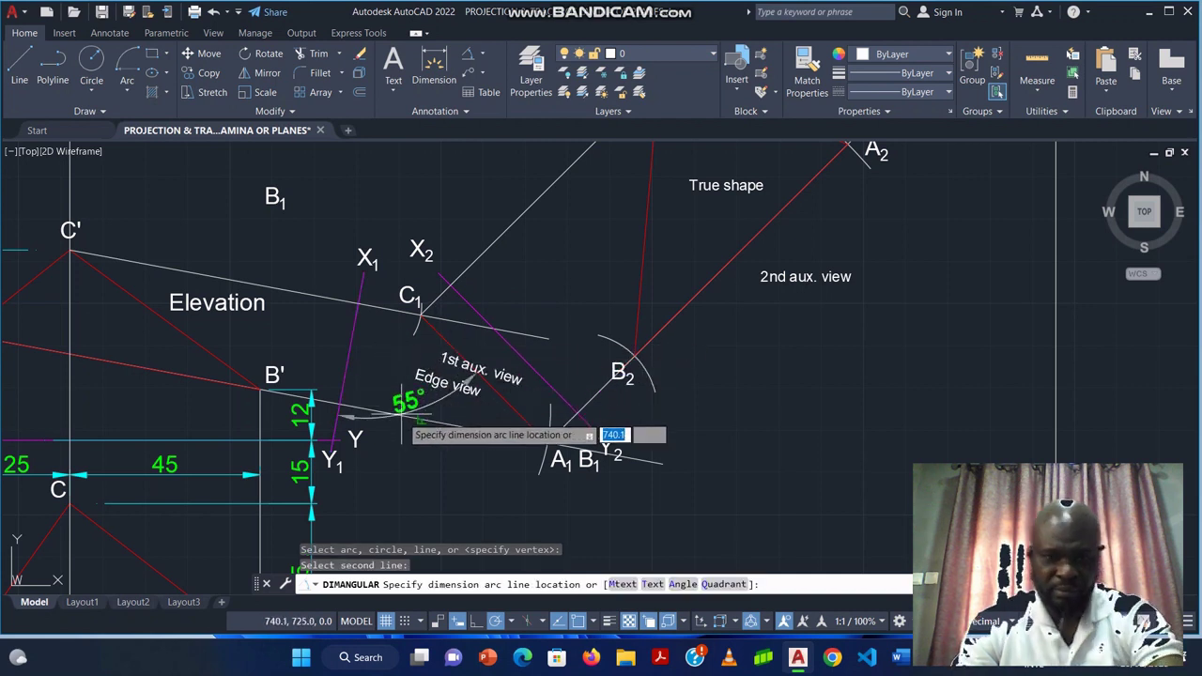
pyautogui.click(376, 357)
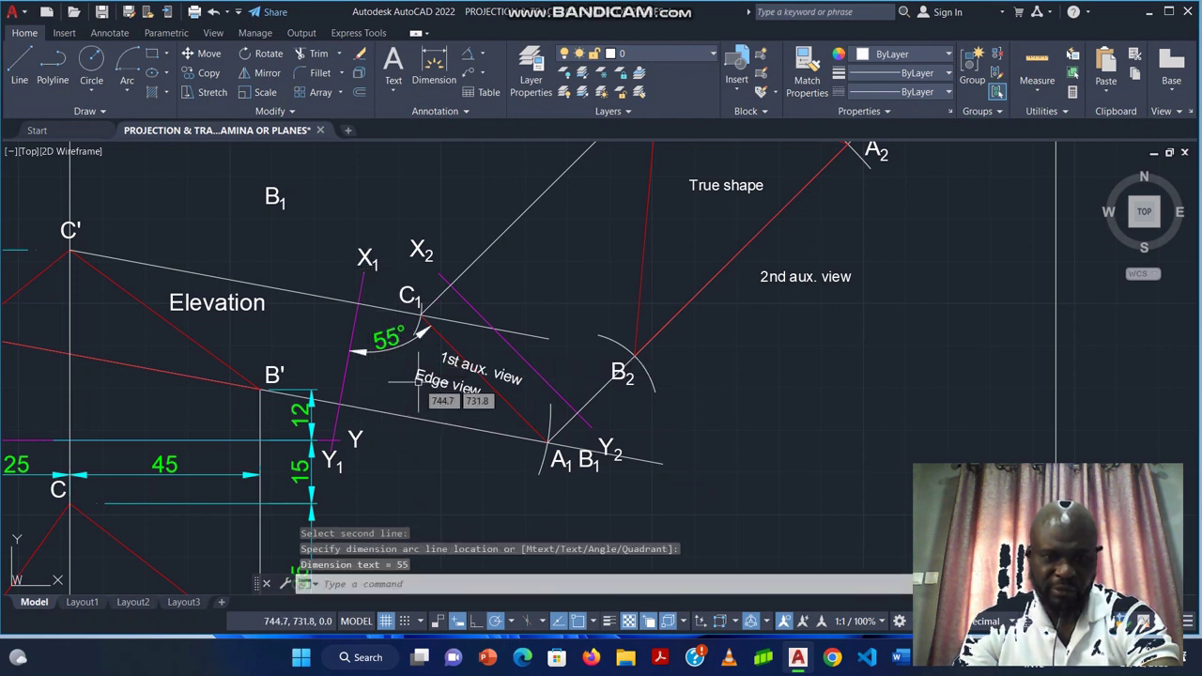
pyautogui.press('Escape')
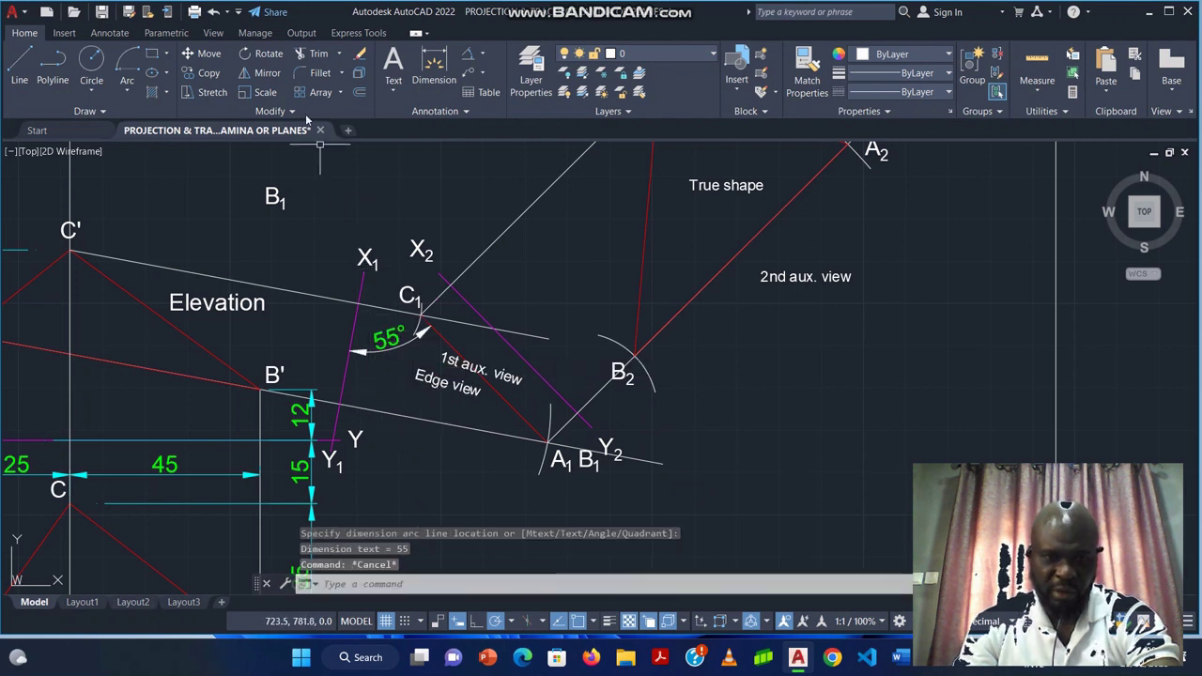
# Place another 55° angle dimension near the Edge view label, then delete it.
pyautogui.click(469, 57)
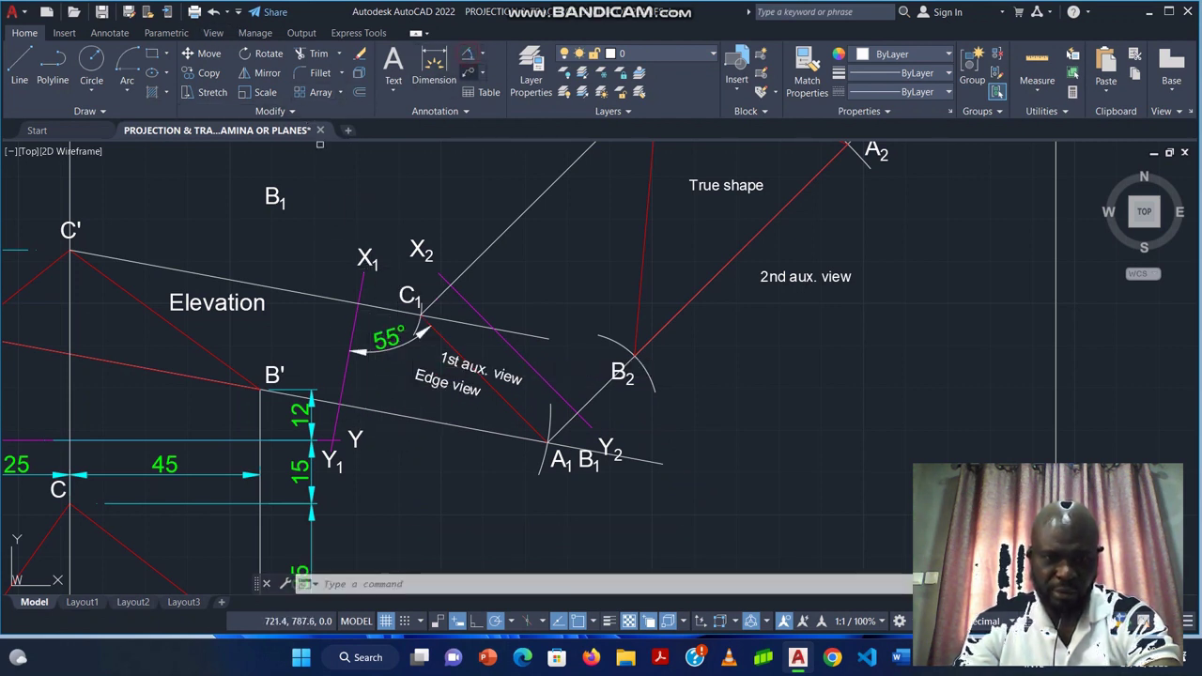
pyautogui.click(352, 324)
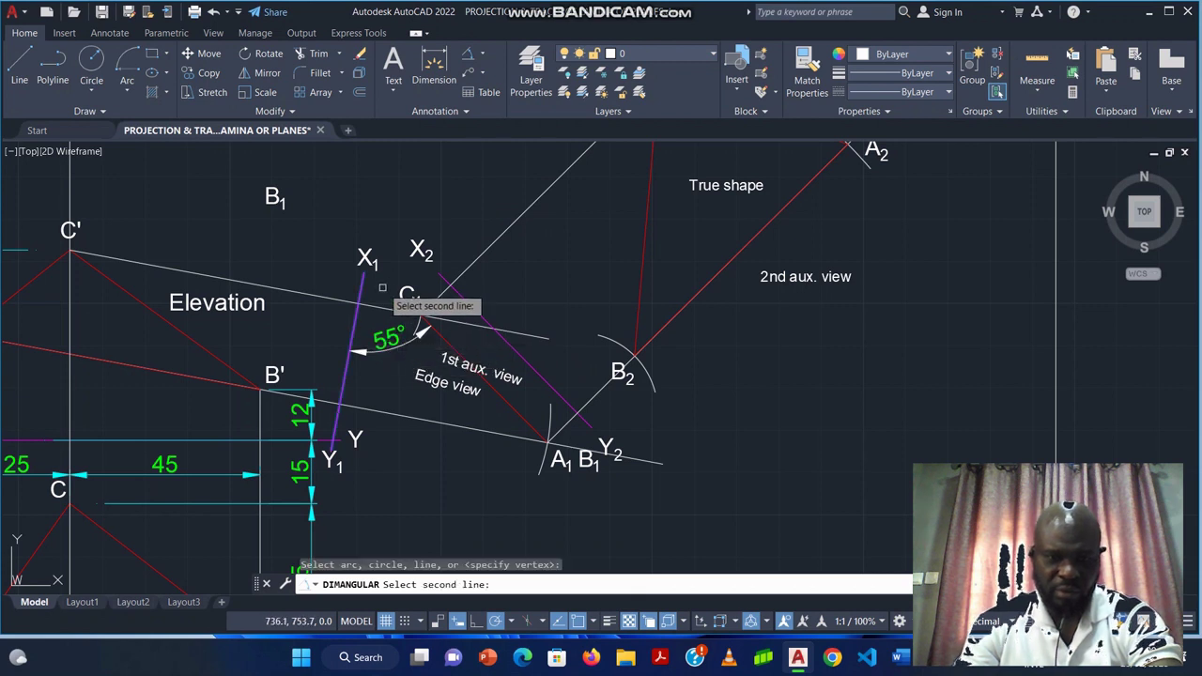
pyautogui.click(471, 304)
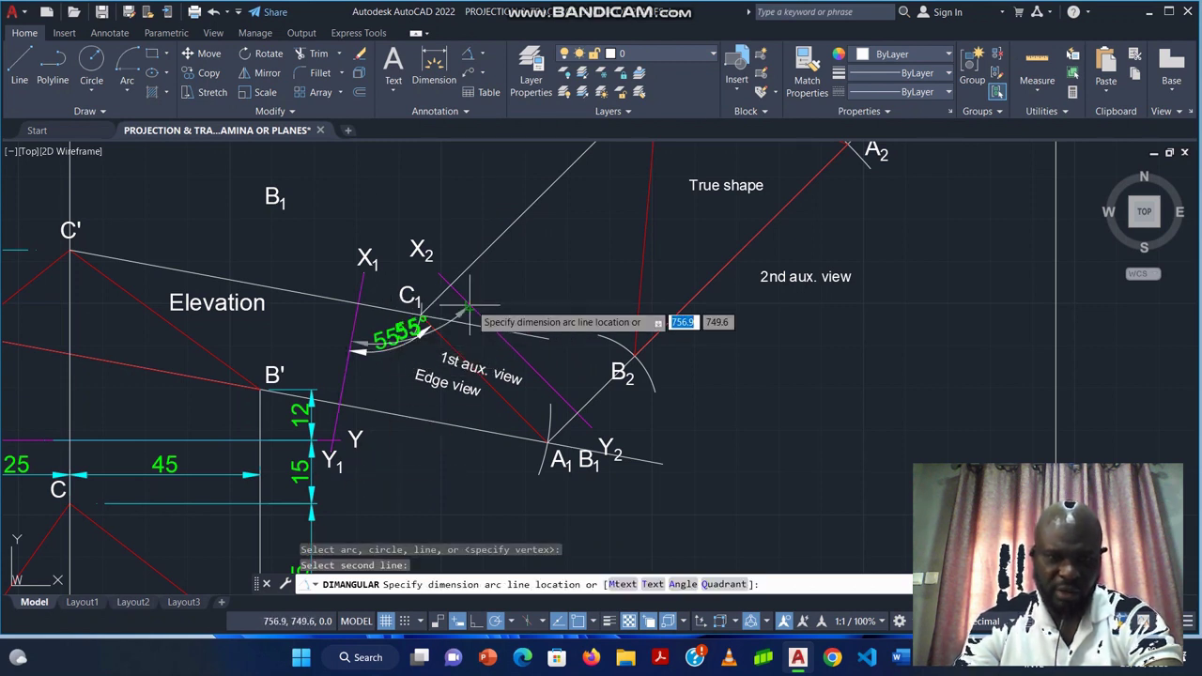
pyautogui.click(445, 443)
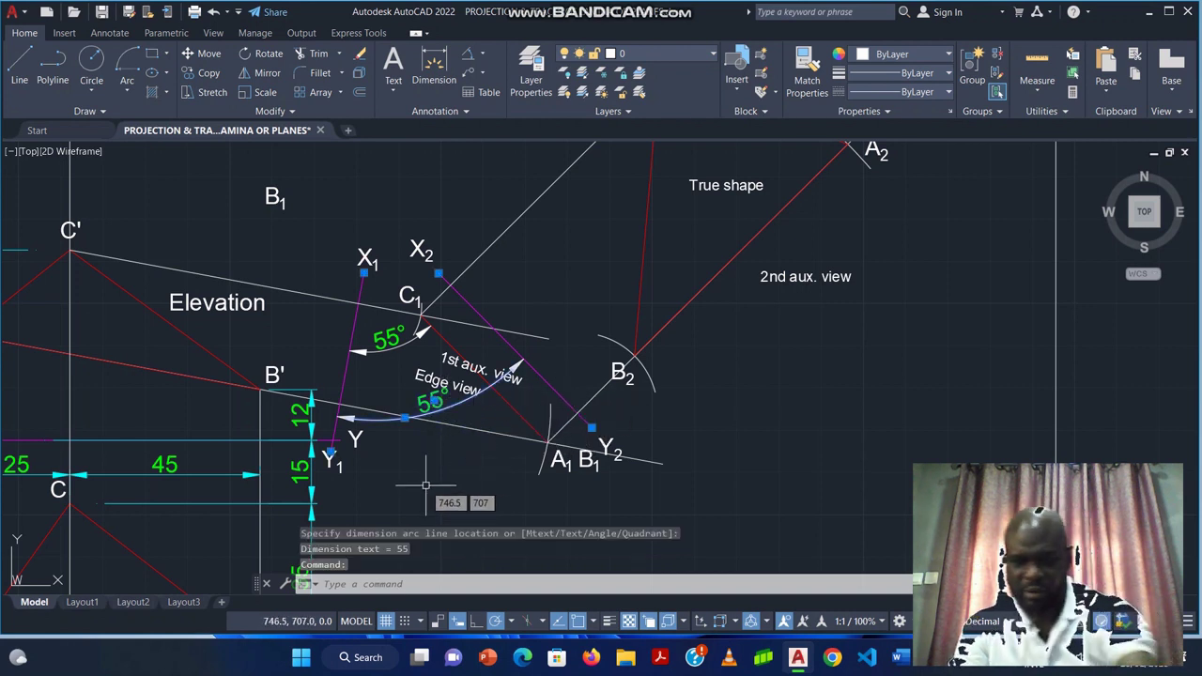
pyautogui.press('Delete')
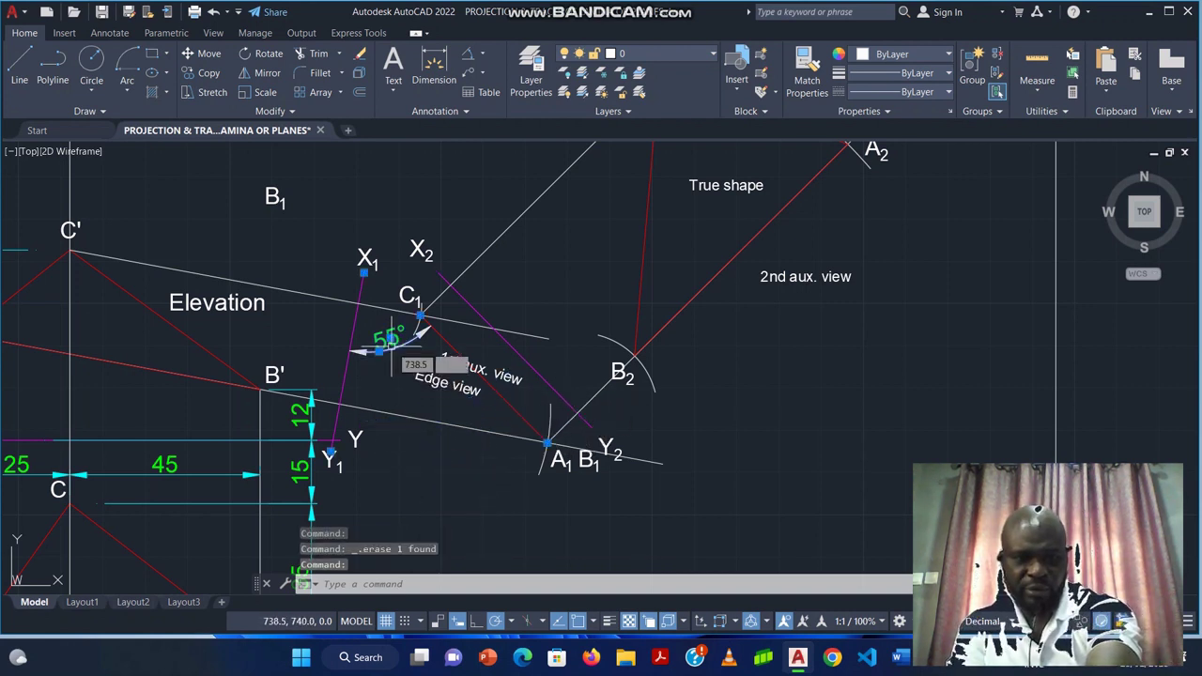
# Place the 55° angle between X1Y1 and X2Y2 just below C1, then select it.
pyautogui.click(471, 58)
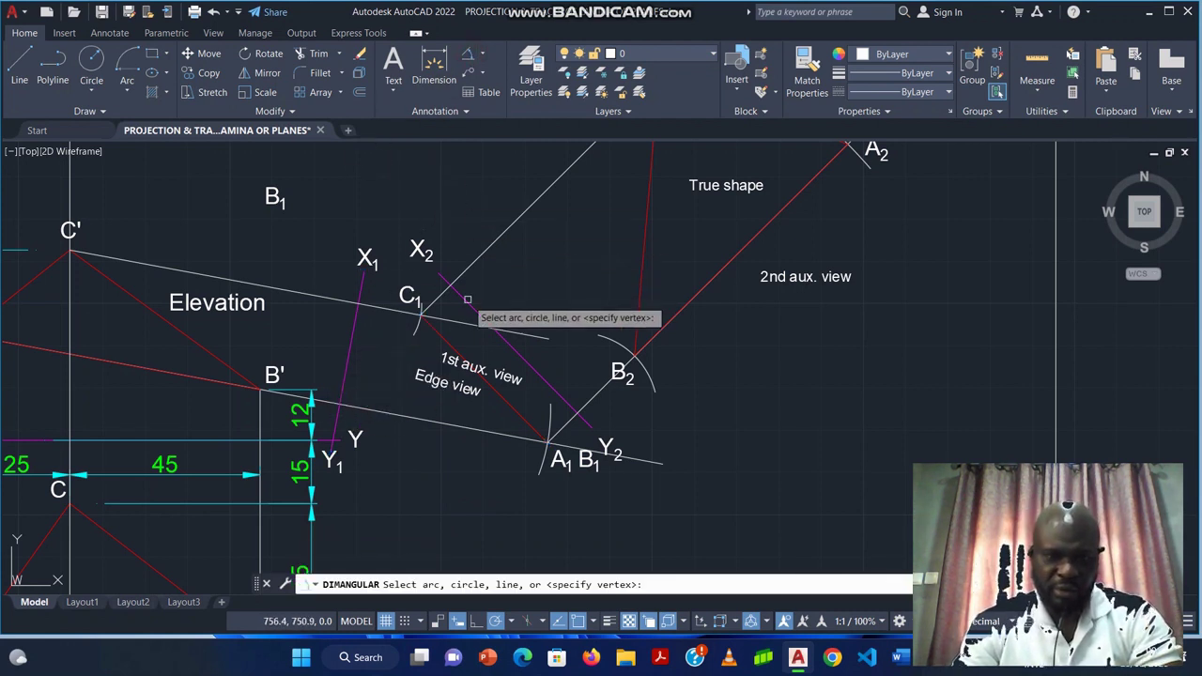
pyautogui.click(351, 330)
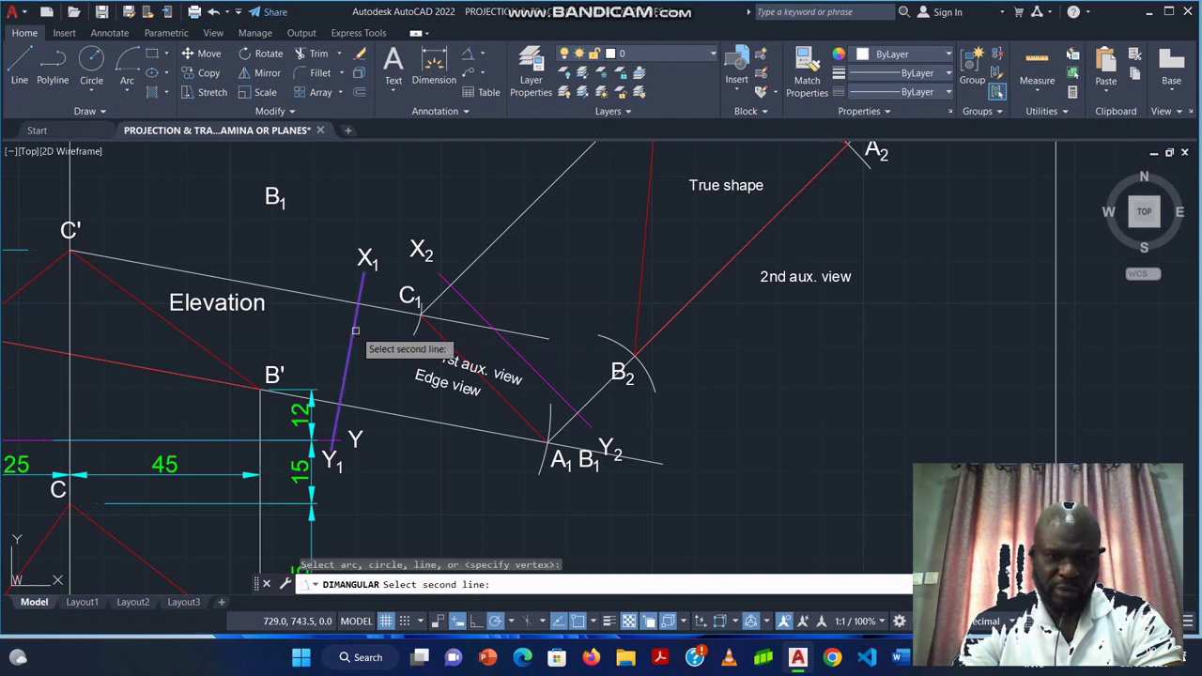
pyautogui.click(474, 326)
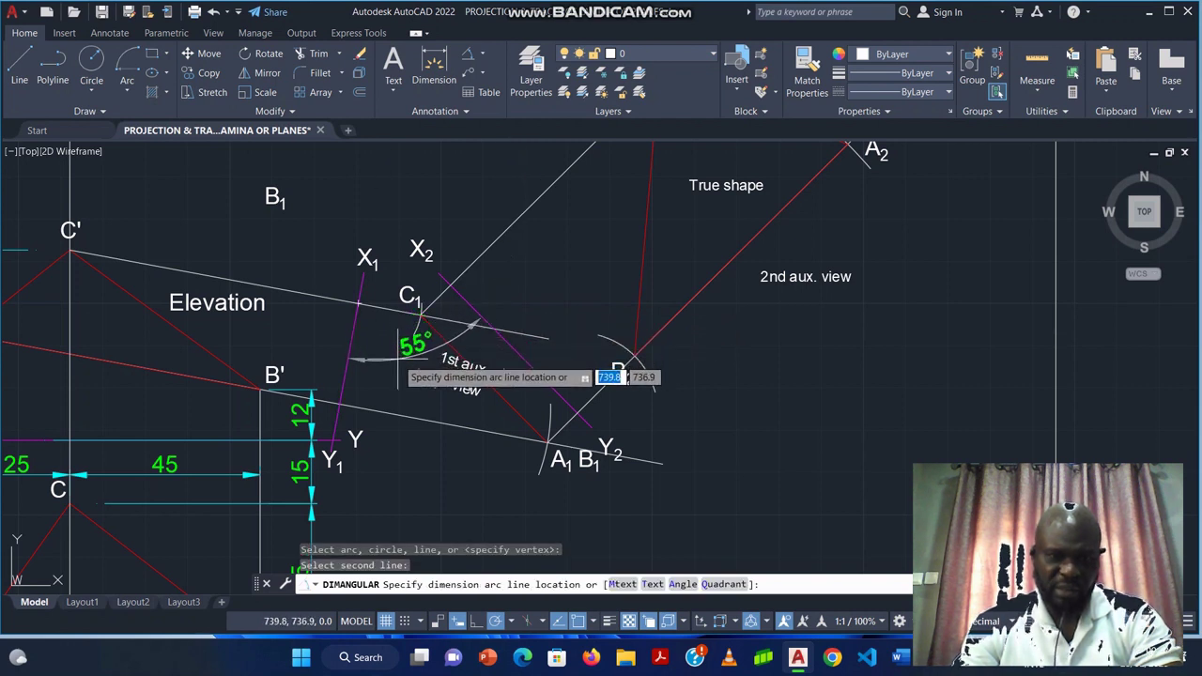
pyautogui.click(398, 367)
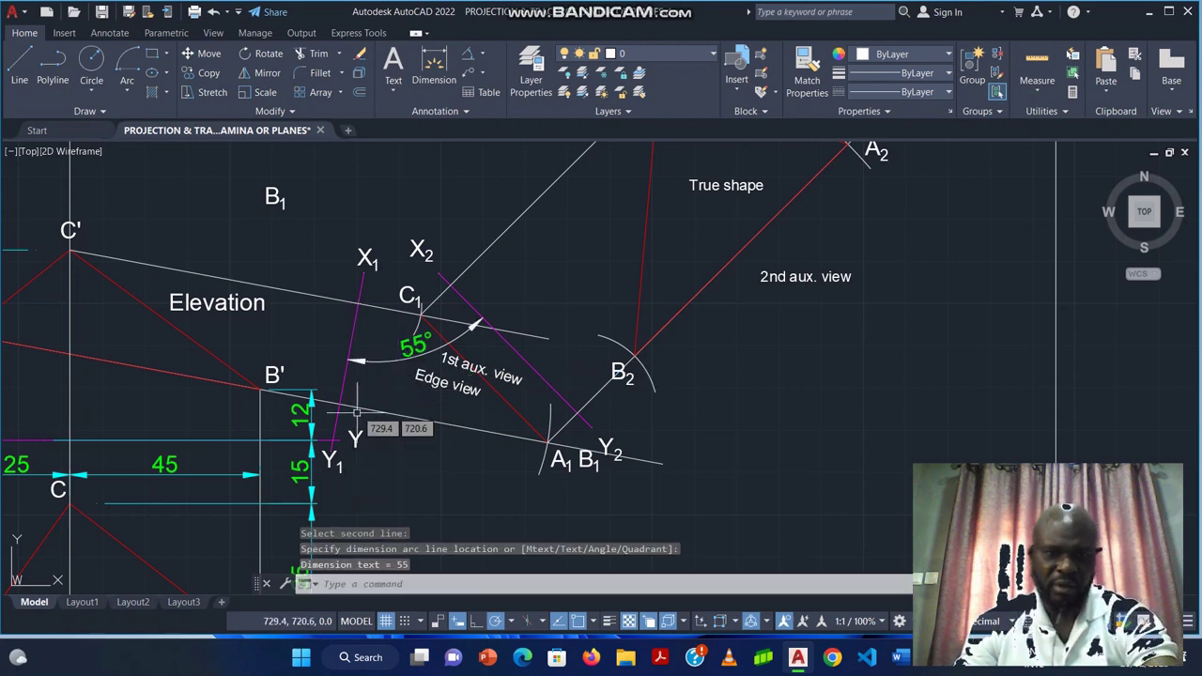
pyautogui.click(394, 365)
pyautogui.click(583, 147)
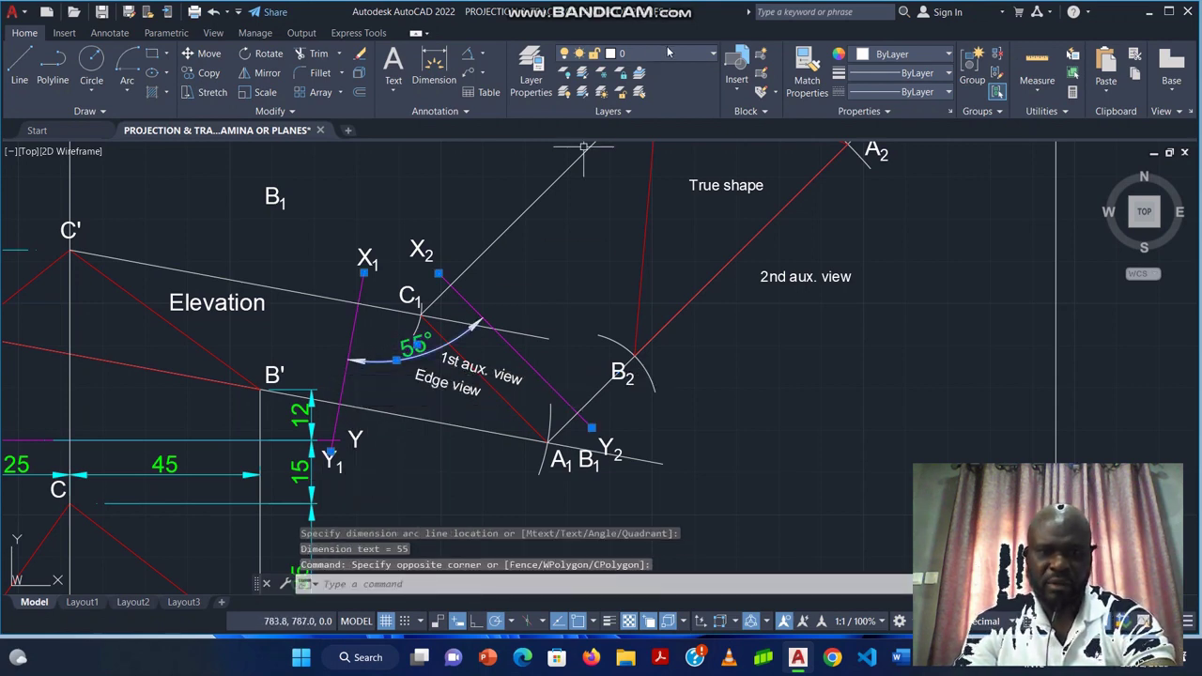
pyautogui.click(663, 54)
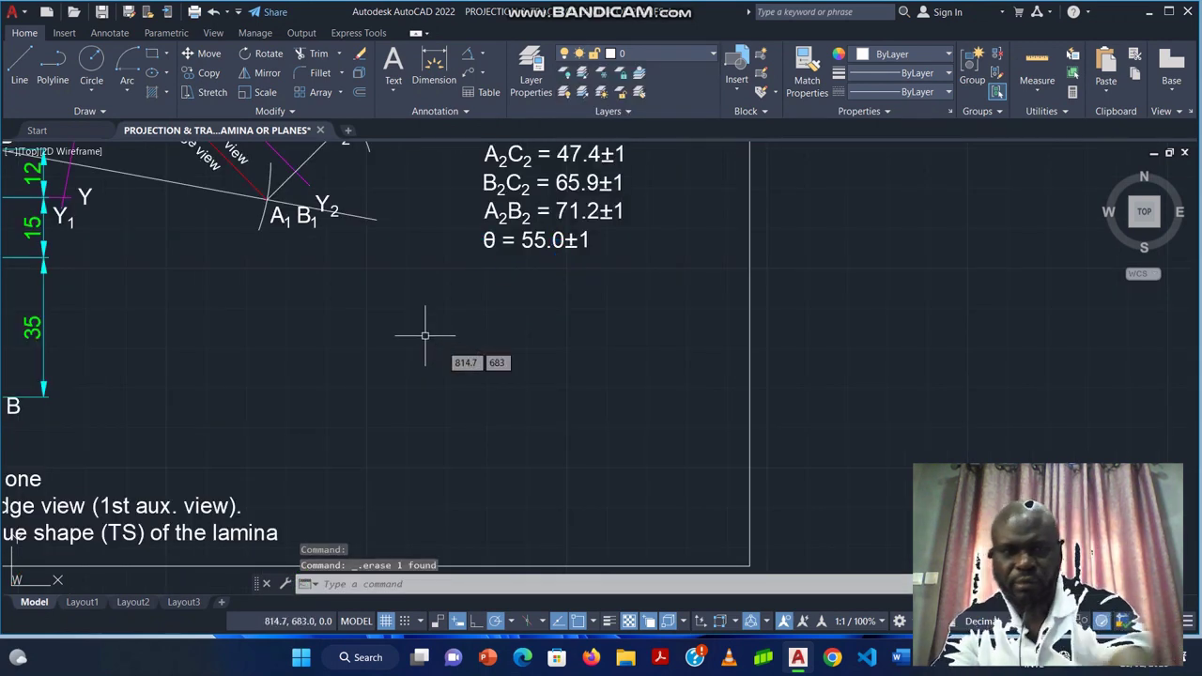
# In the note's angle line, add 0^ after 55.0 and stack it as a raised degree mark.
pyautogui.moveTo(508, 330); pyautogui.dragTo(538, 421, button='middle')
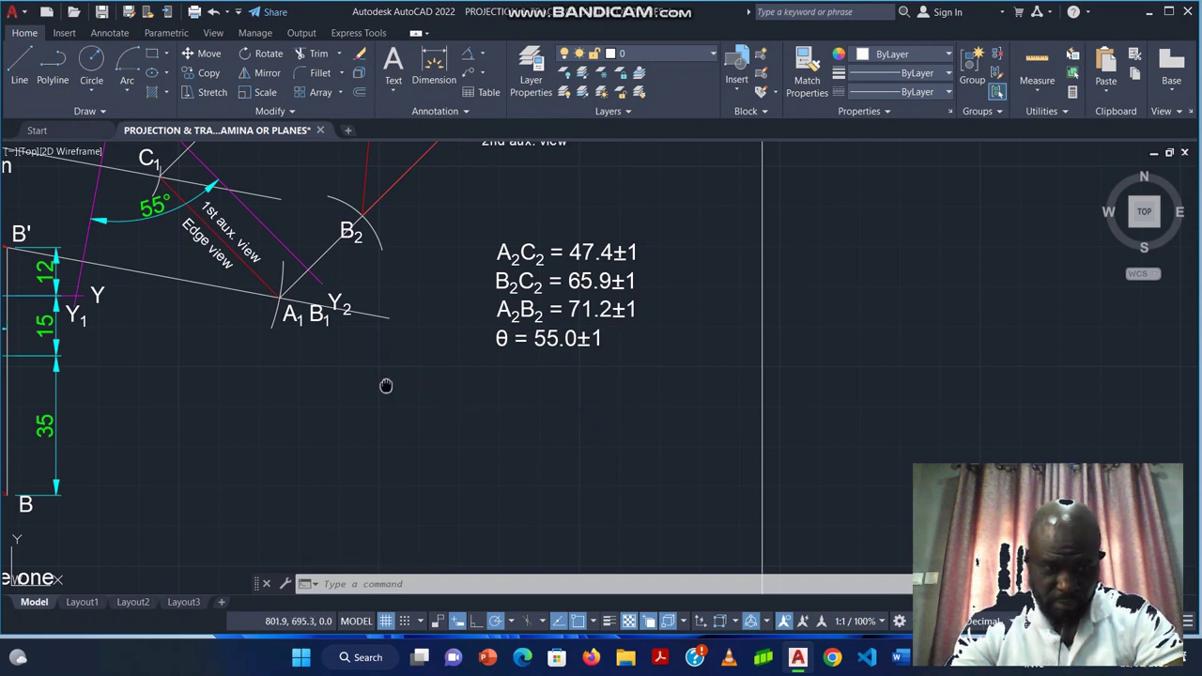
pyautogui.moveTo(389, 384); pyautogui.dragTo(517, 429, button='middle')
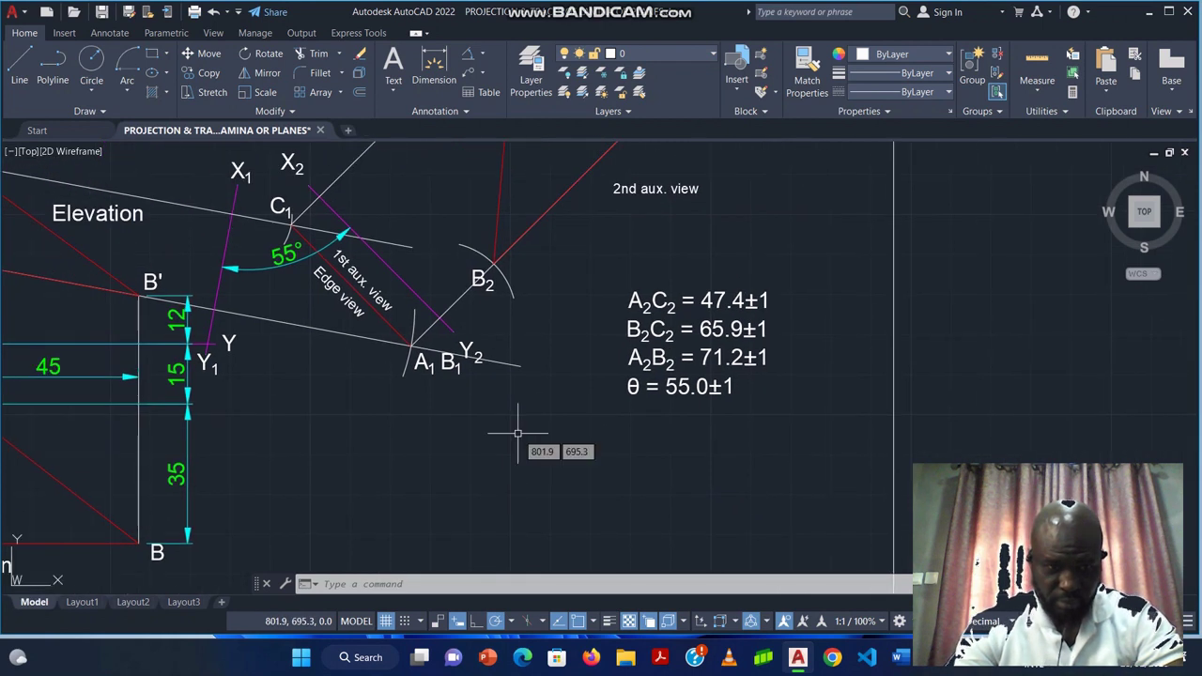
pyautogui.doubleClick(703, 392)
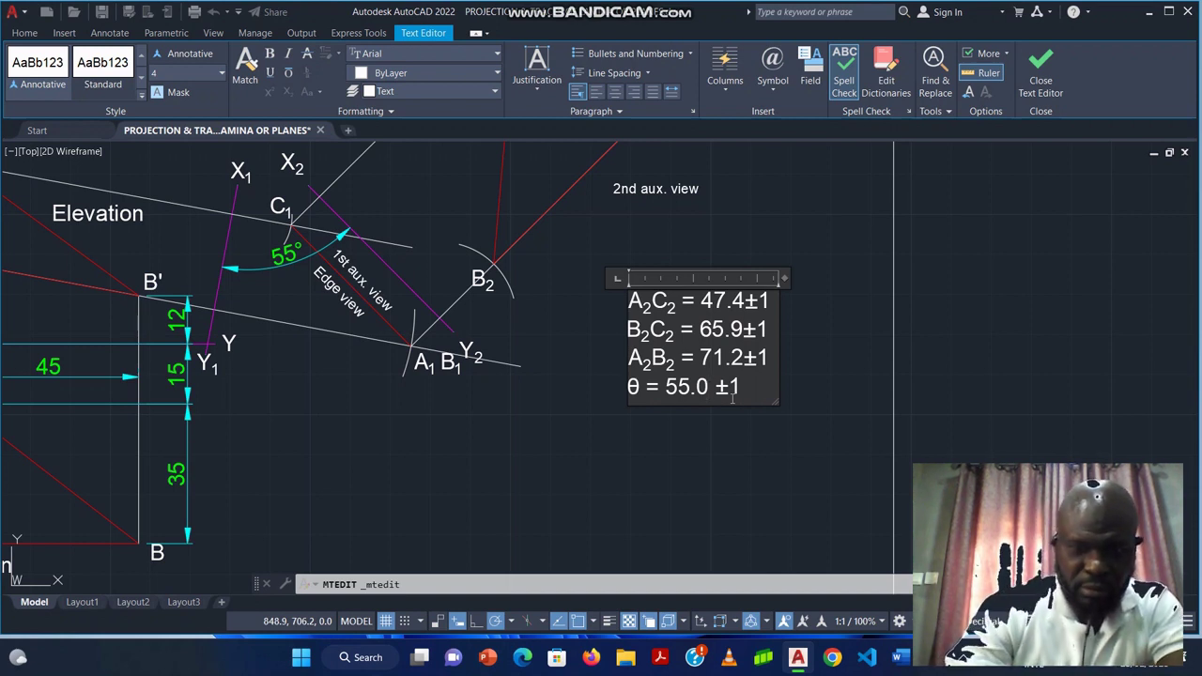
pyautogui.write('^')
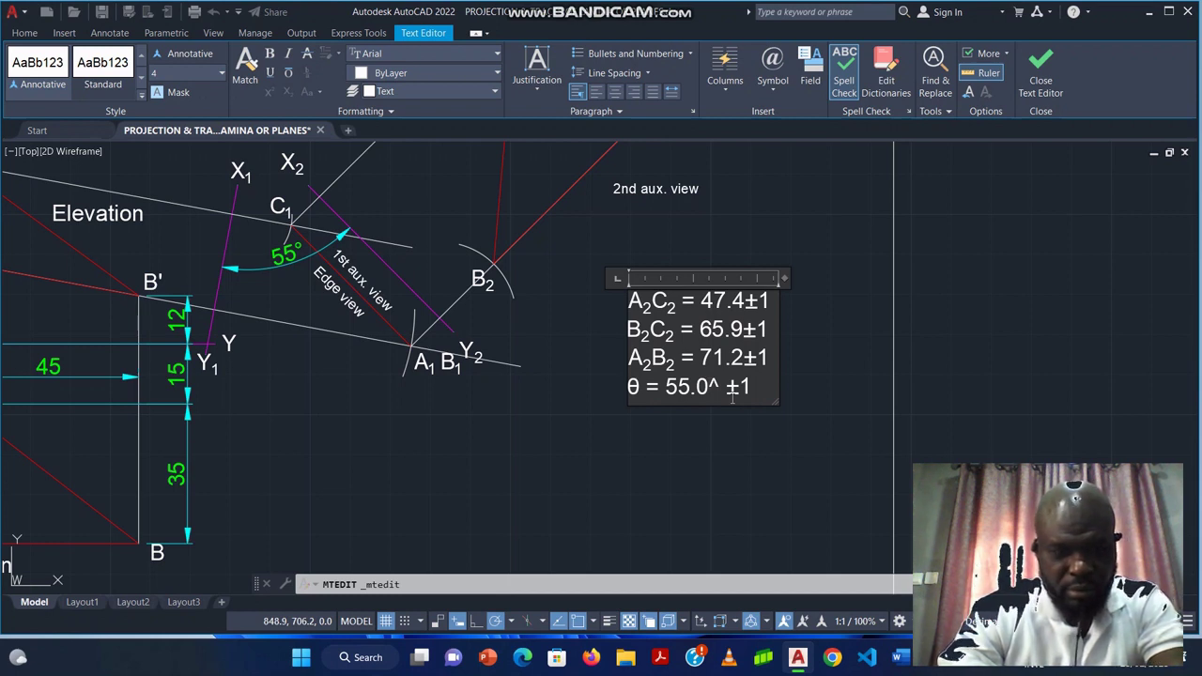
pyautogui.write('0')
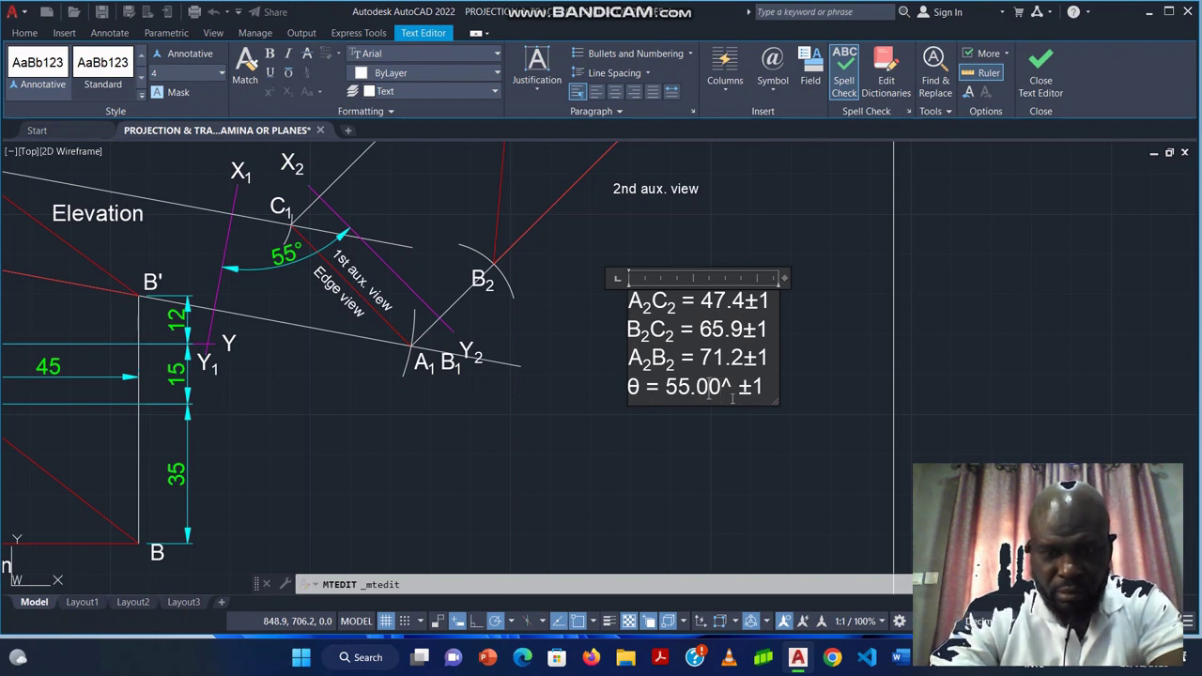
pyautogui.hotkey('shift', 'Right')
pyautogui.hotkey('shift', 'Right')
pyautogui.rightClick(732, 398)
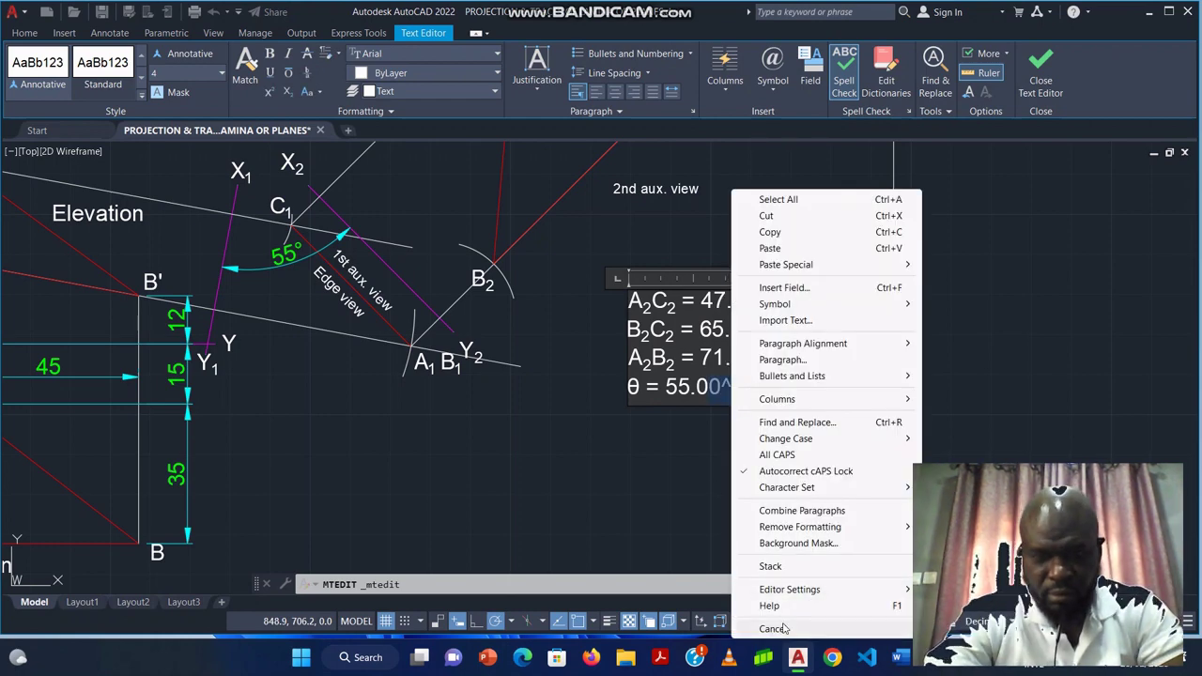
pyautogui.click(768, 569)
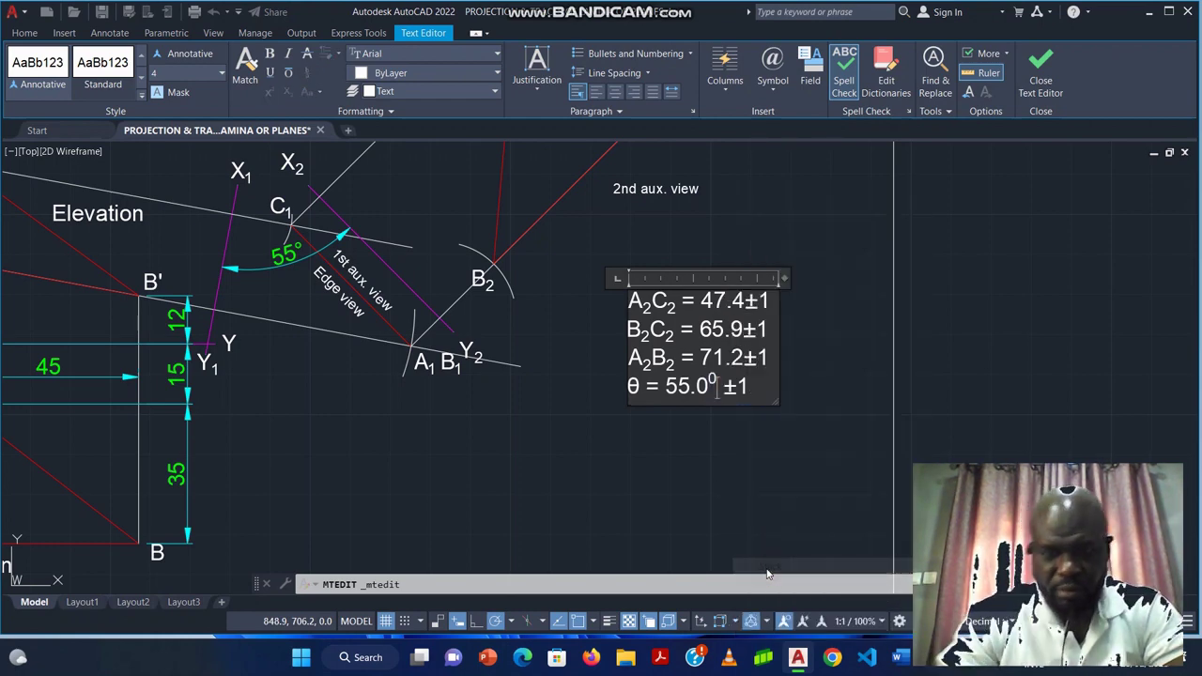
pyautogui.click(722, 465)
pyautogui.moveTo(808, 397); pyautogui.dragTo(704, 401, button='middle')
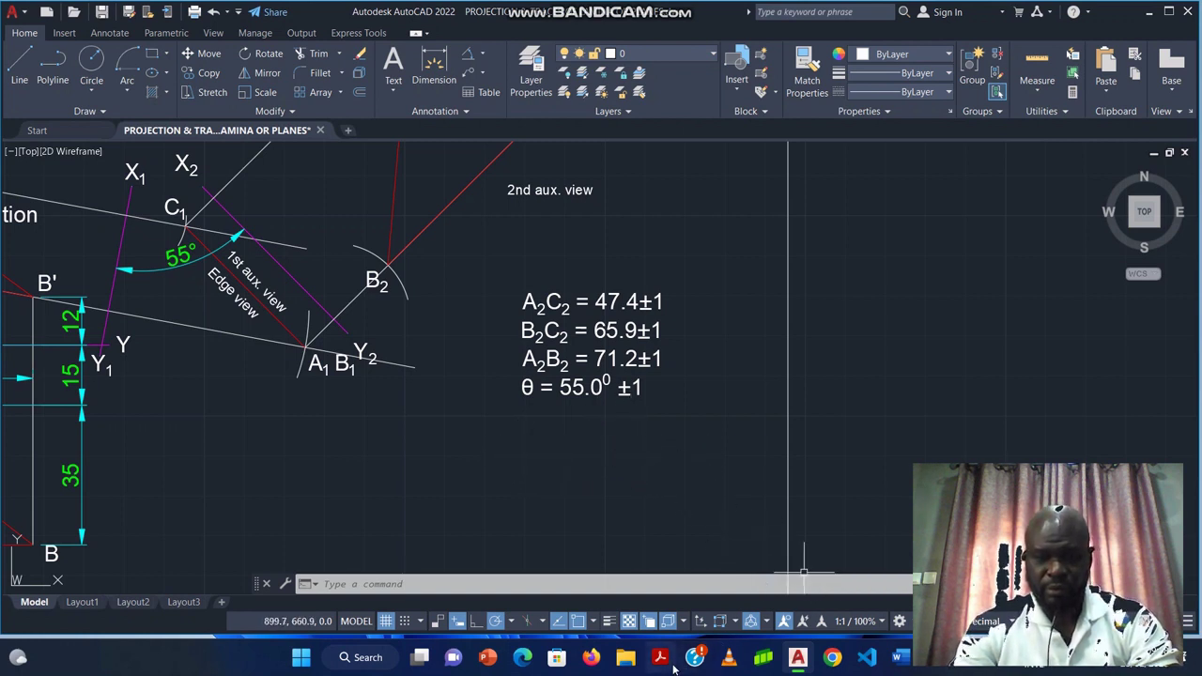
pyautogui.moveTo(803, 667)
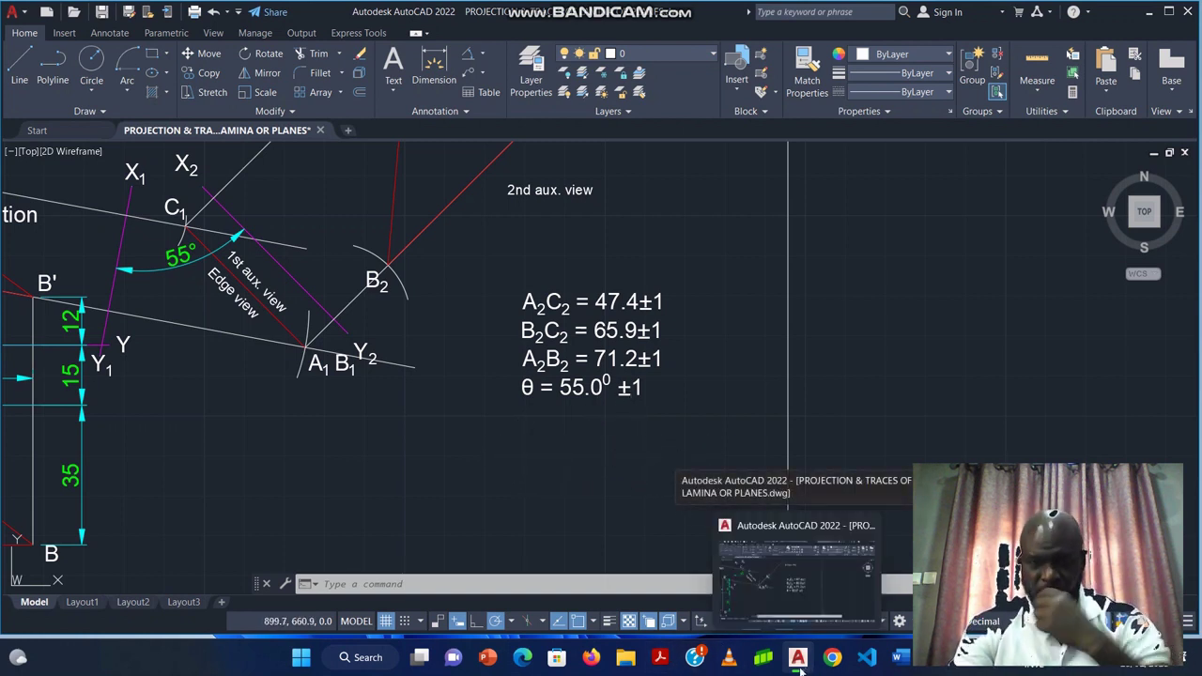